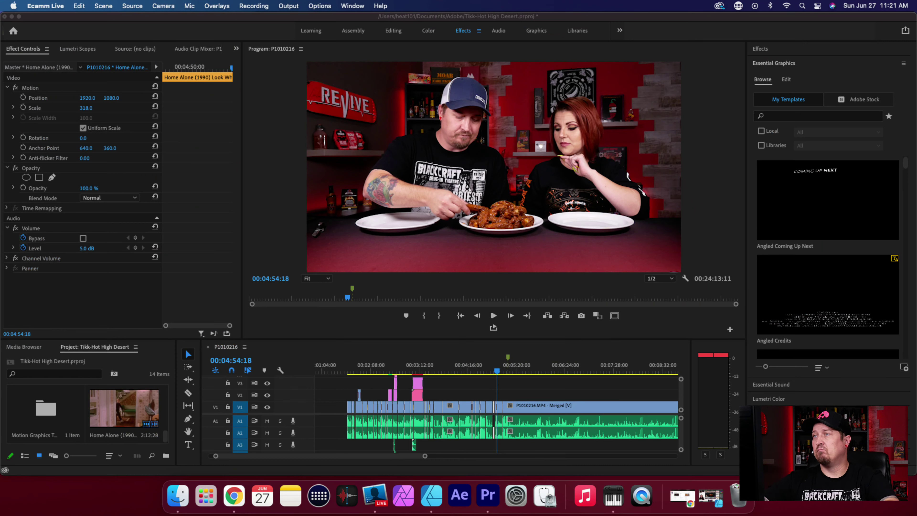
Step: Switch to Premiere Pro and play back the P1010216 sequence around the inserted Home Alone clip
key("super+Tab")
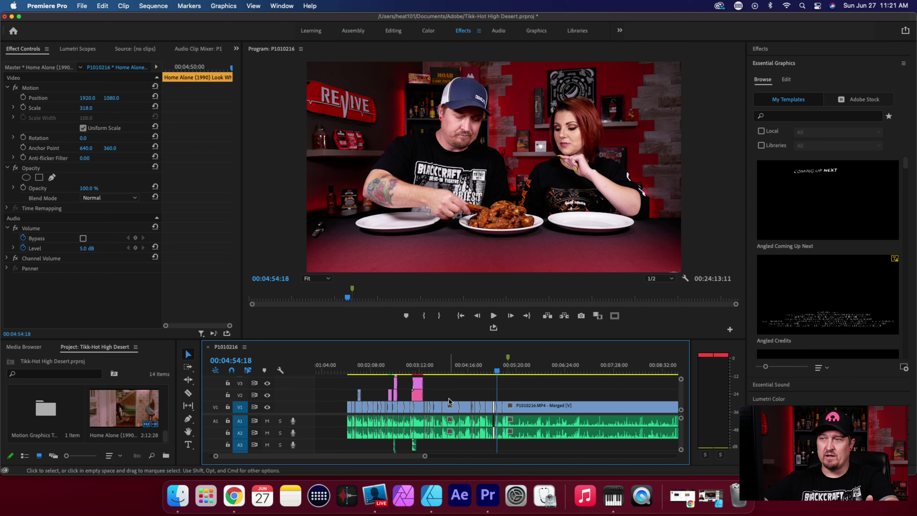
left_click_drag(425, 456, 424, 458)
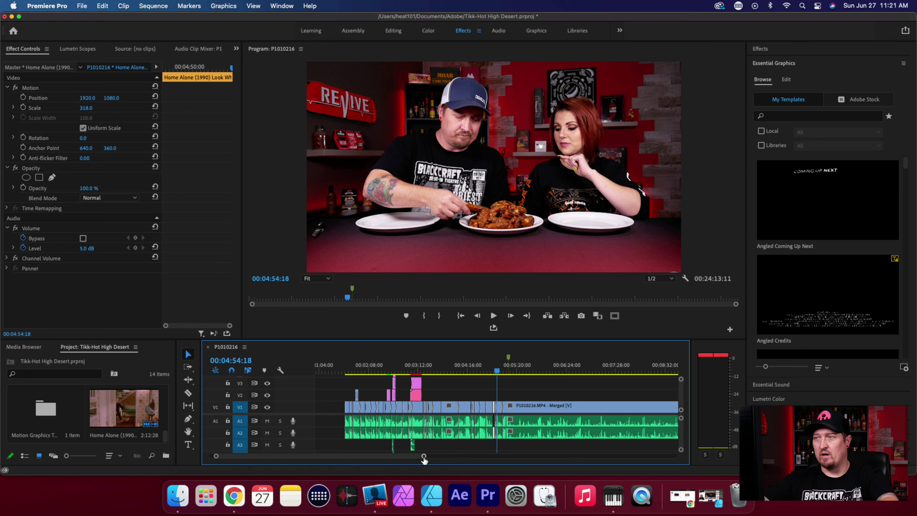
left_click(490, 371)
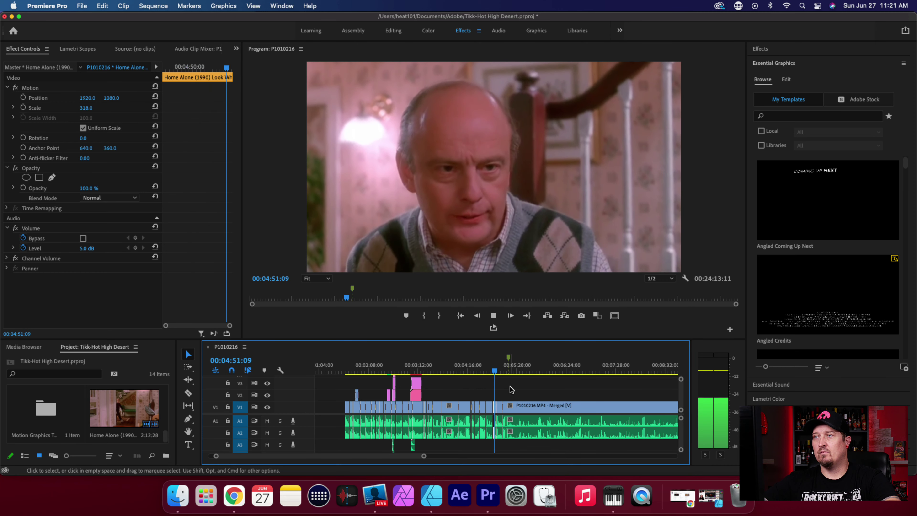
key("space")
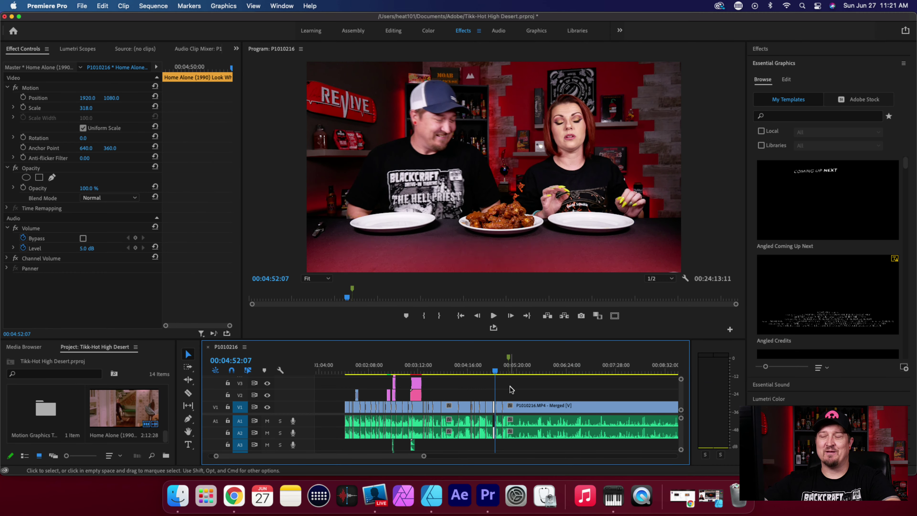
left_click_drag(495, 371, 486, 372)
key("space")
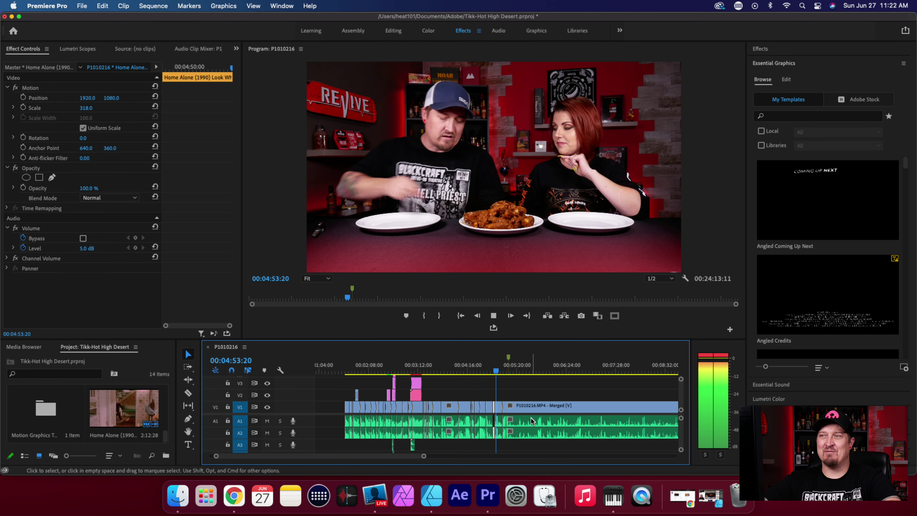
key("space")
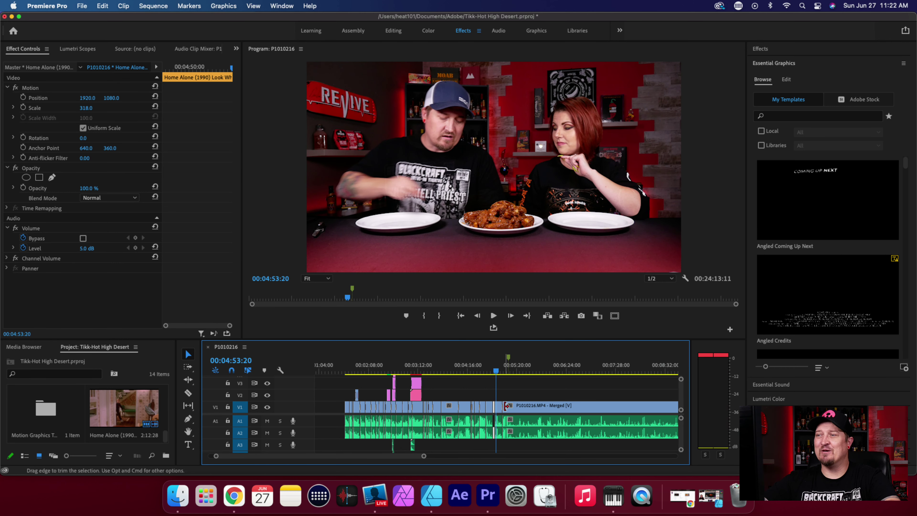
Step: Park the playhead at 00:05:08:22, the marked frame where the man takes the first bite
left_click_drag(403, 460, 407, 462)
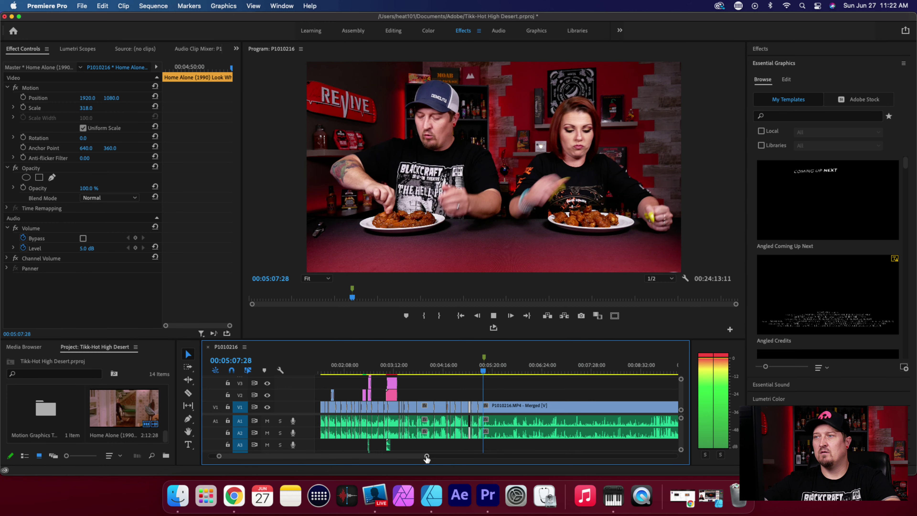
key("space")
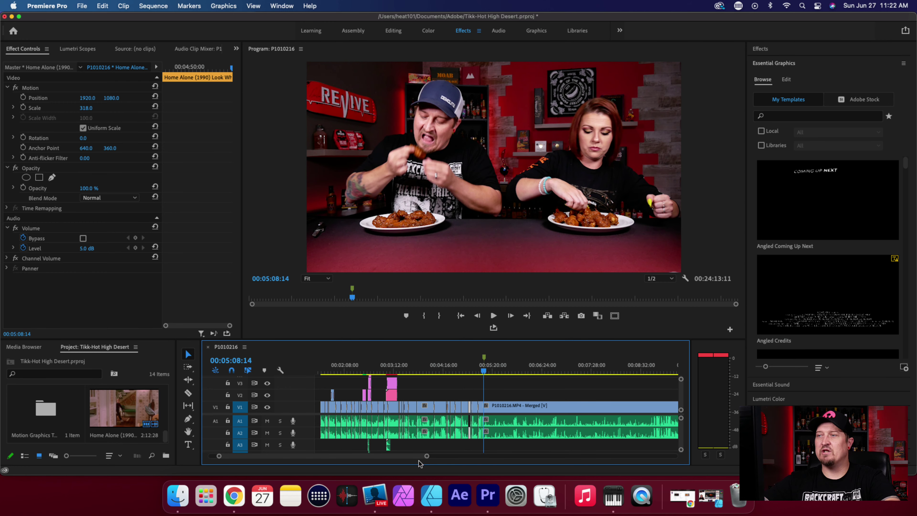
key("Right")
key("Right")
key("Right")
key("Right")
key("Right")
key("Right")
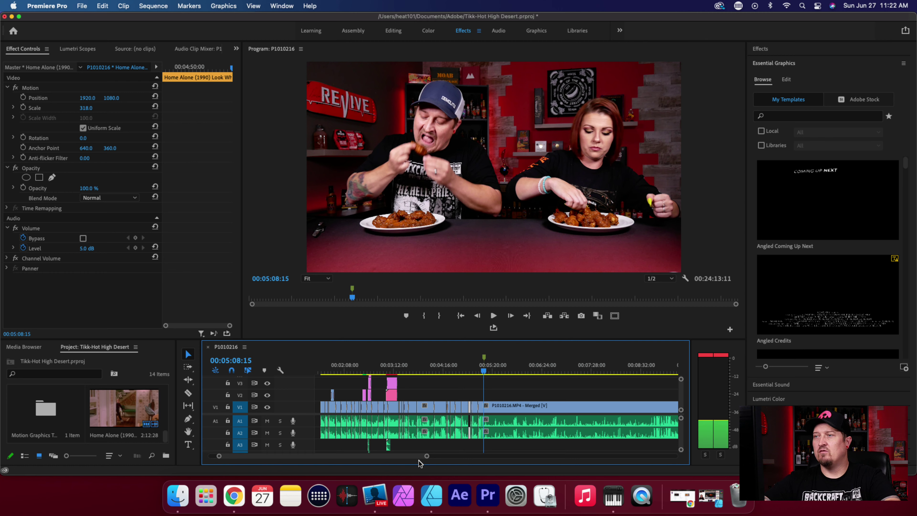
key("Right")
key("Right")
key("Right")
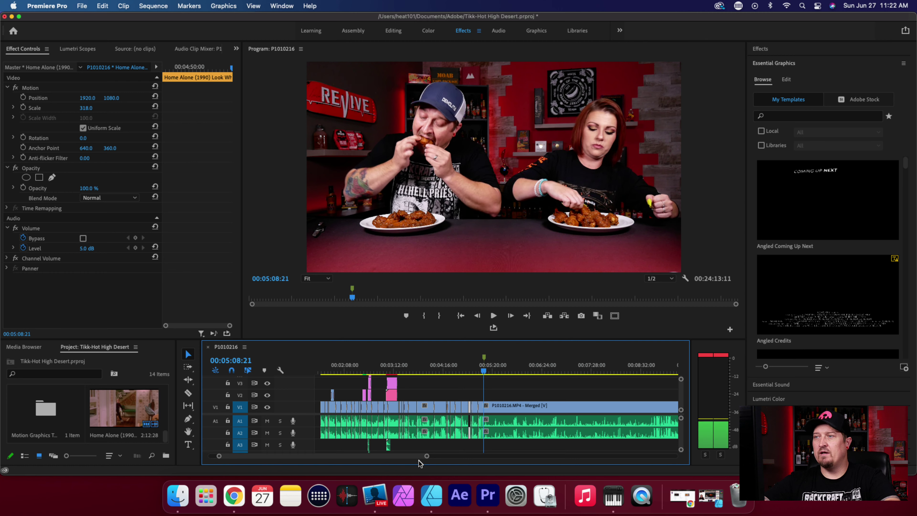
key("Left")
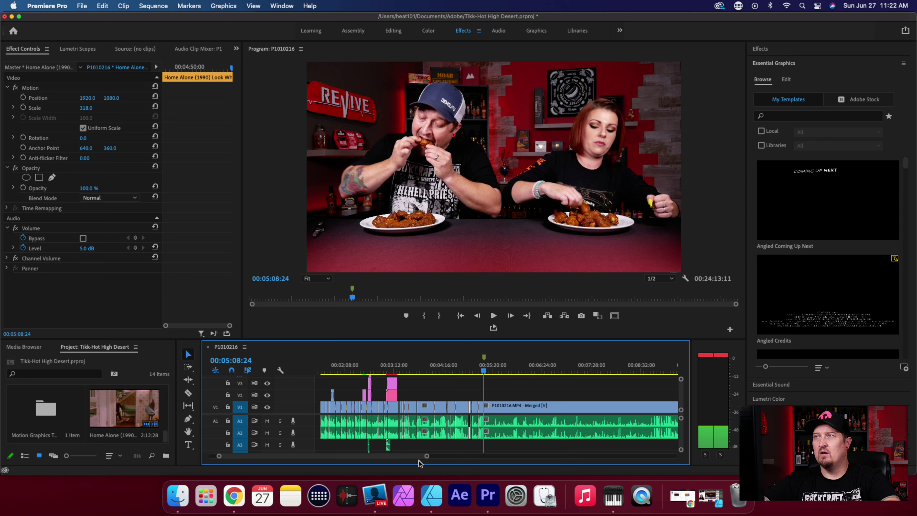
key("Left")
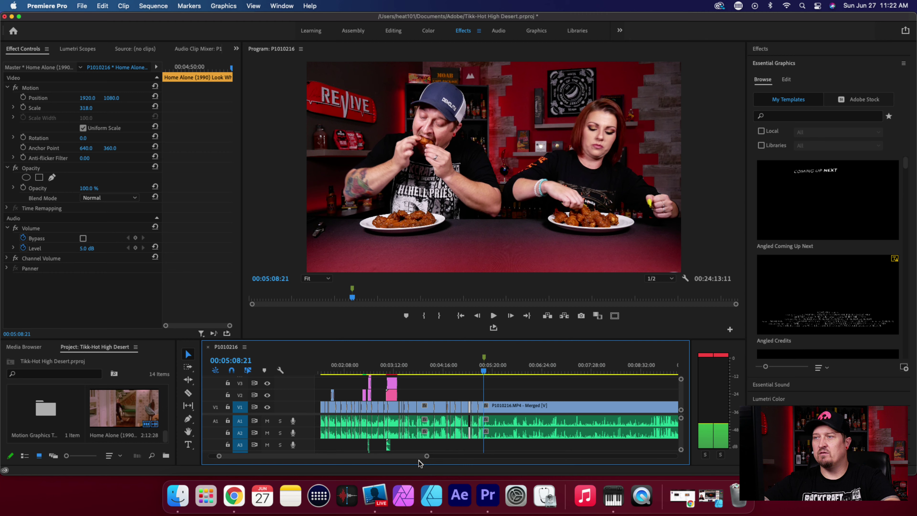
left_click_drag(427, 457, 326, 463)
key("Right")
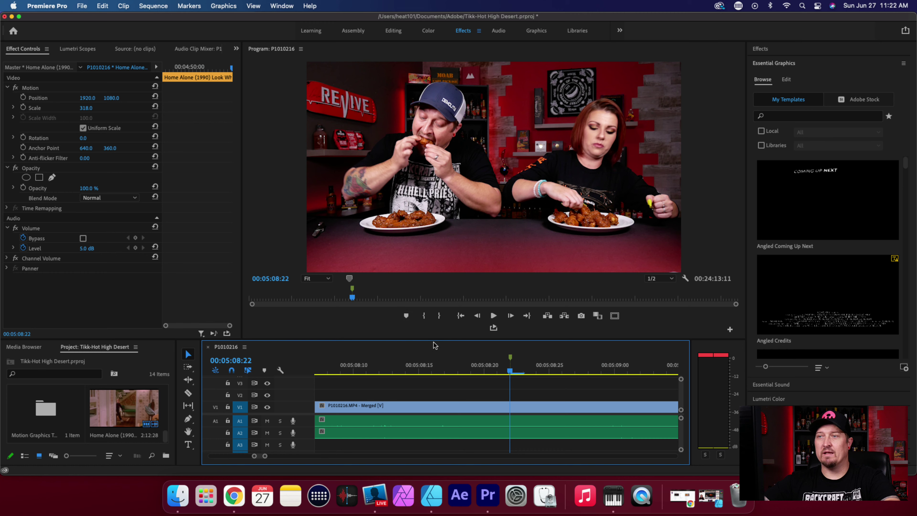
mouse_move(516, 371)
left_mouse_down()
mouse_move(565, 371)
mouse_move(391, 369)
mouse_move(507, 375)
left_mouse_up()
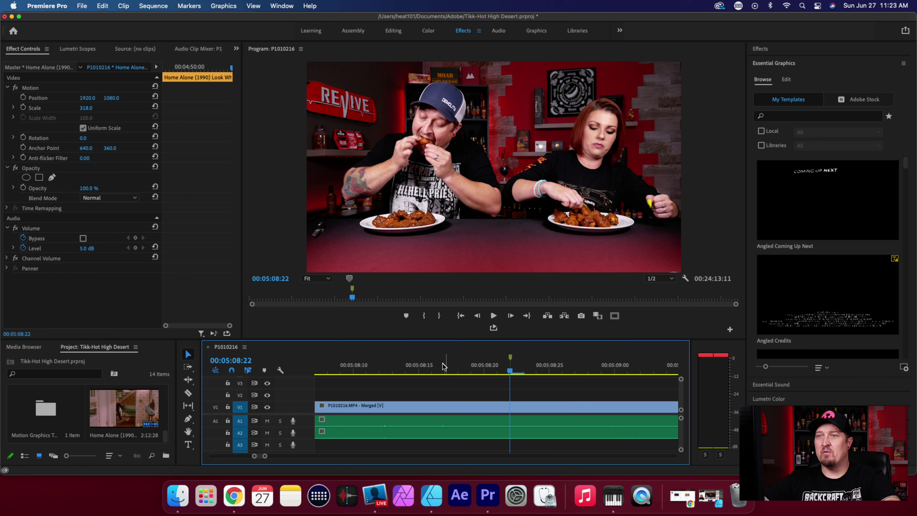
left_click_drag(265, 456, 318, 463)
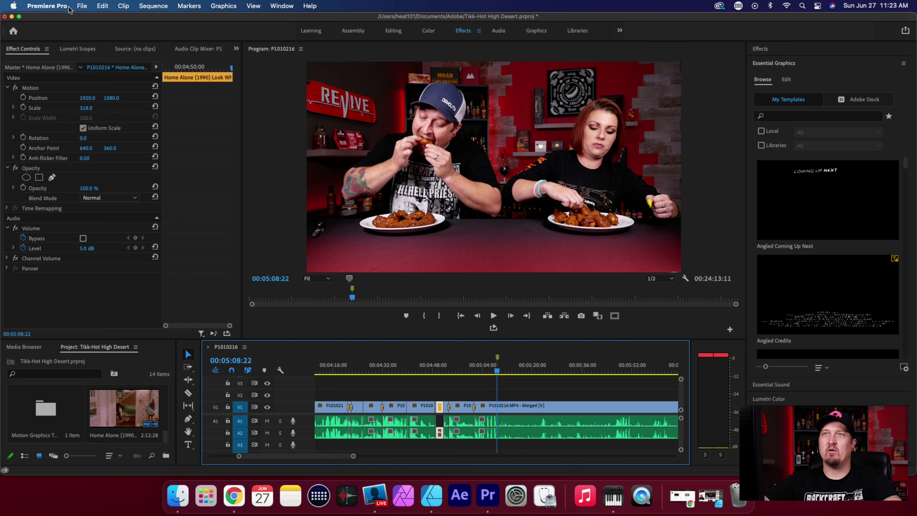
Step: Open the recent project Heat101 Template.prproj alongside the current one
left_click(47, 6)
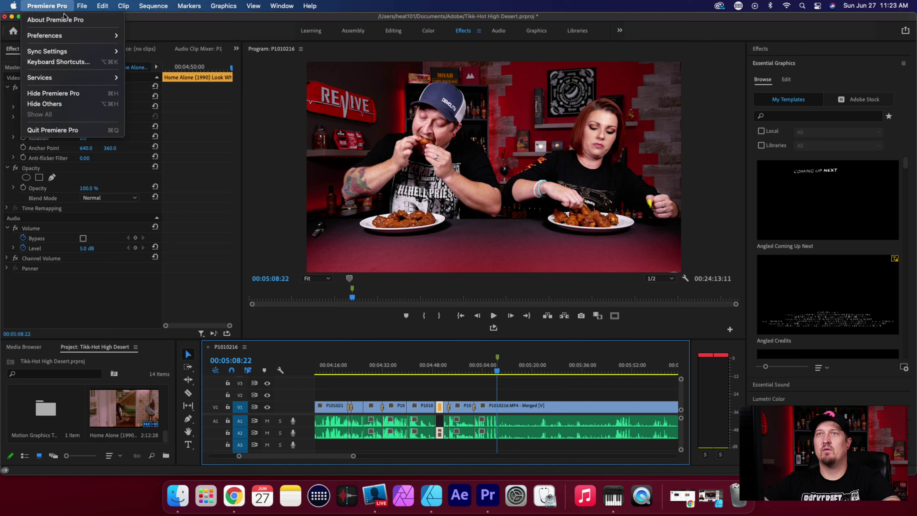
mouse_move(72, 34)
mouse_move(77, 5)
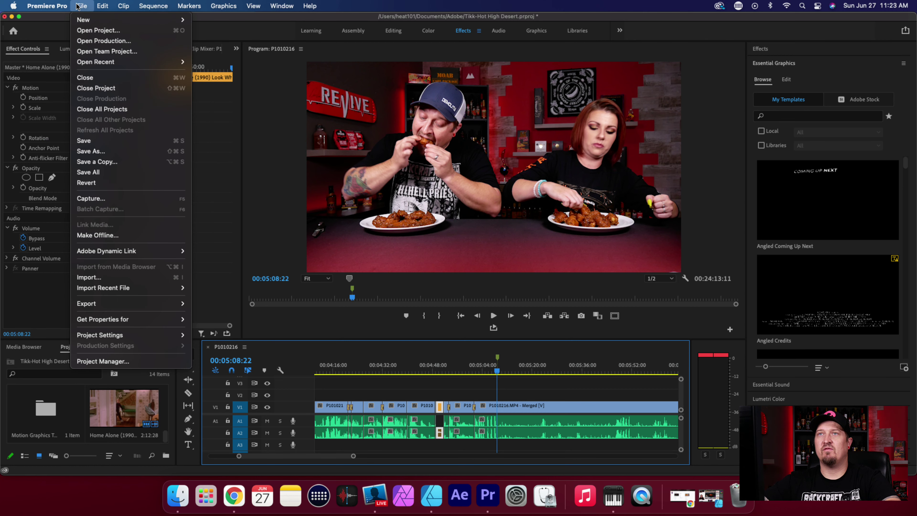
mouse_move(132, 62)
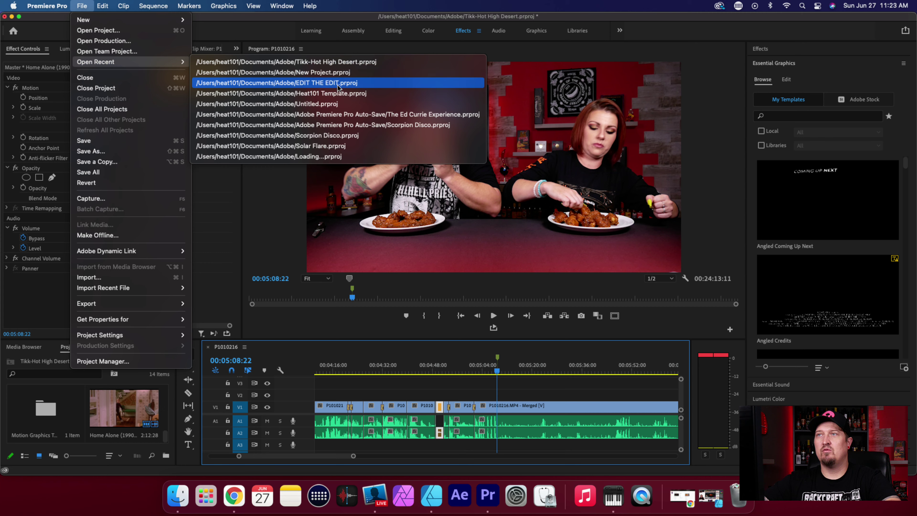
left_click(362, 95)
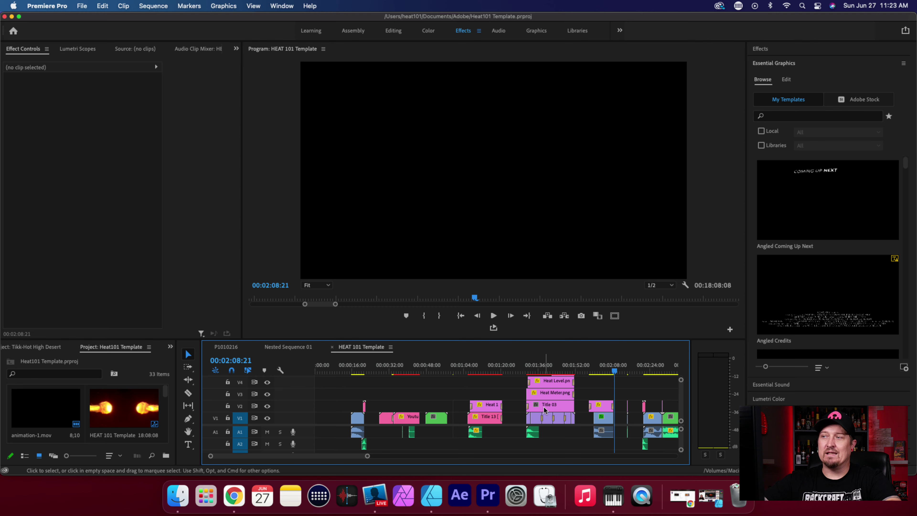
Step: Preview and copy the Green Screen Timer 15 Minute Timer.mp4 clip from the HEAT 101 Template sequence
left_click_drag(351, 457, 355, 459)
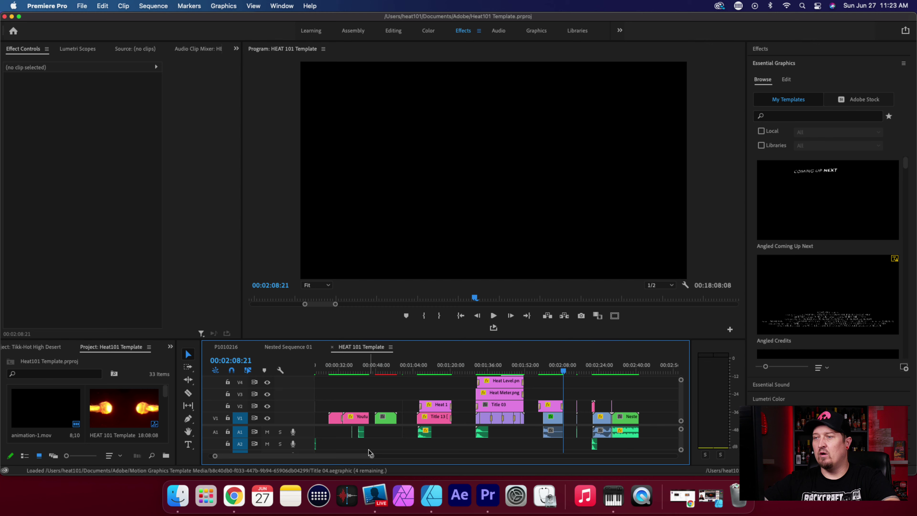
left_click_drag(372, 456, 510, 456)
left_click(540, 420)
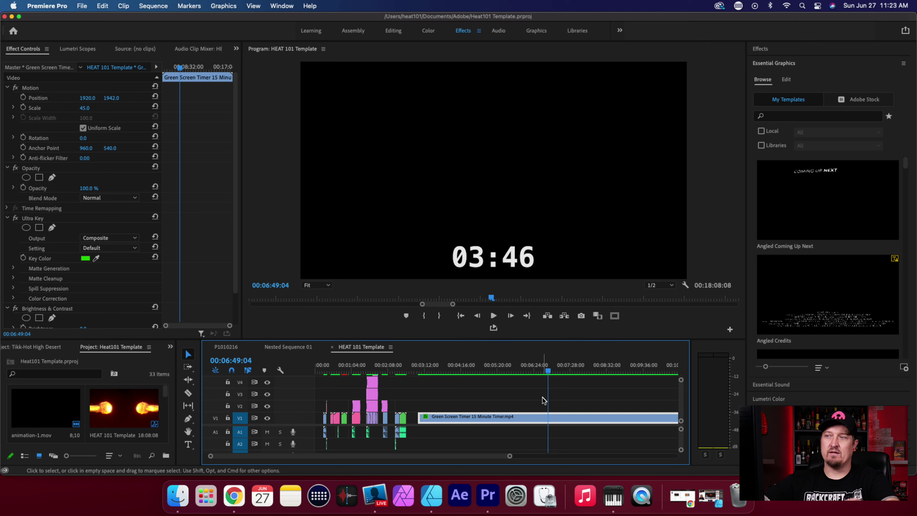
left_click_drag(547, 372, 437, 392)
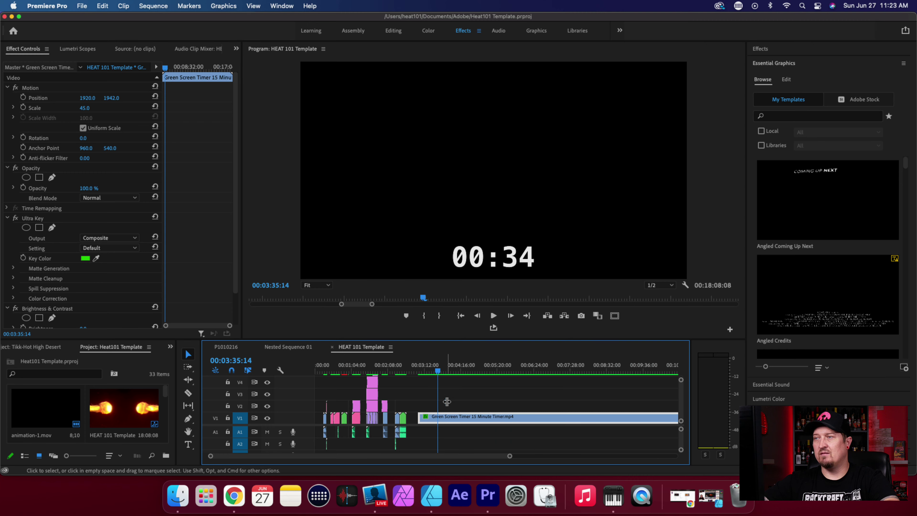
right_click(462, 420)
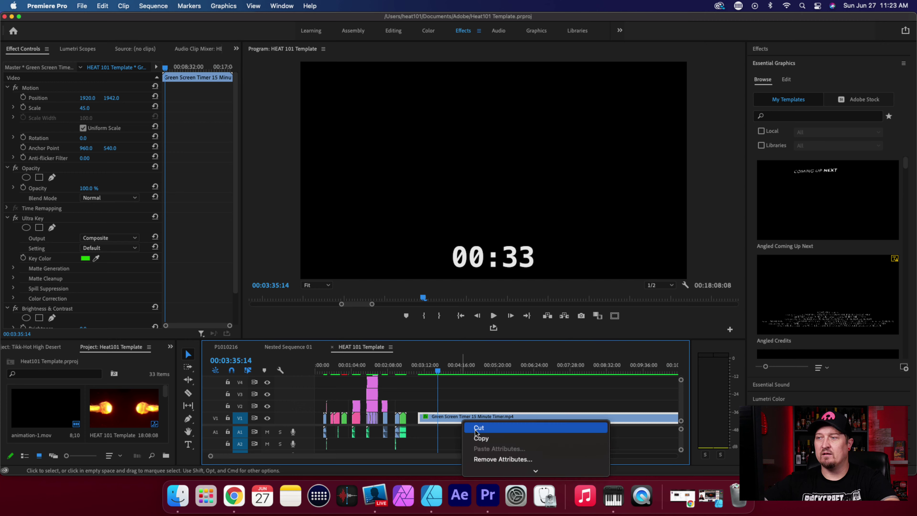
left_click(483, 438)
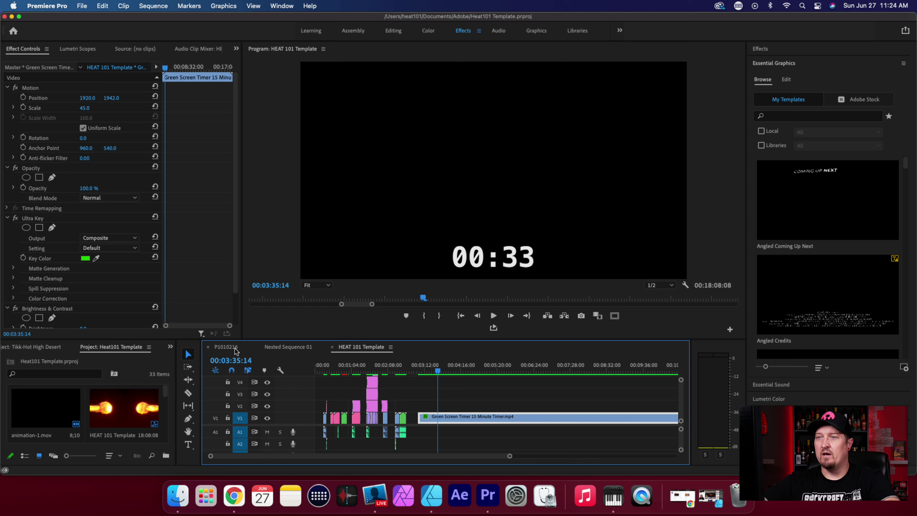
Step: In the P1010216 sequence, lock tracks V1, A1 and A2 and paste the timer clip onto V2 at 00:05:08:22
left_click(219, 348)
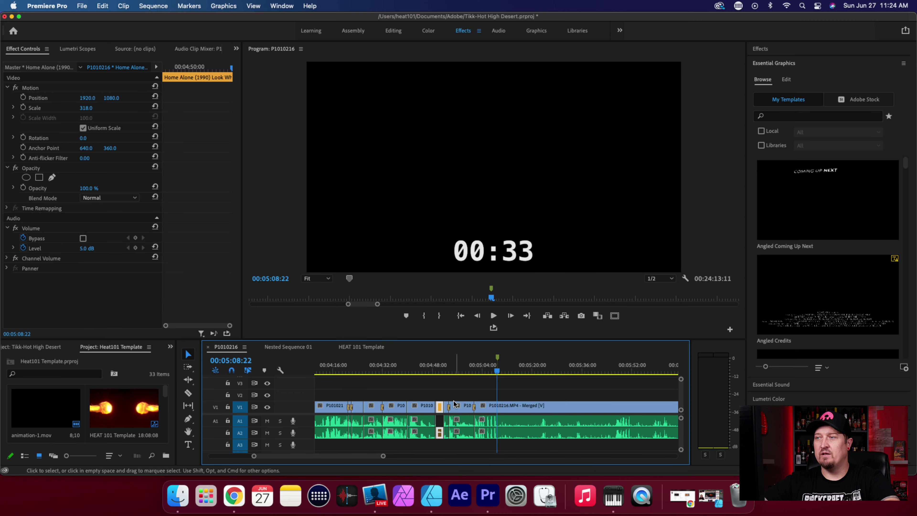
left_click(228, 408)
left_click(227, 420)
left_click(227, 432)
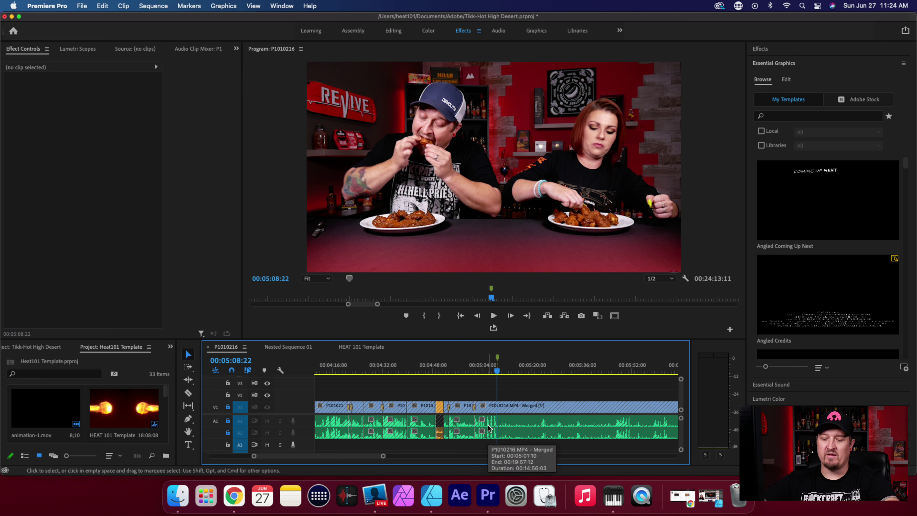
key("super+v")
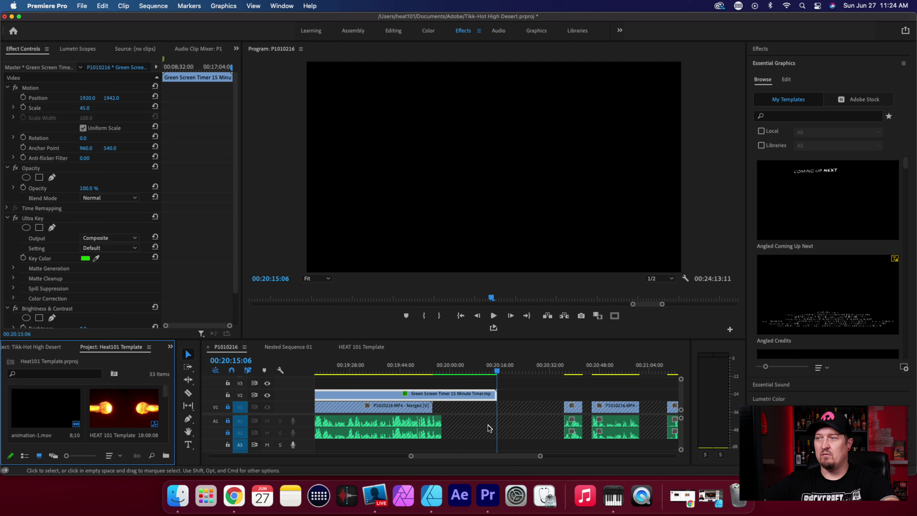
Step: Place the playhead at 00:05:10:10, the first frame where the pasted timer shows 00:01
left_click_drag(410, 456, 283, 456)
left_click_drag(347, 456, 290, 456)
left_click(371, 372)
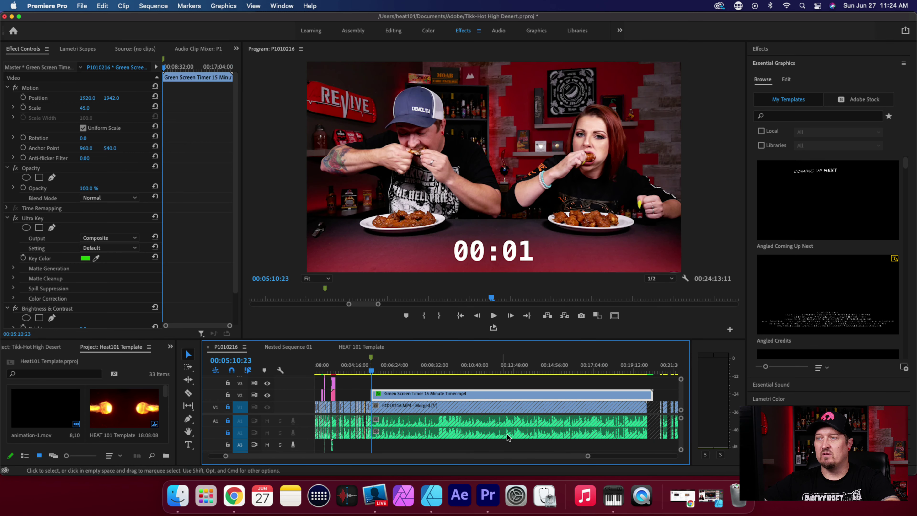
left_click_drag(588, 456, 428, 474)
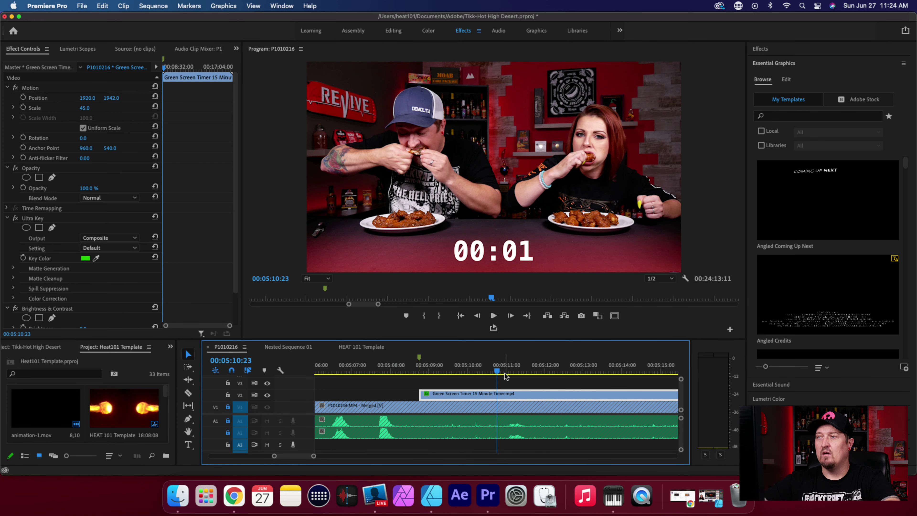
left_click_drag(497, 374, 480, 375)
left_click_drag(457, 380, 478, 379)
key("Right")
key("Right")
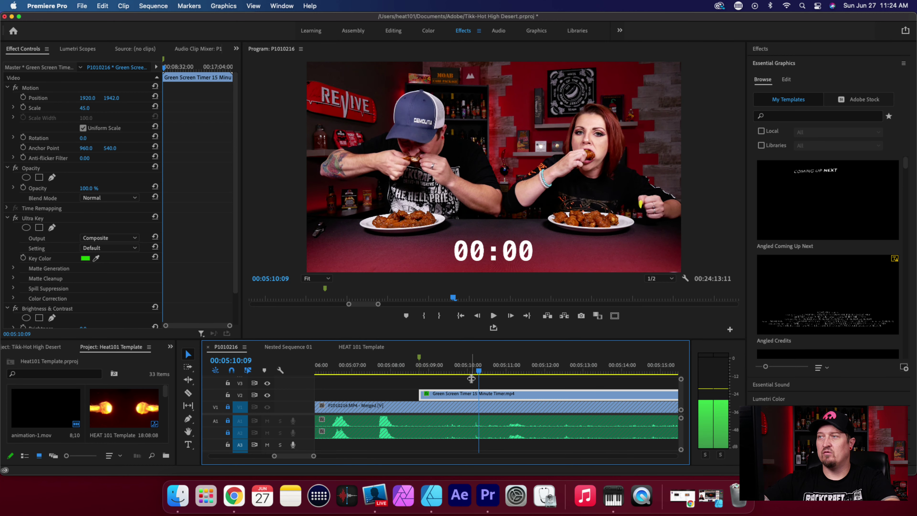
key("Left")
key("Left")
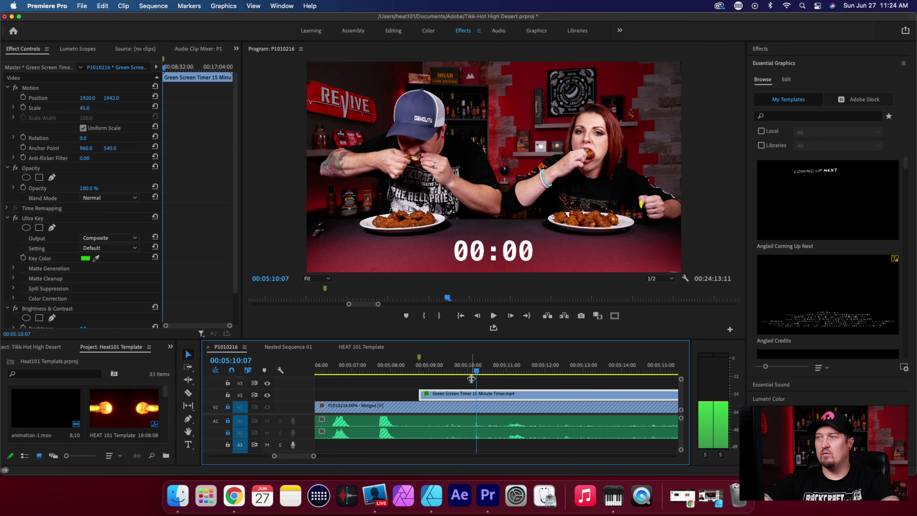
key("Right")
key("Right")
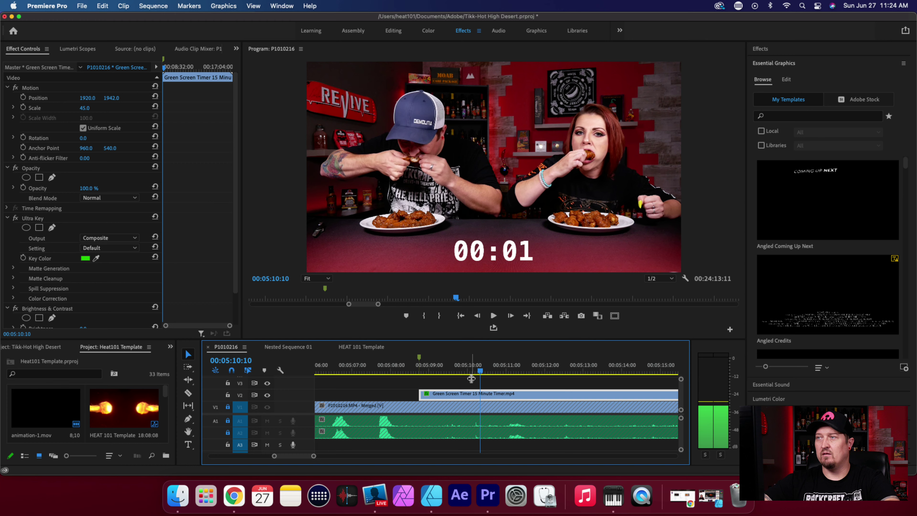
Step: Split the timer clip at the playhead and move its short first piece earlier so it ends at the marker
key("c")
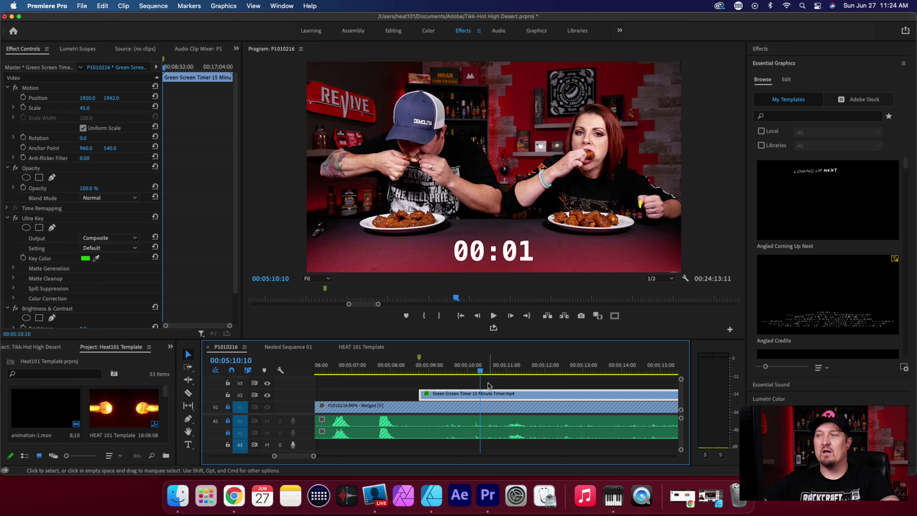
left_click(481, 393)
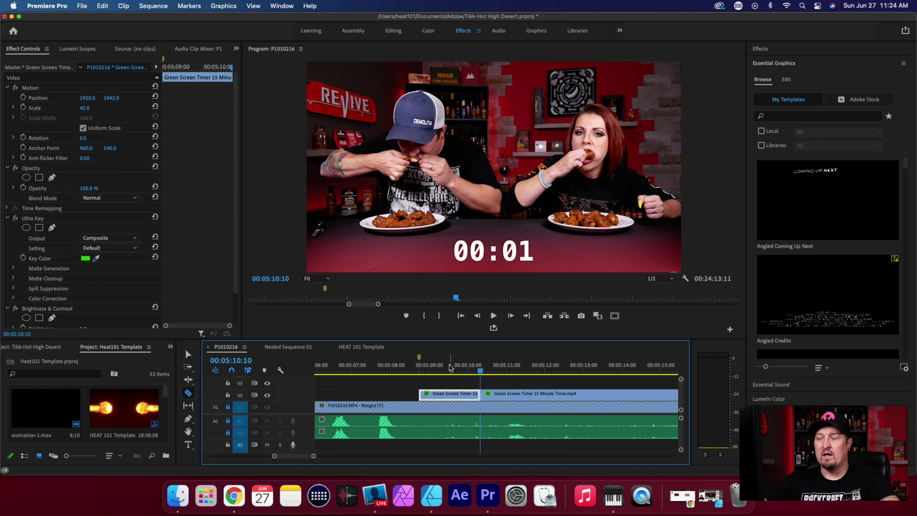
key("v")
left_click_drag(444, 394, 387, 395)
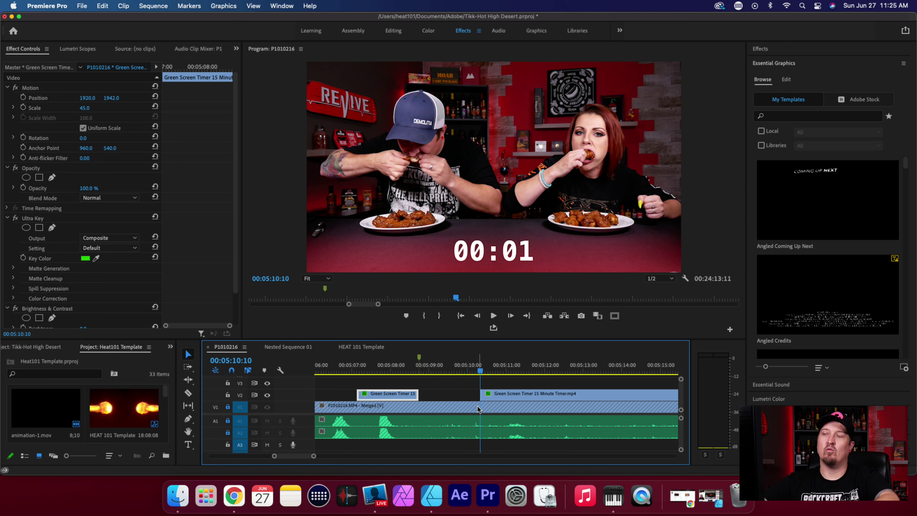
Step: Move the longer timer piece on V2 earlier against the short first piece, and join the two with Join Through Edits
left_click_drag(500, 397, 441, 400)
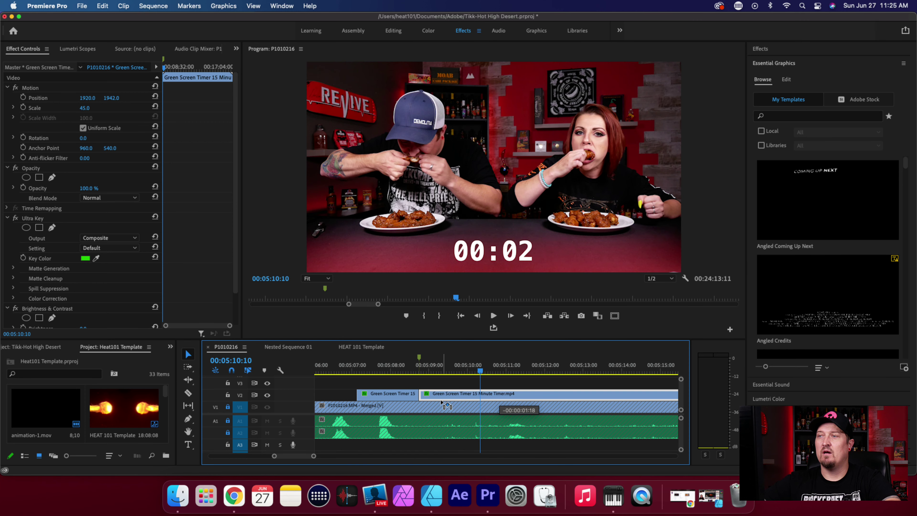
left_click_drag(415, 371, 407, 387)
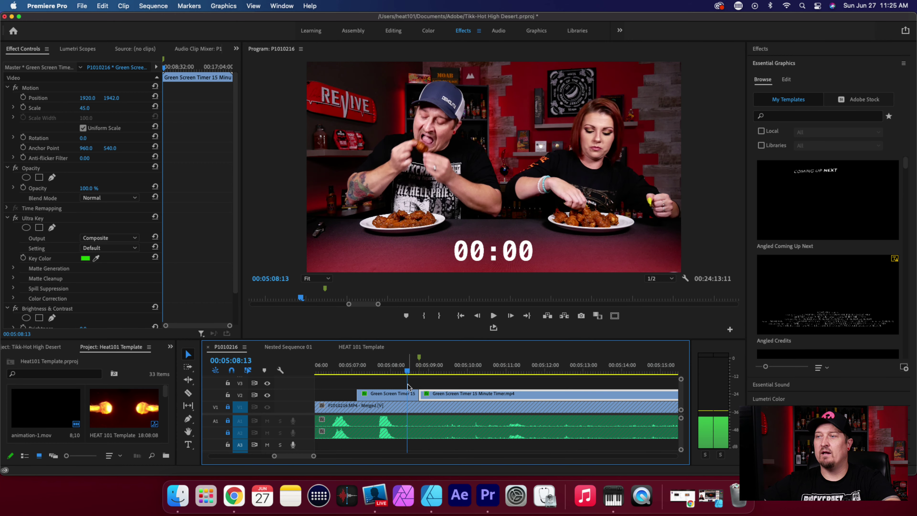
right_click(422, 395)
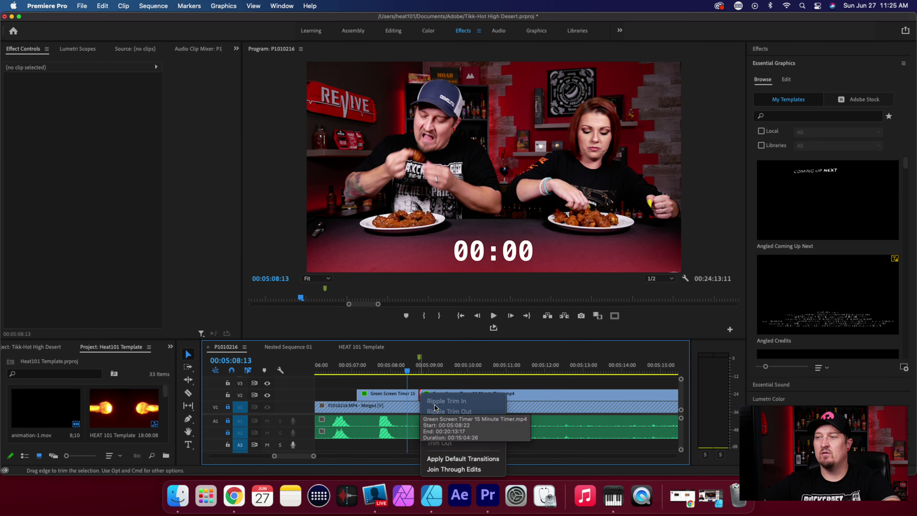
left_click(466, 469)
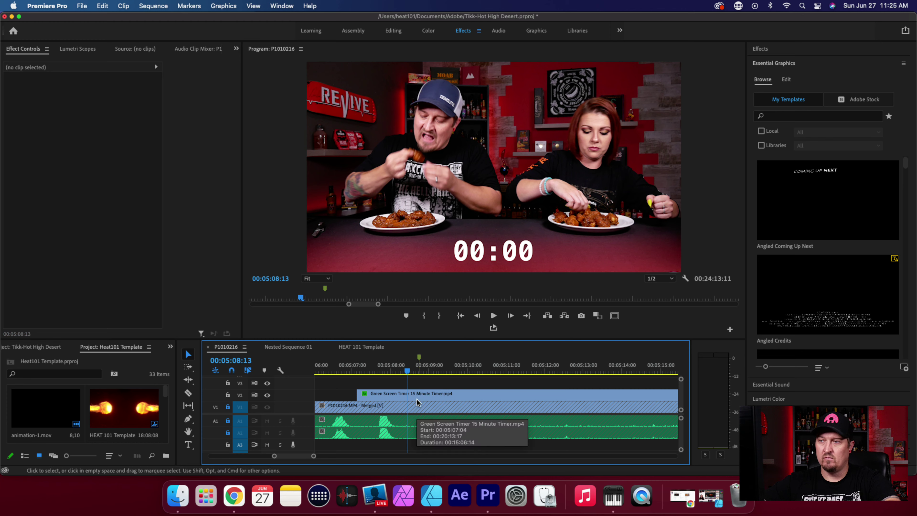
Step: Play the sequence from just before the timer clip's start to check its sync with the first bite
left_click_drag(407, 373, 348, 374)
key("space")
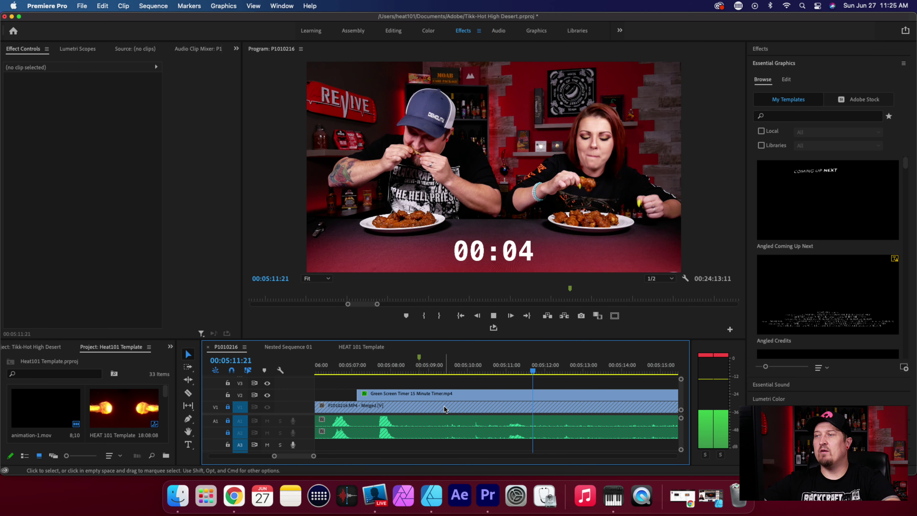
key("space")
Step: Unlock tracks V1, A1 and A2
left_click(227, 407)
left_click(227, 421)
left_click(227, 433)
left_click(227, 445)
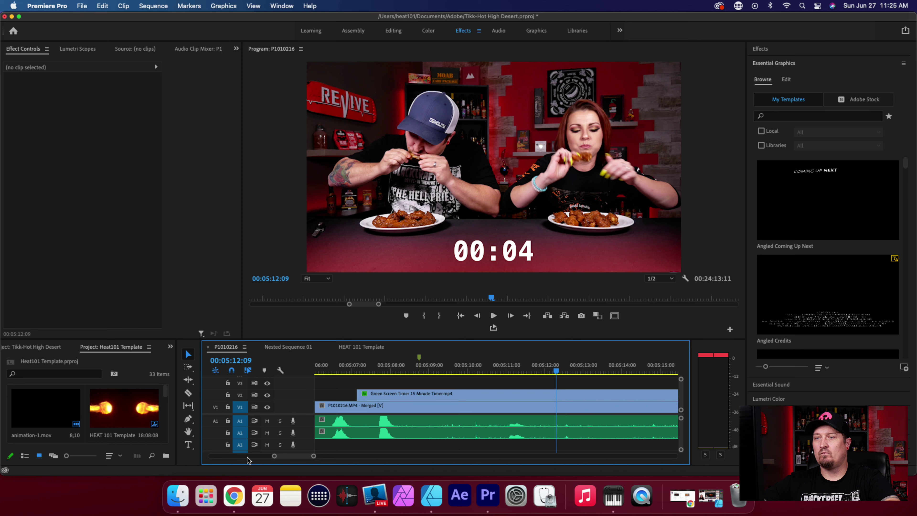
Step: Scrub and play the footage between about 00:08:44 and 00:08:53 to look for the moment the timer should stop
left_click_drag(313, 458, 369, 456)
left_click(520, 370)
left_click_drag(519, 373, 639, 388)
left_click_drag(369, 456, 375, 457)
left_click_drag(593, 373, 593, 372)
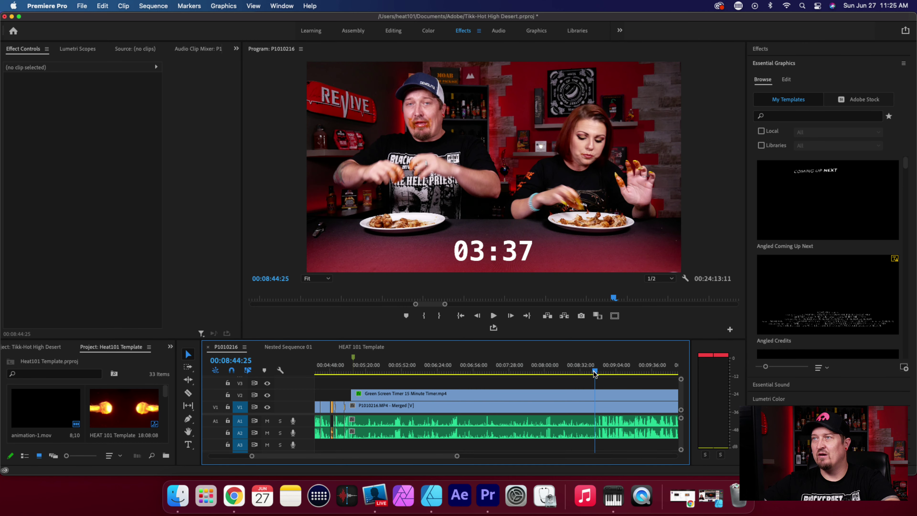
key("space")
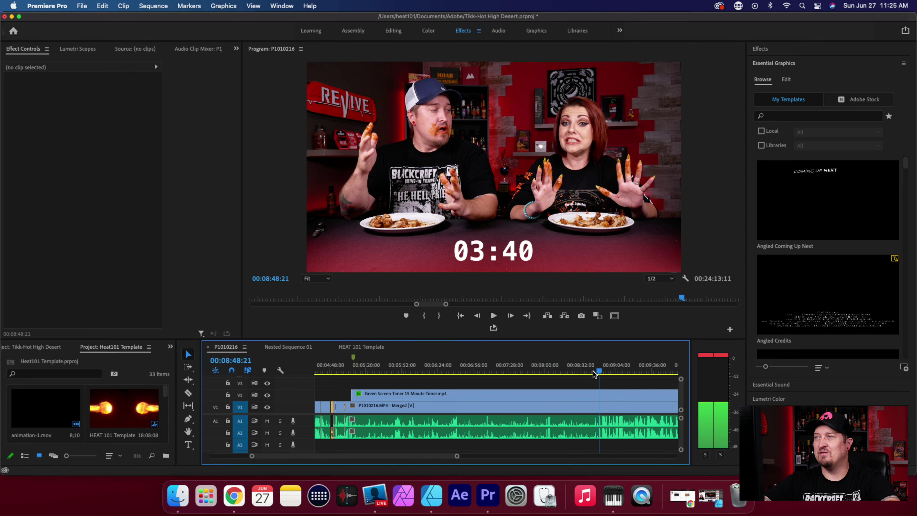
key("Left")
key("Left")
key("Left")
key("Left")
key("Left")
key("Left")
key("Left")
key("Left")
key("Left")
key("Left")
key("Left")
key("Left")
key("Left")
key("Left")
key("Left")
key("Left")
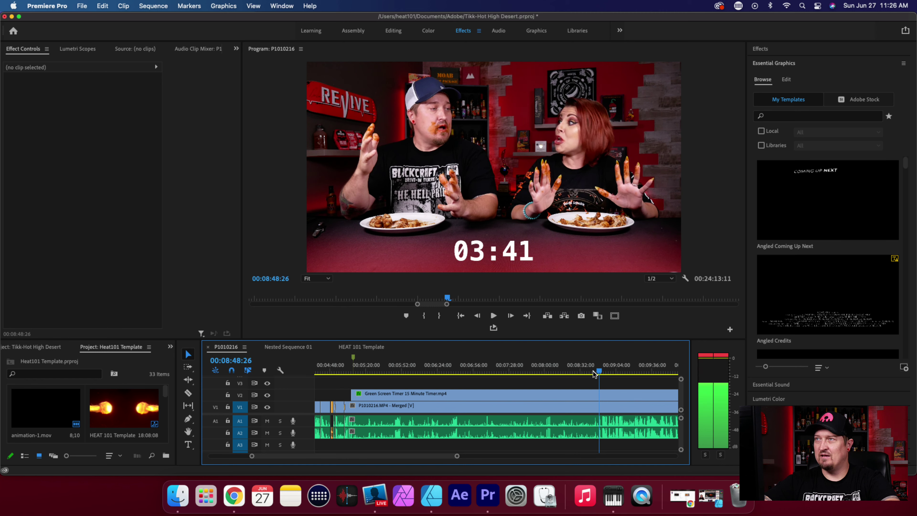
key("Left")
key("Left")
key("Left")
key("Left")
key("Left")
key("Left")
key("Left")
key("Left")
key("Left")
key("Left")
key("Left")
key("Left")
key("Left")
key("Left")
key("Left")
key("Left")
key("Left")
key("Left")
key("space")
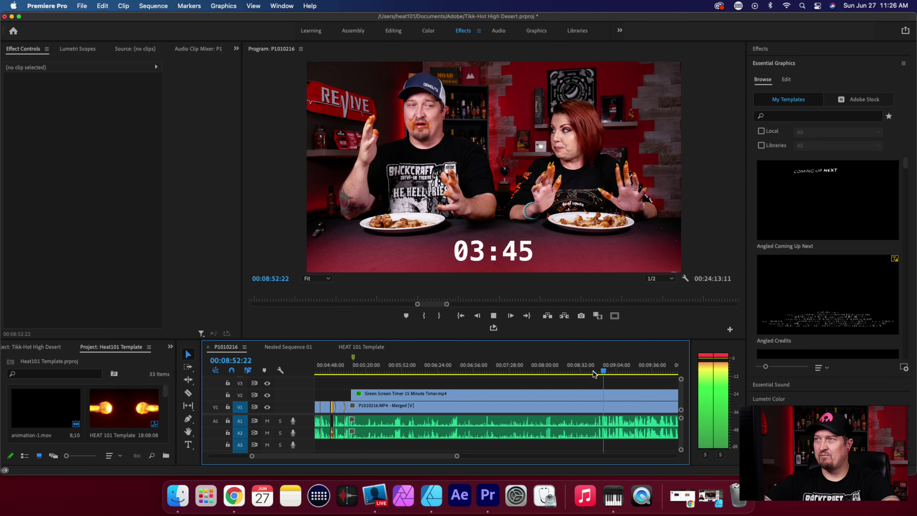
key("space")
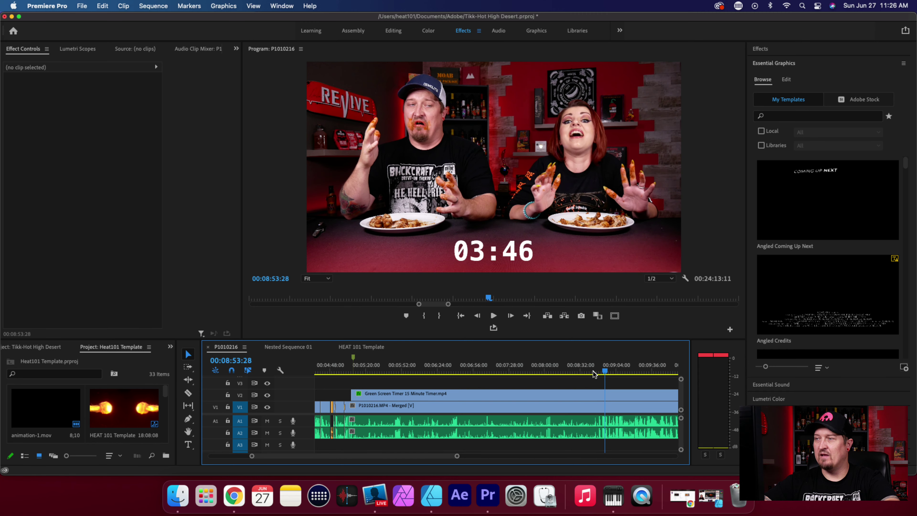
Step: Place the playhead at 00:08:53:10, on the frame where the timer should stop
key("j")
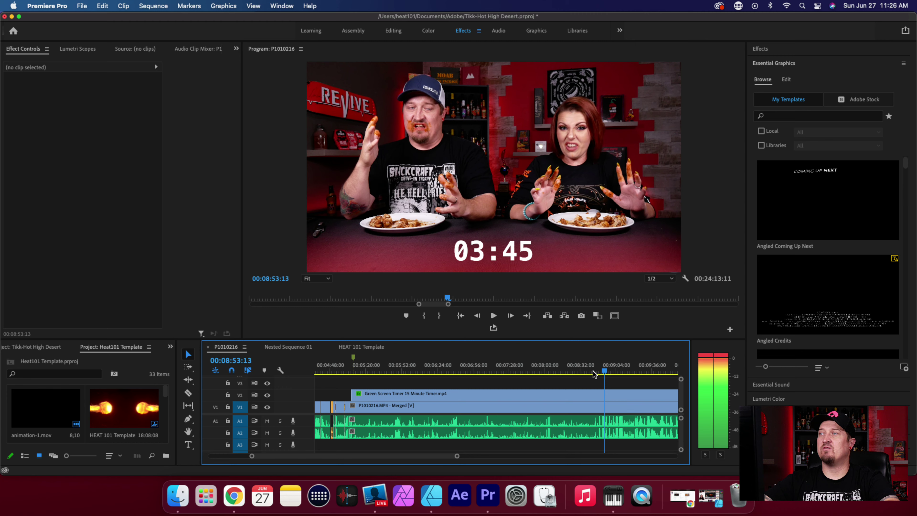
key("Right")
key("Right")
key("Right")
key("Right")
key("Right")
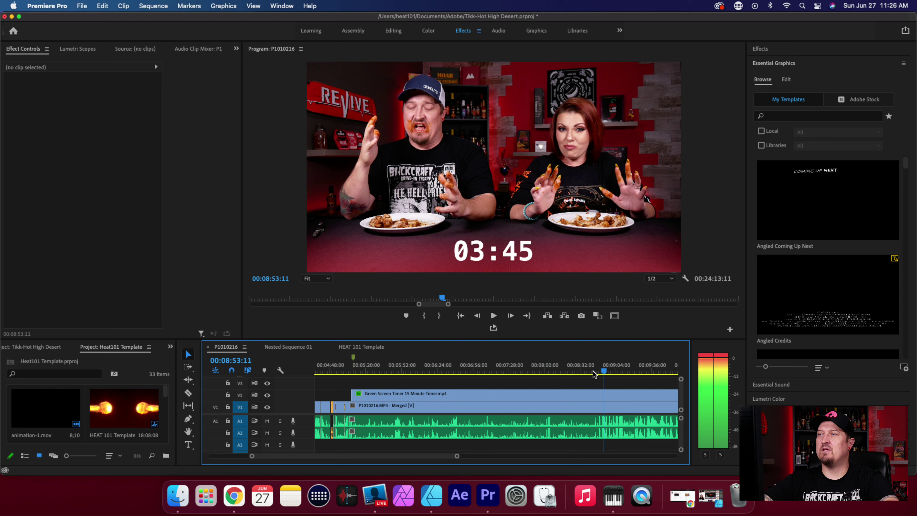
key("Left")
key("Left")
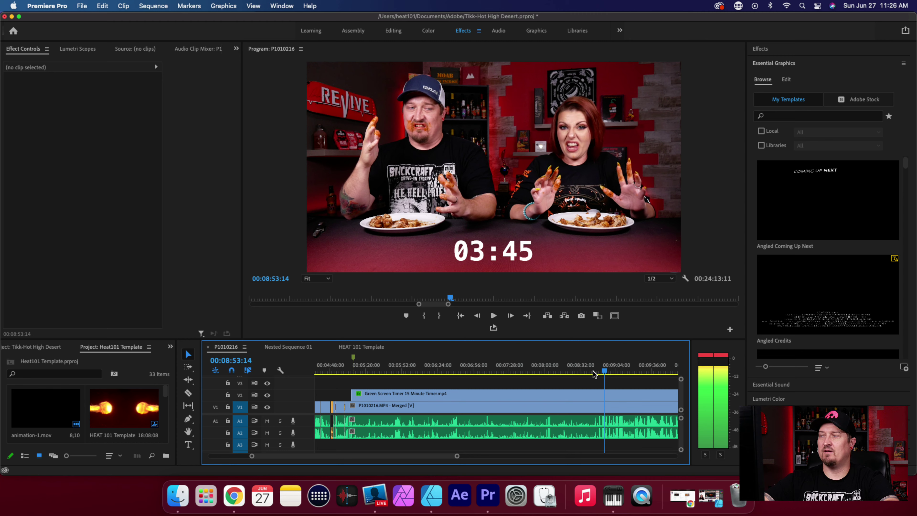
key("Left")
key("Left")
key("Left")
key("Left")
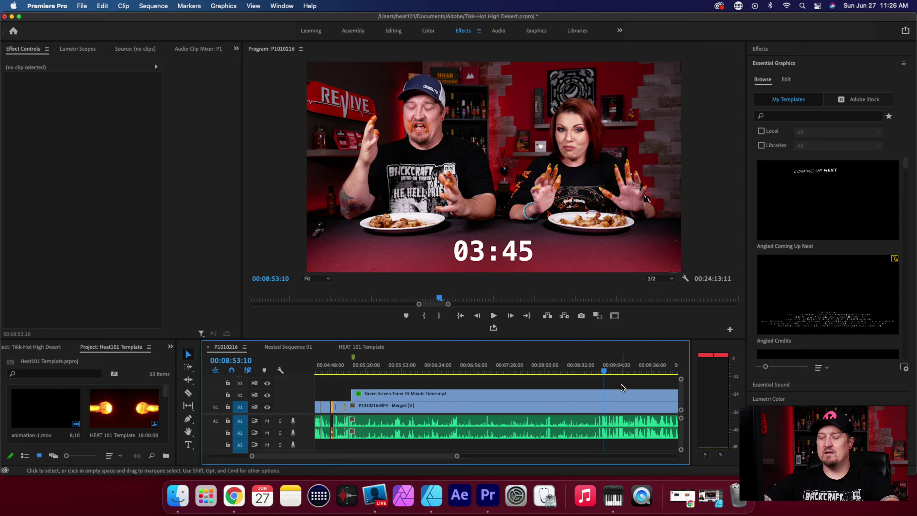
Step: Split the timer clip on V2 at 00:08:53:10 and delete the piece after the cut
key("c")
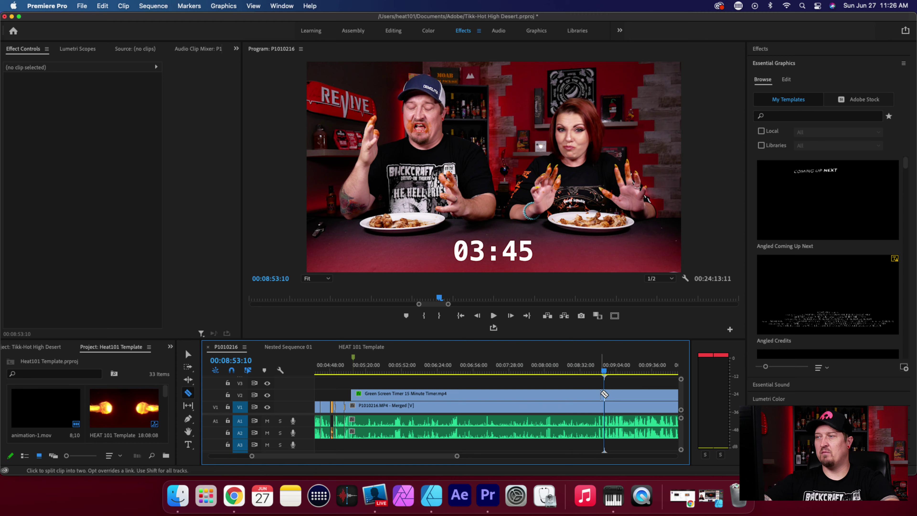
left_click(604, 394)
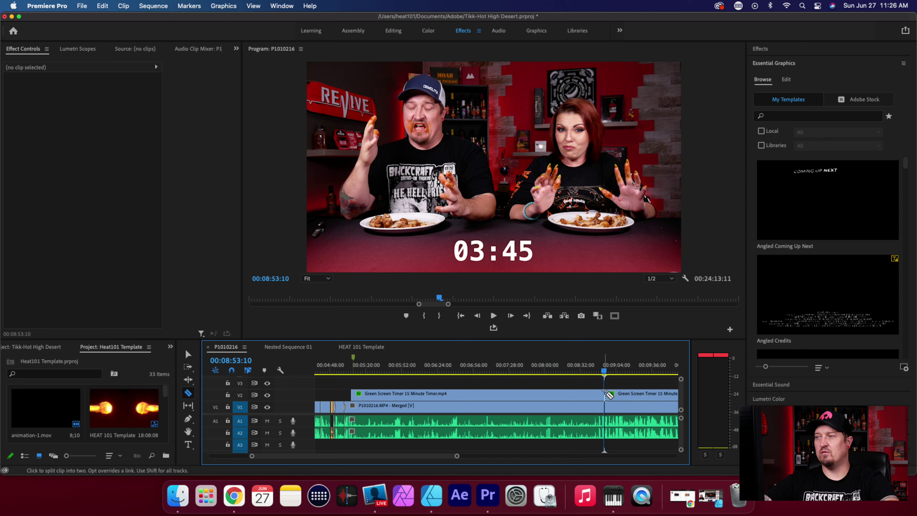
left_click(190, 396)
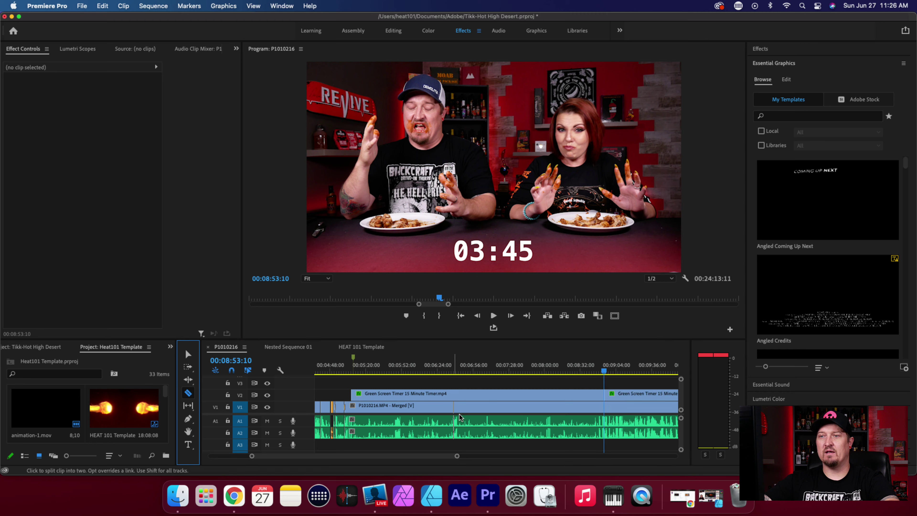
right_click(633, 396)
left_click(651, 448)
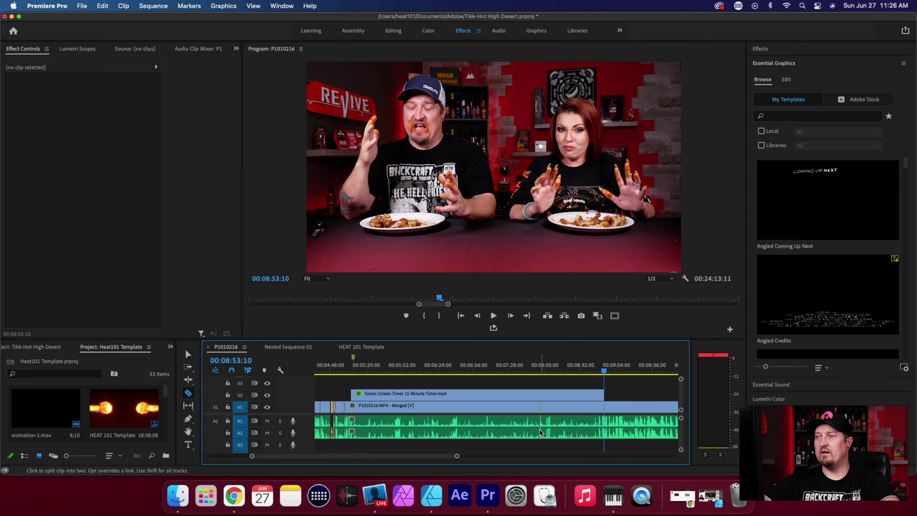
Step: Play the sequence from 00:05:05:08 through the timer's start to review the trimmed overlay
left_click_drag(458, 457, 473, 456)
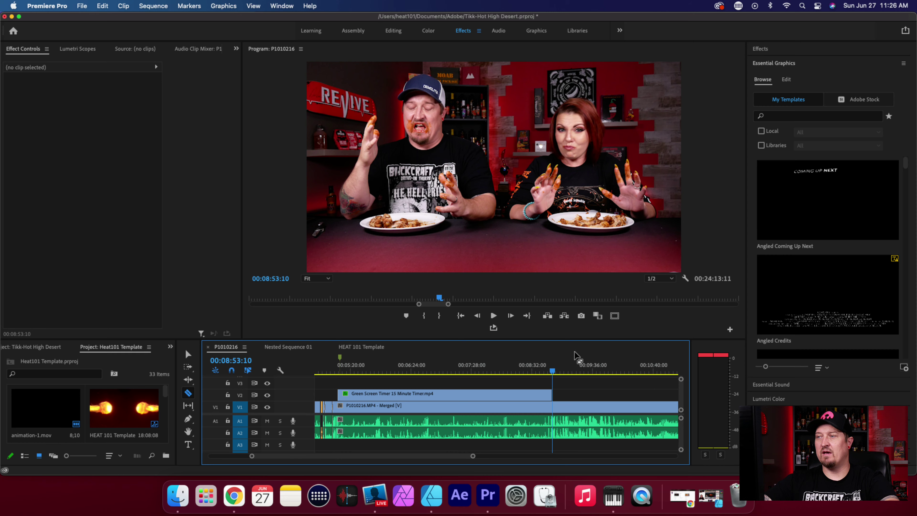
left_click(552, 373)
left_click_drag(551, 373, 336, 415)
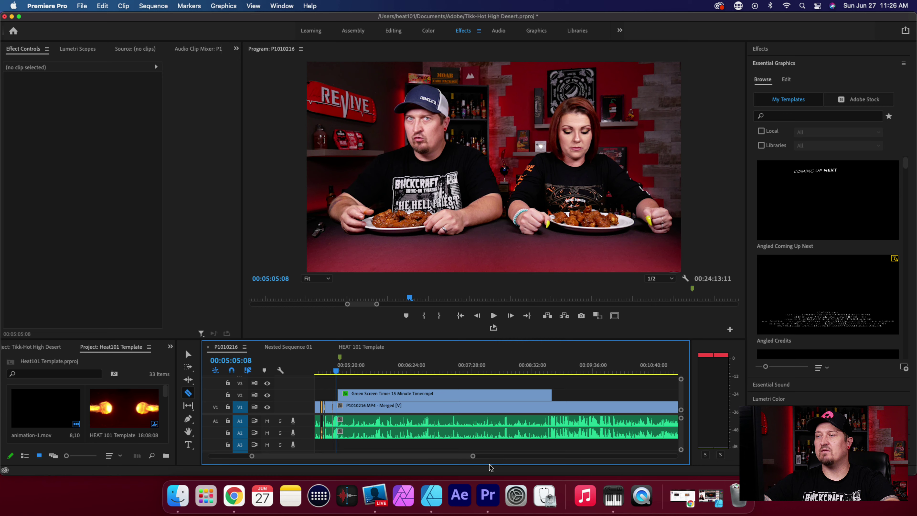
left_click_drag(474, 458, 360, 457)
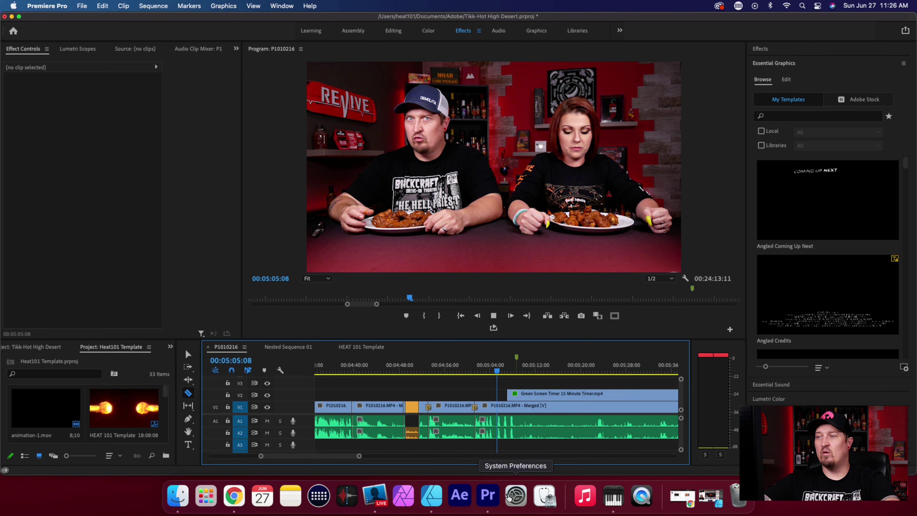
key("space")
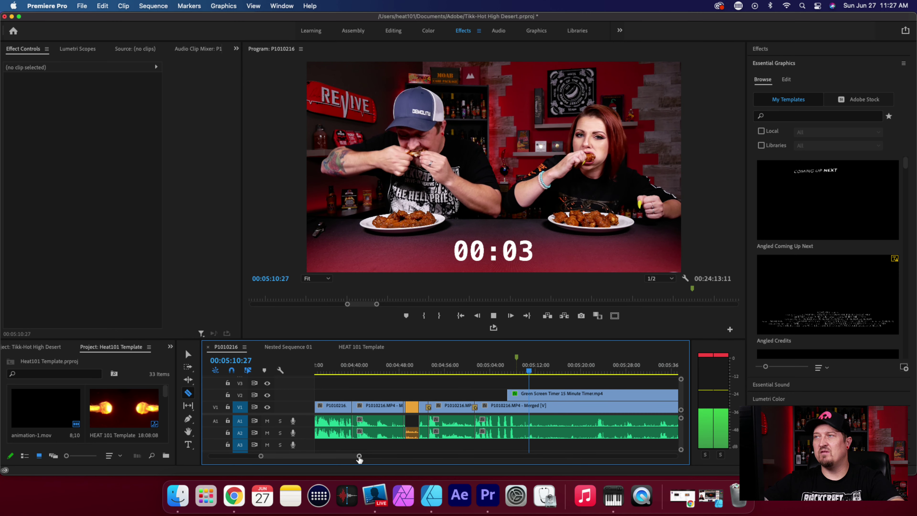
left_click_drag(359, 457, 436, 463)
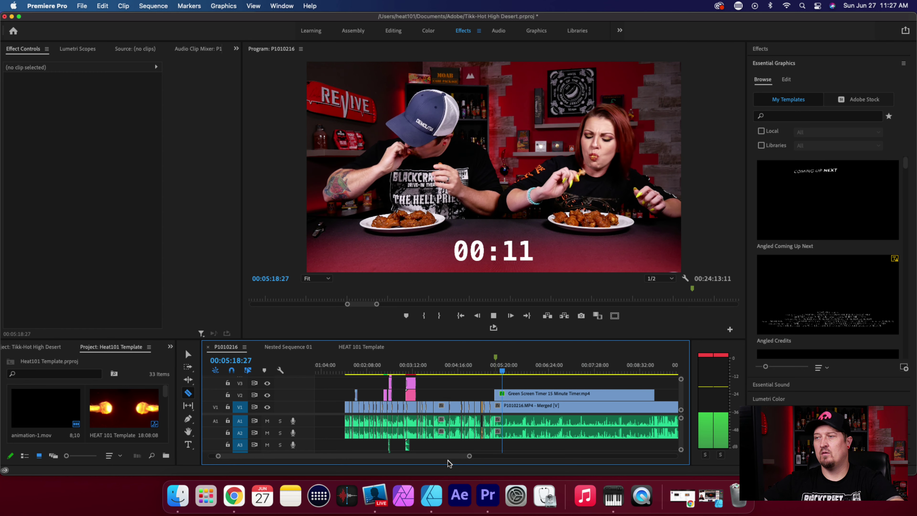
key("space")
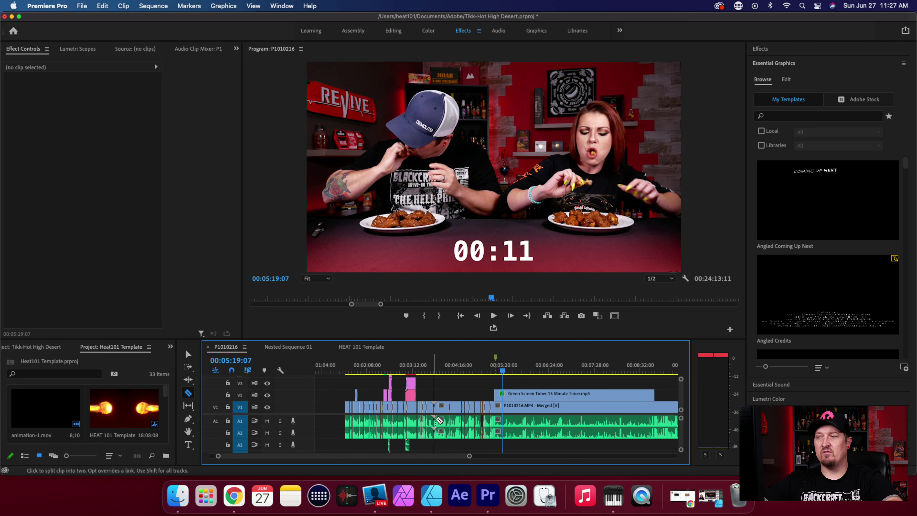
Step: Select the timer clip together with the P1010216.MP4 video and audio beneath it, and unlink them
key("v")
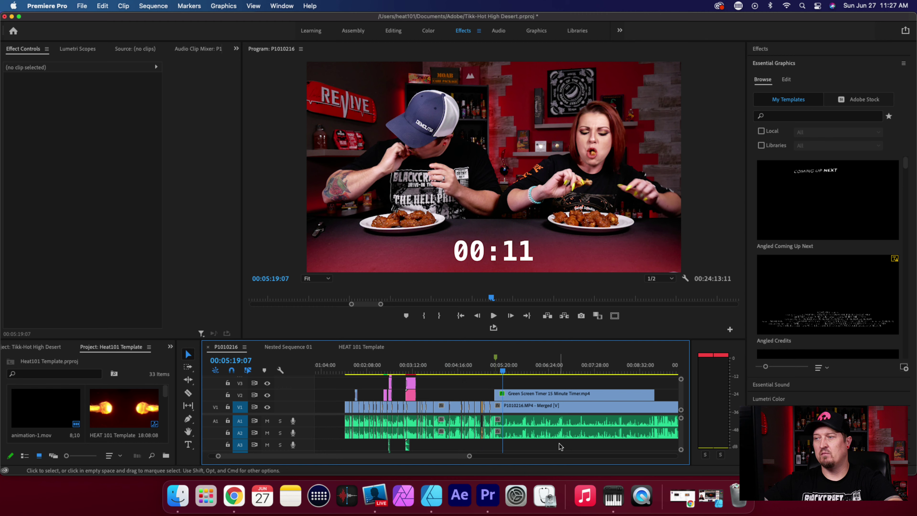
left_click(552, 429)
left_click_drag(553, 430, 550, 389)
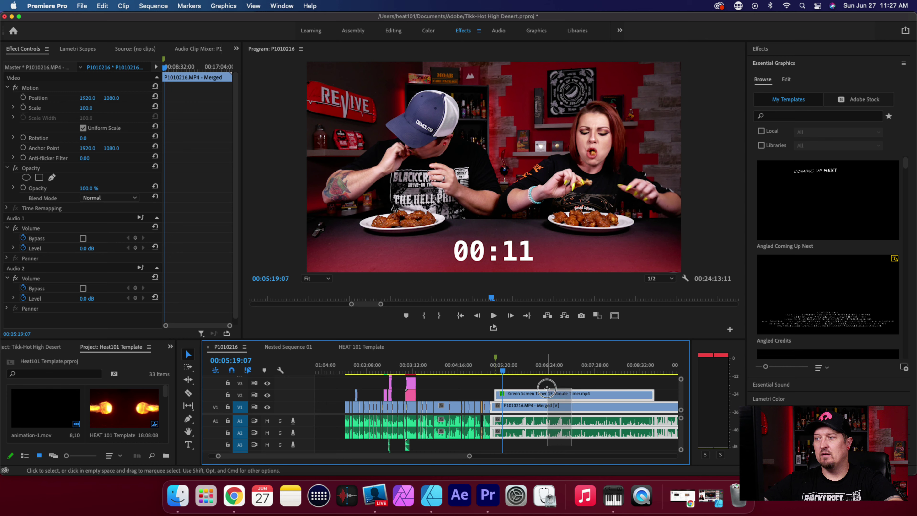
left_click(584, 448)
left_click_drag(579, 446, 554, 388)
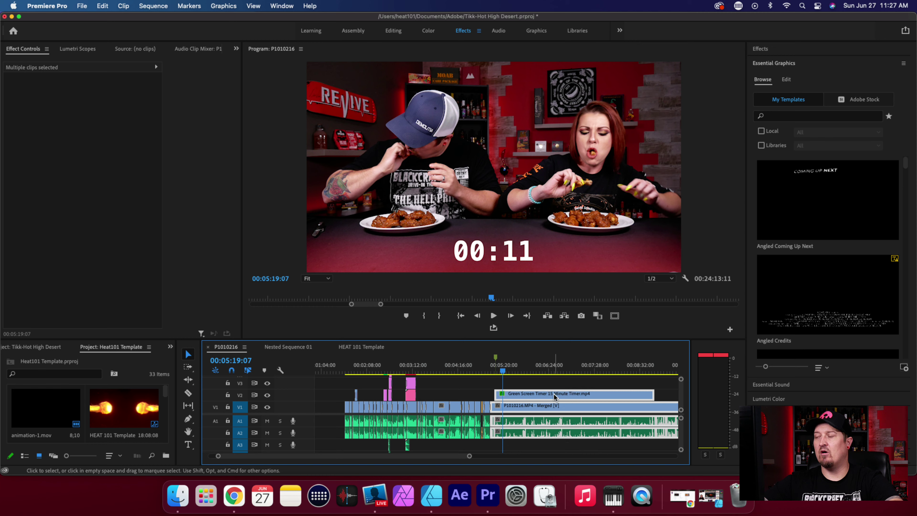
right_click(555, 397)
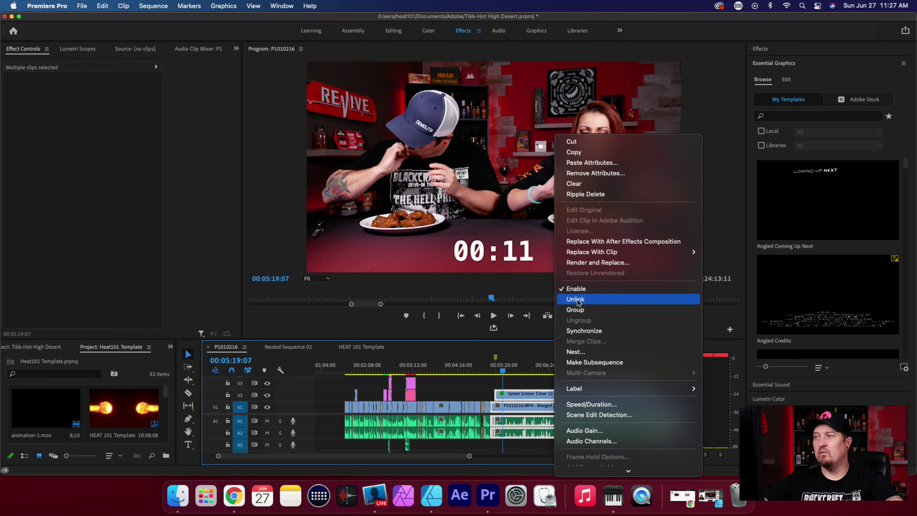
left_click(578, 299)
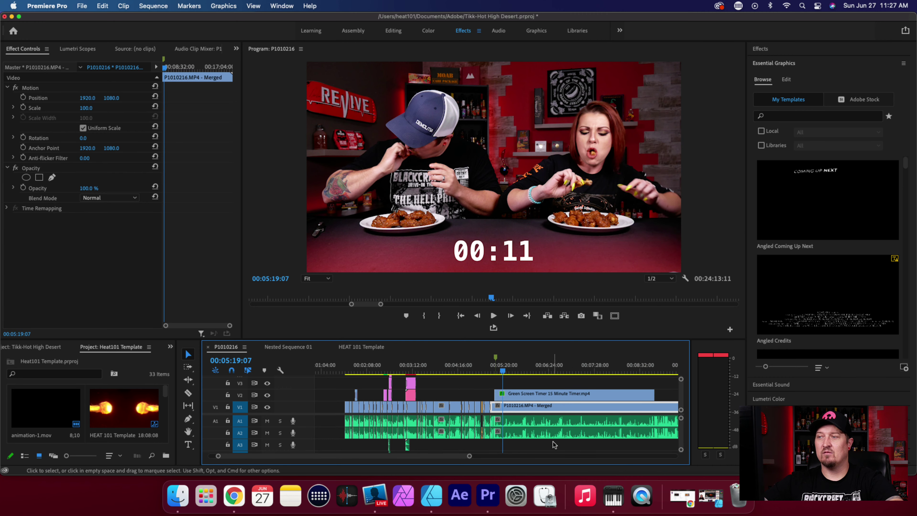
Step: Link the timer clip on V2 with the P1010216.MP4 video on V1 and its audio on A1 and A2
left_click(544, 395)
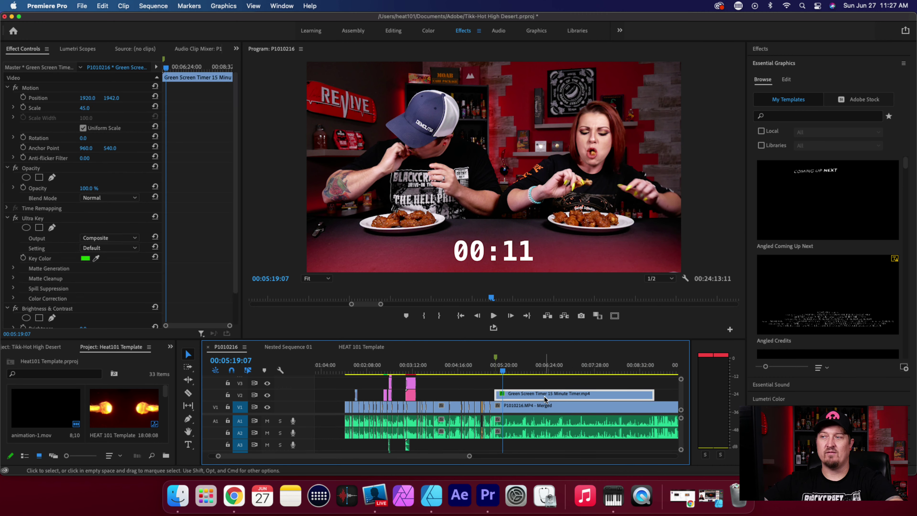
left_click_drag(573, 448, 551, 385)
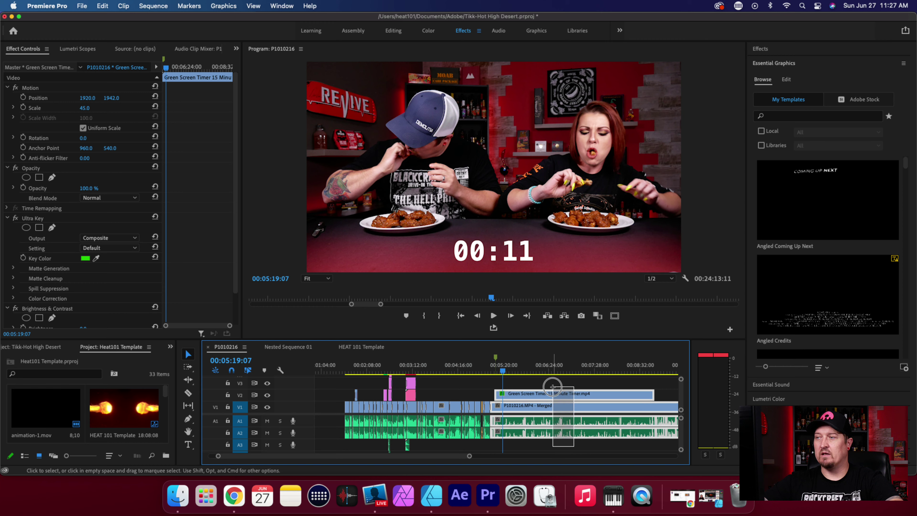
right_click(559, 397)
mouse_move(592, 480)
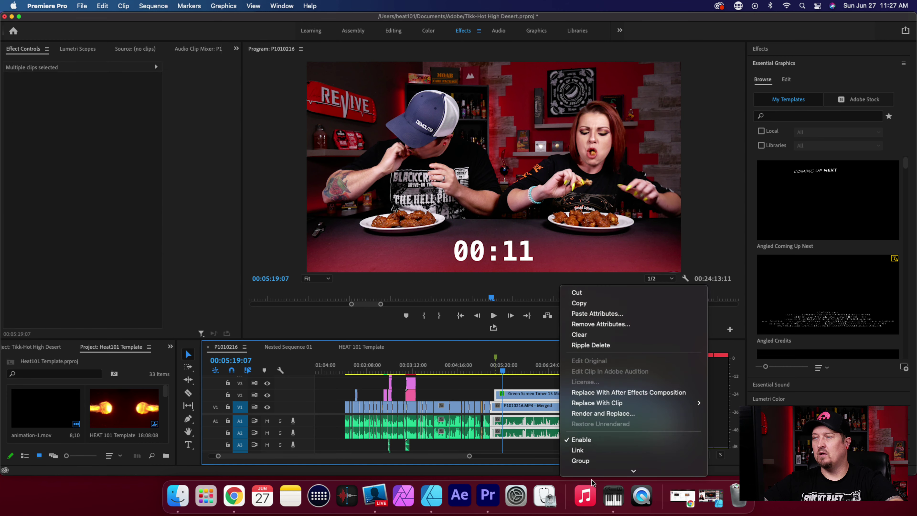
left_click(578, 398)
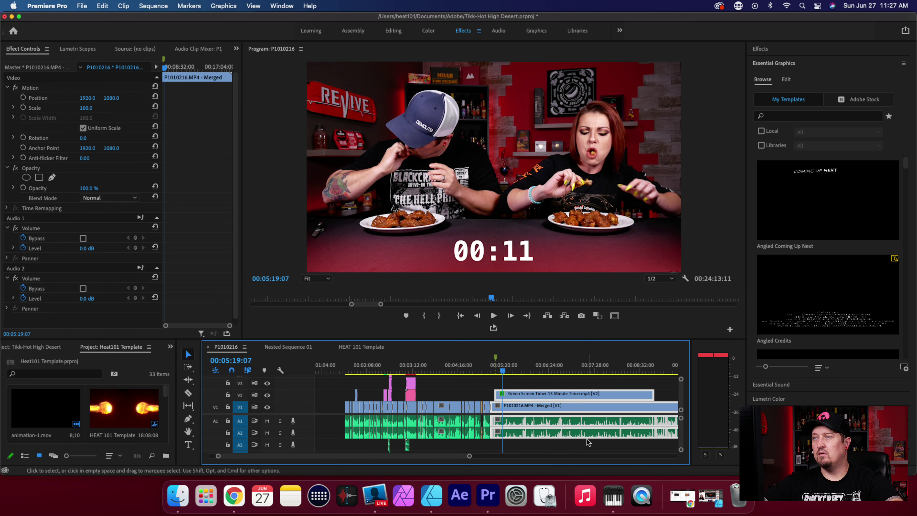
left_click(549, 449)
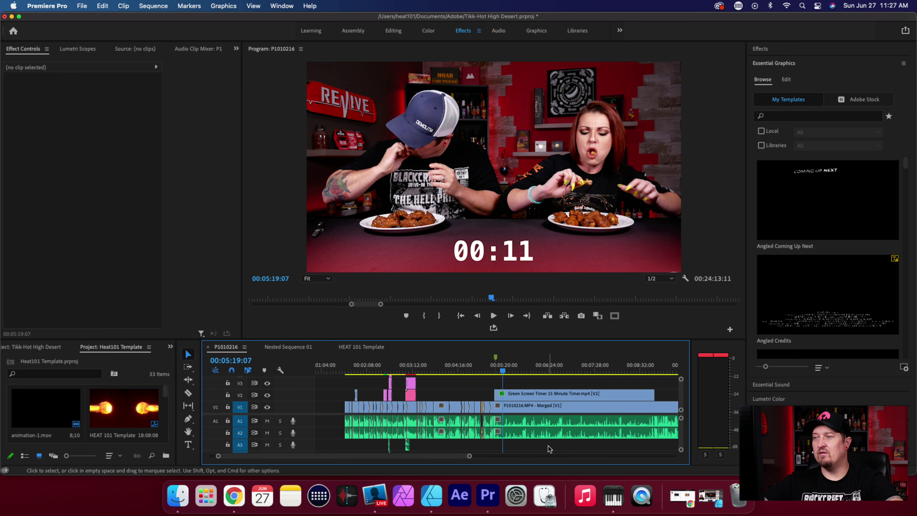
Step: Select the linked timer and P1010216.MP4 clips and play the sequence from 00:05:06:05 to review the timer overlay
left_click(467, 411)
left_click(544, 419)
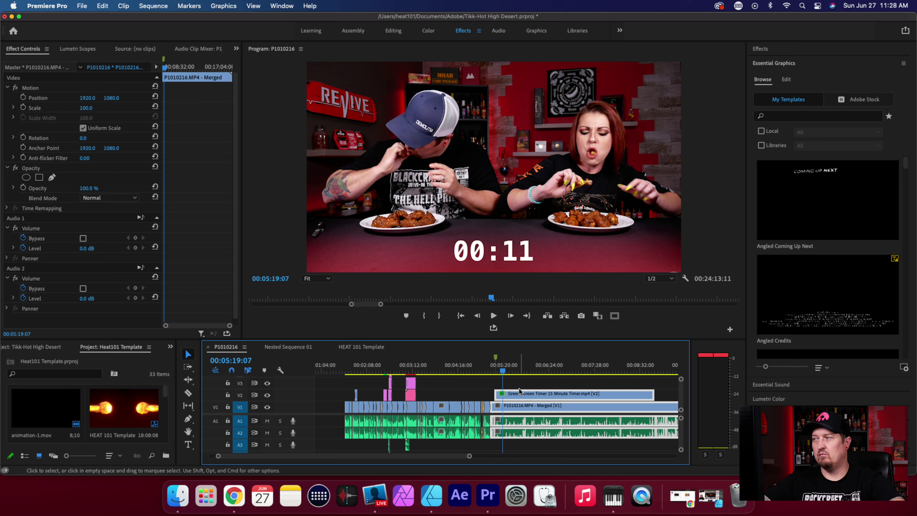
left_click_drag(505, 376, 494, 376)
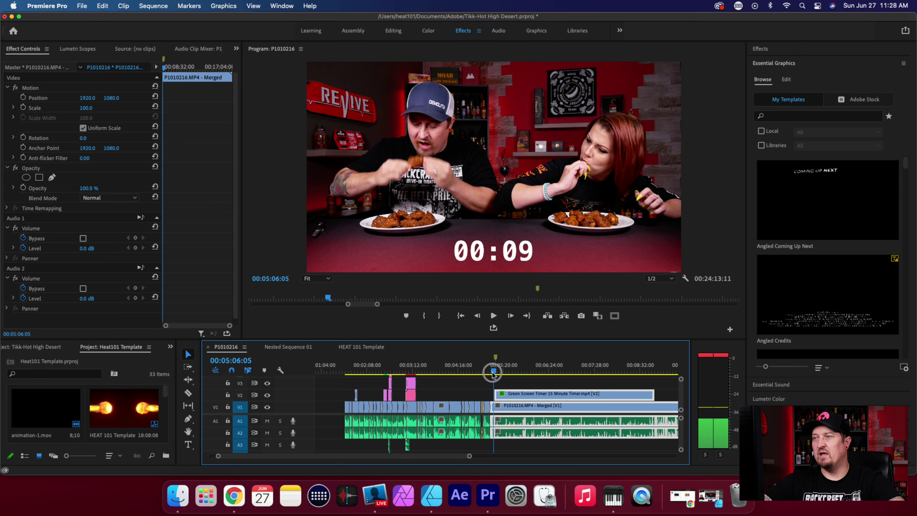
key("space")
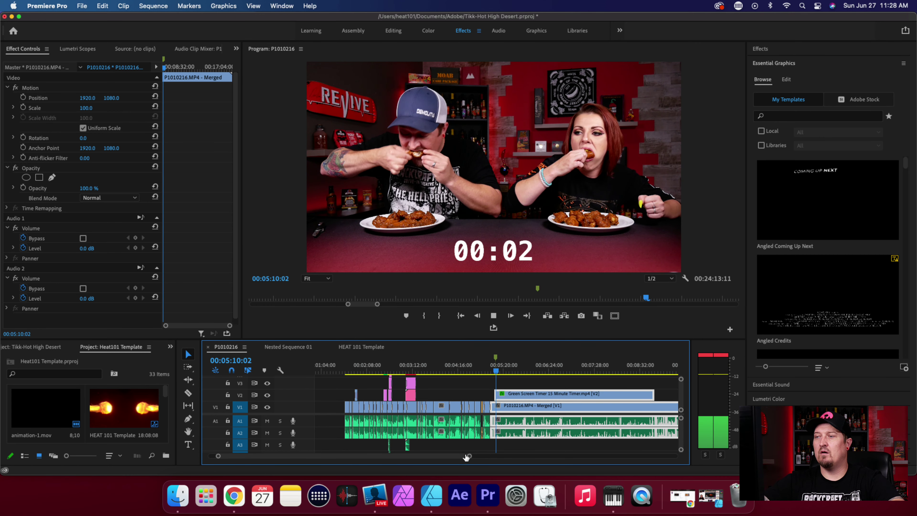
left_click_drag(456, 457, 471, 462)
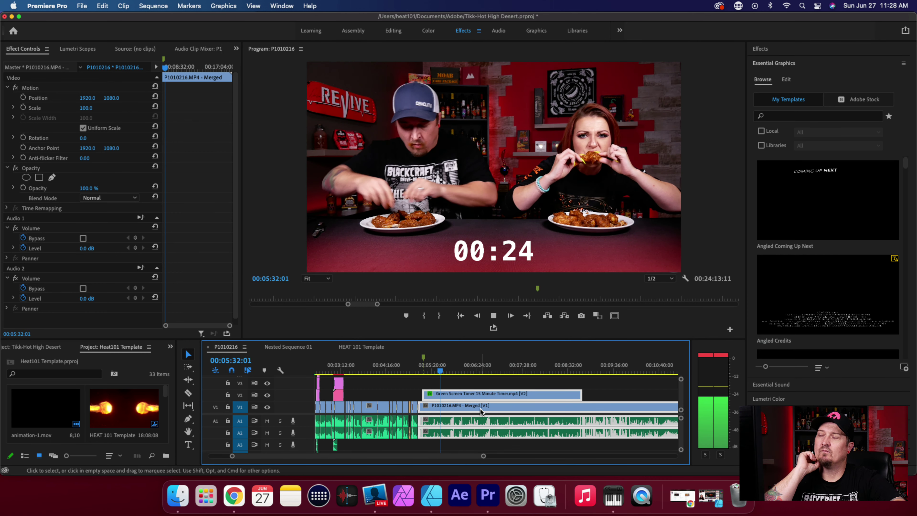
key("space")
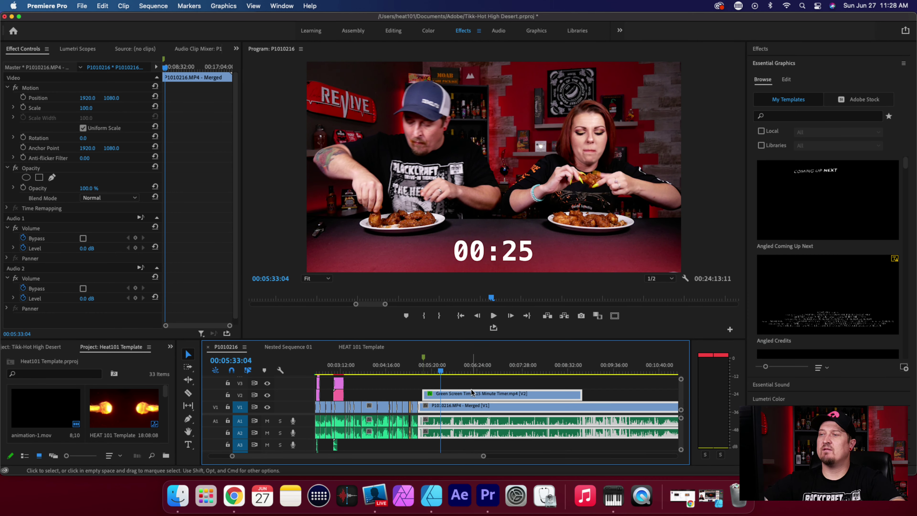
Step: Play the sequence from 00:05:06:14 and step back frame by frame to place the playhead at 00:05:15:17
left_click(424, 372)
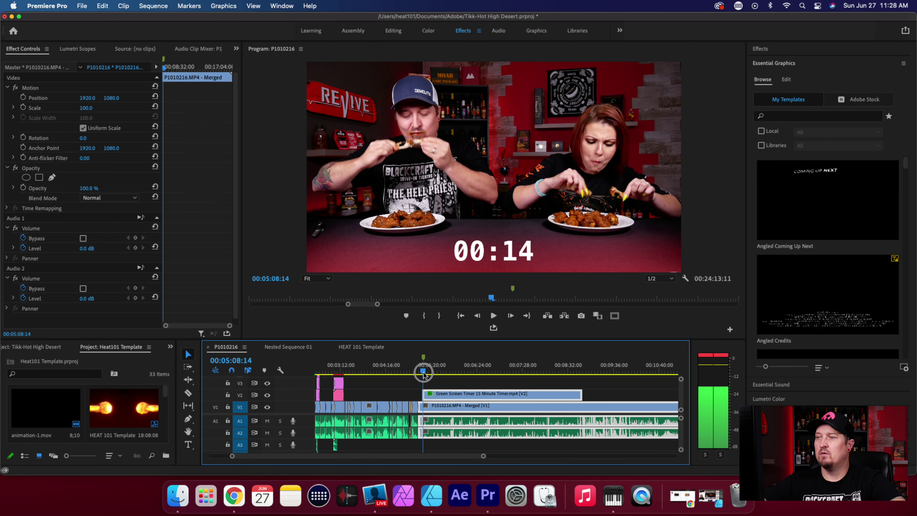
left_click_drag(423, 372, 422, 401)
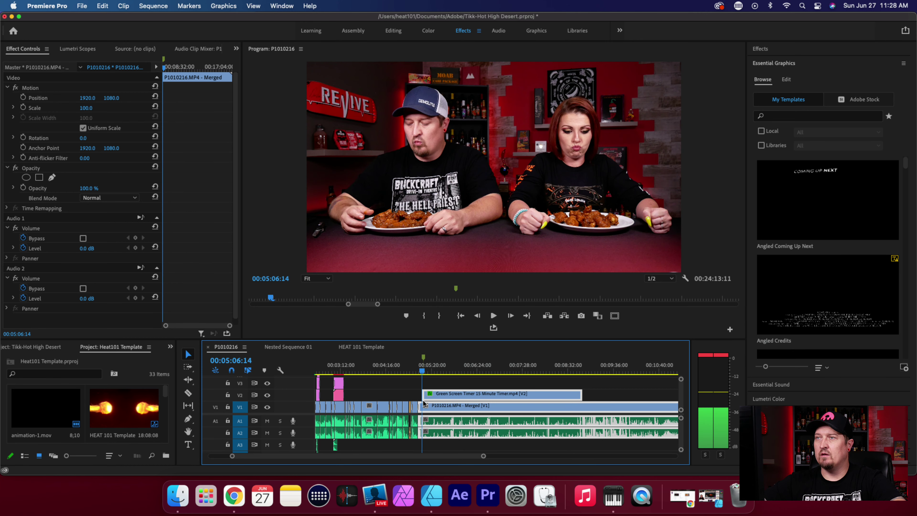
key("space")
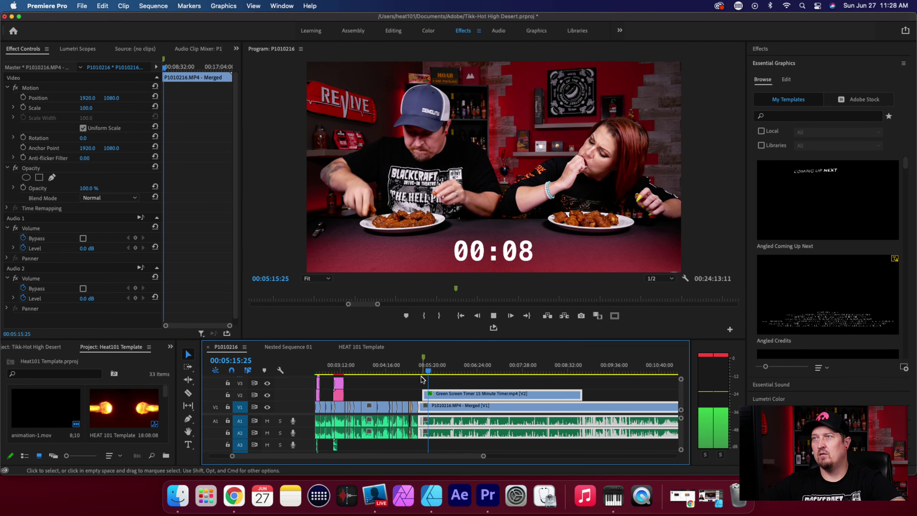
key("space")
key("Left")
key("Left")
key("Left")
key("Left")
key("Left")
key("Left")
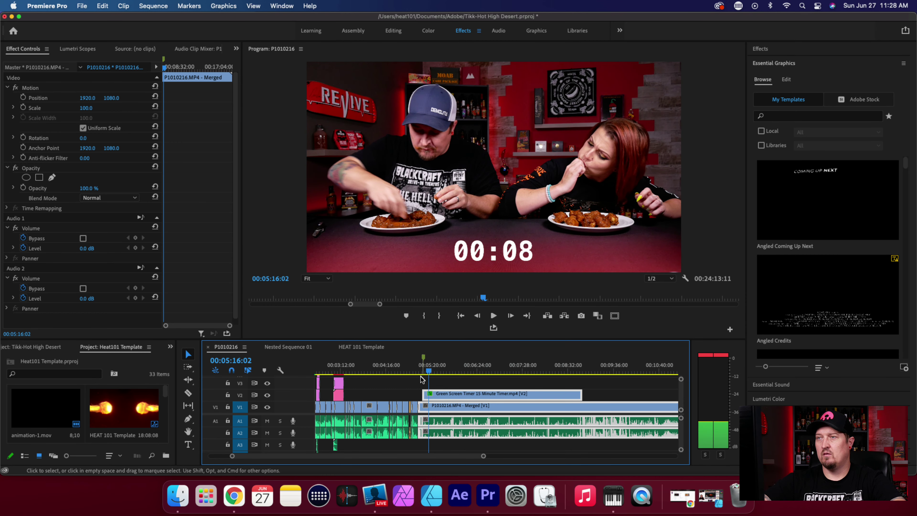
key("Left")
key("Left")
key("Left")
key("Left")
key("Left")
key("Left")
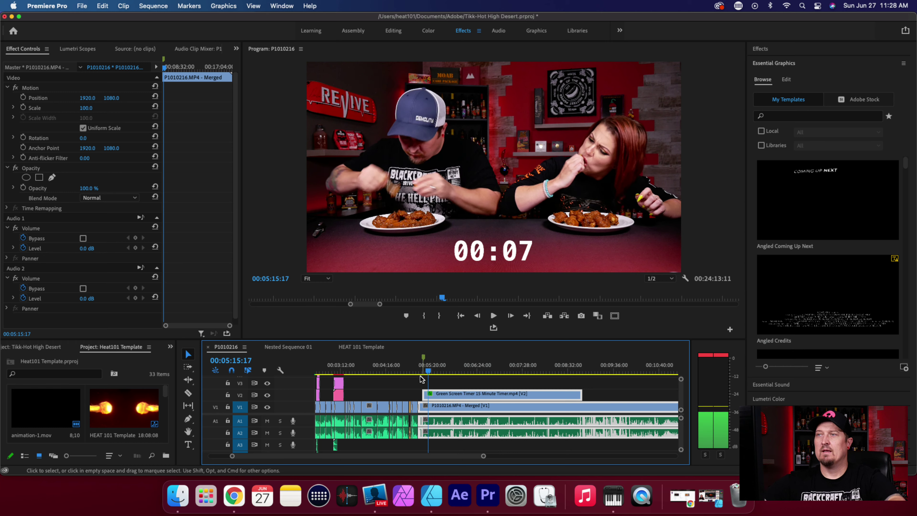
Step: Add a text layer reading "1" near the man's plate, starting at 00:05:15:17 on V3
left_click(188, 444)
left_click(423, 203)
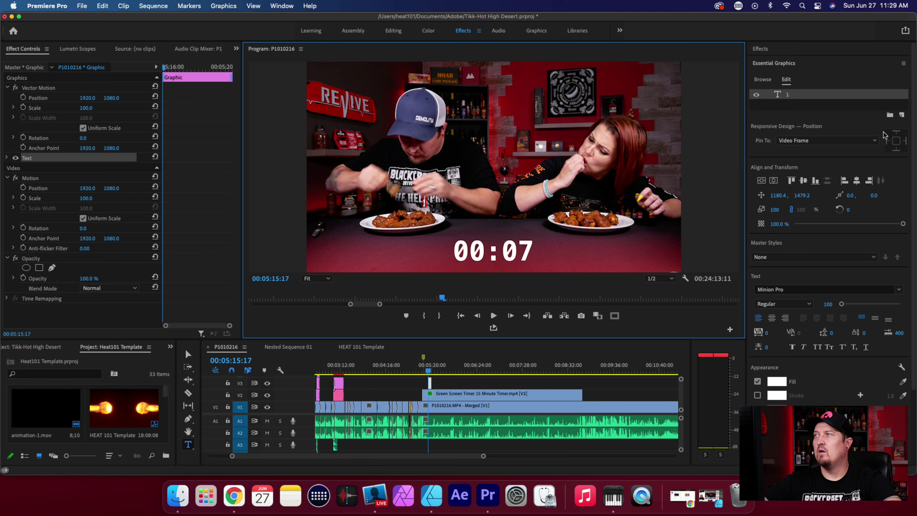
scroll(907, 101, "down", 1)
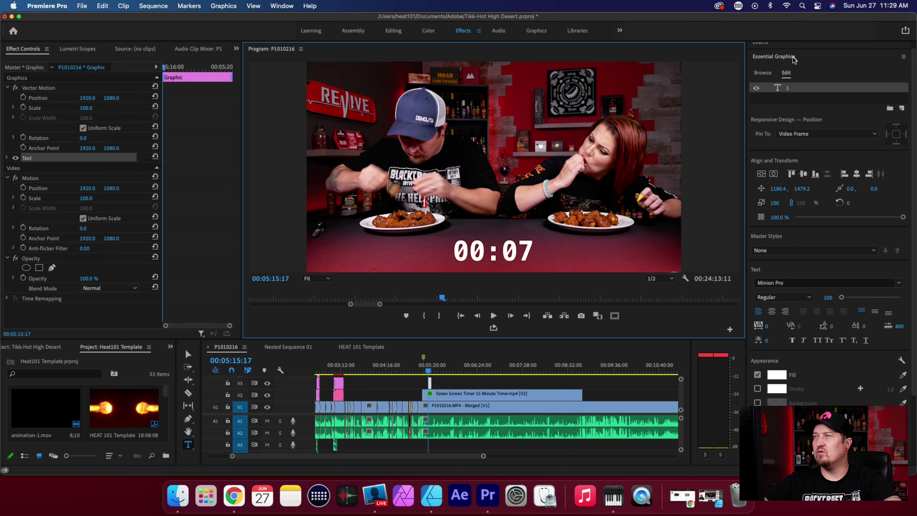
left_click(536, 33)
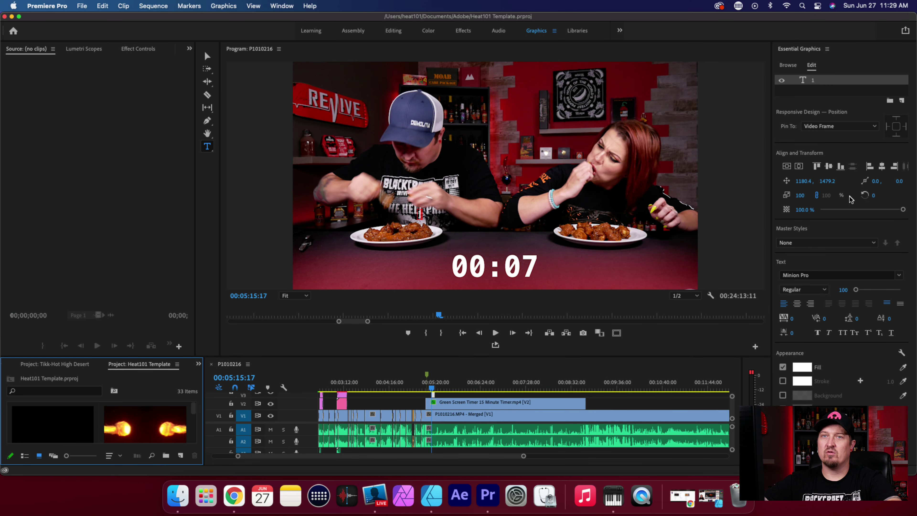
left_click(464, 32)
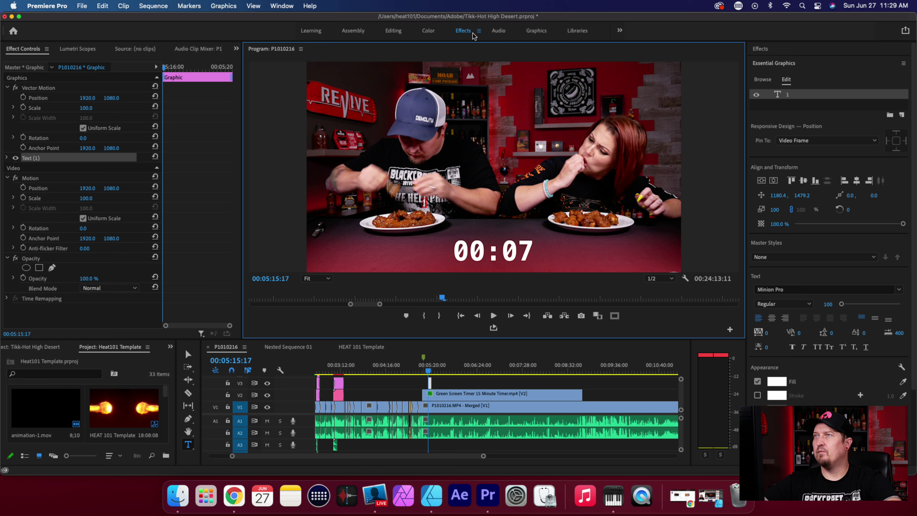
Step: Try to set the new text layer's font to Helvetica Bold Oblique
left_click_drag(909, 121, 910, 195)
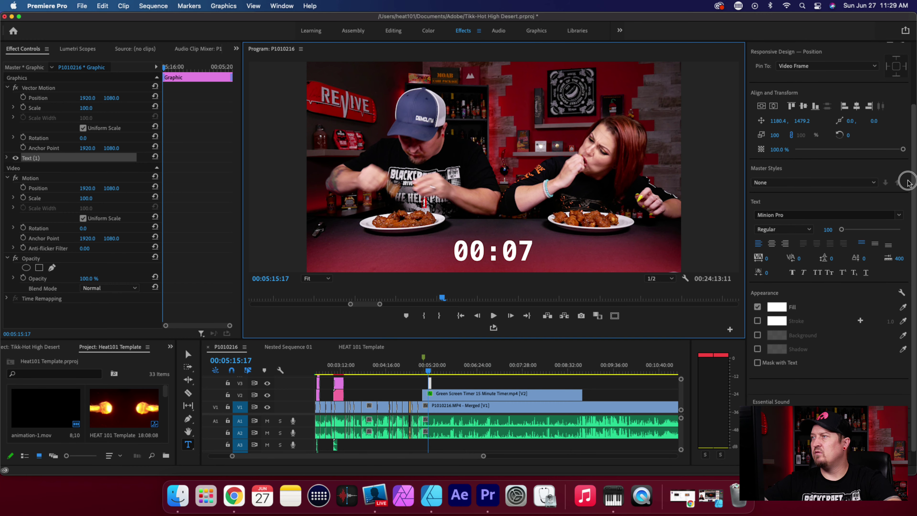
left_click(901, 216)
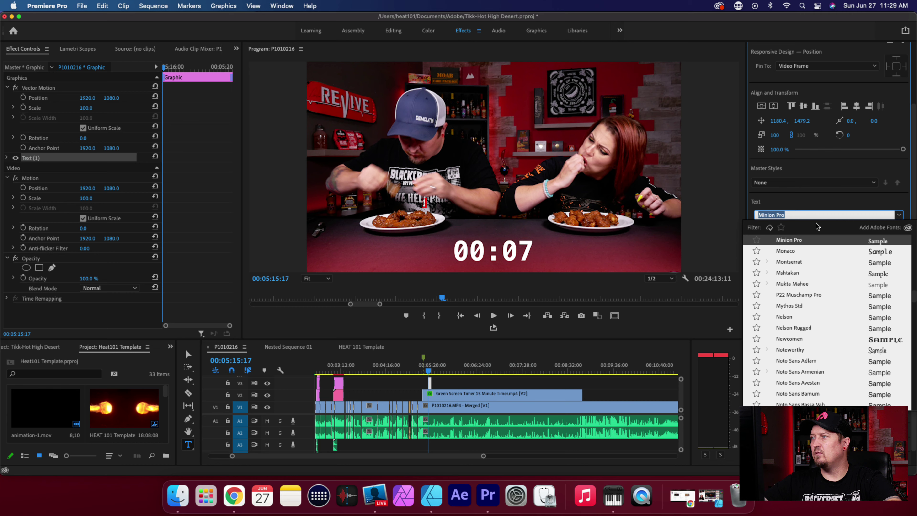
scroll(791, 307, "up", 10)
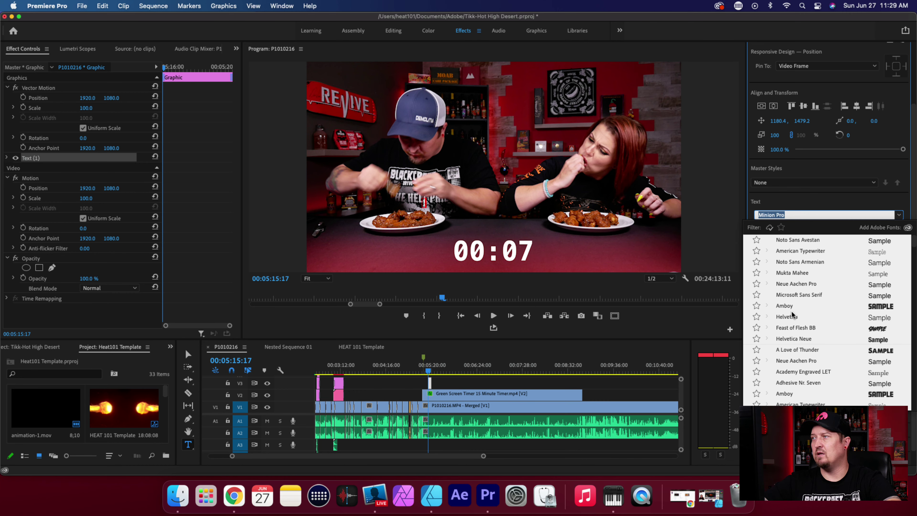
scroll(791, 313, "down", 3)
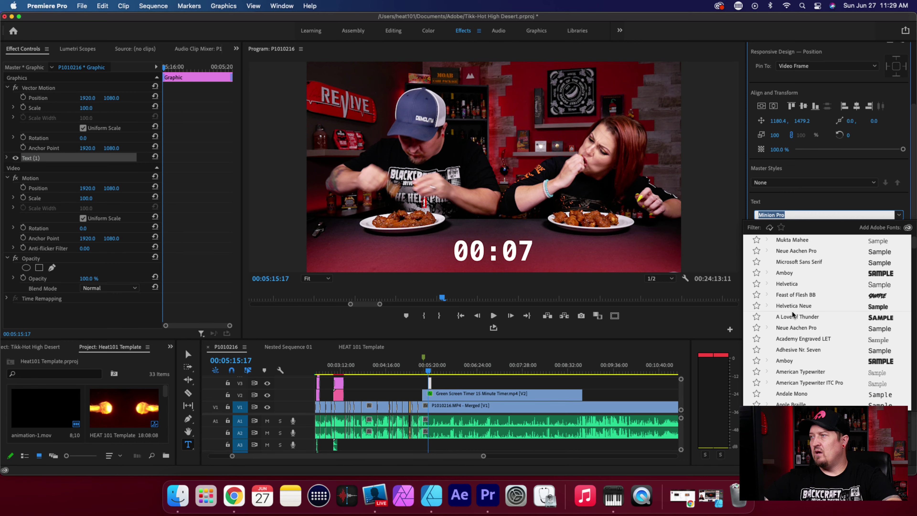
left_click(788, 286)
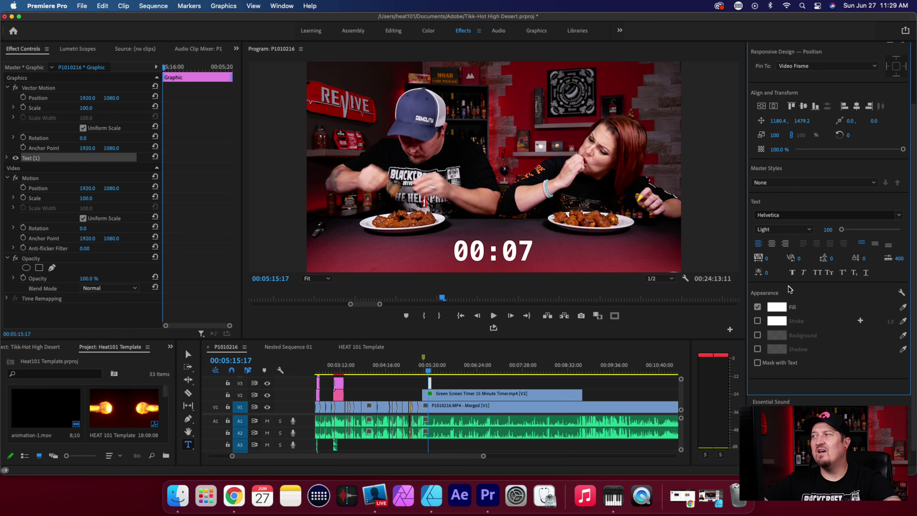
left_click(810, 231)
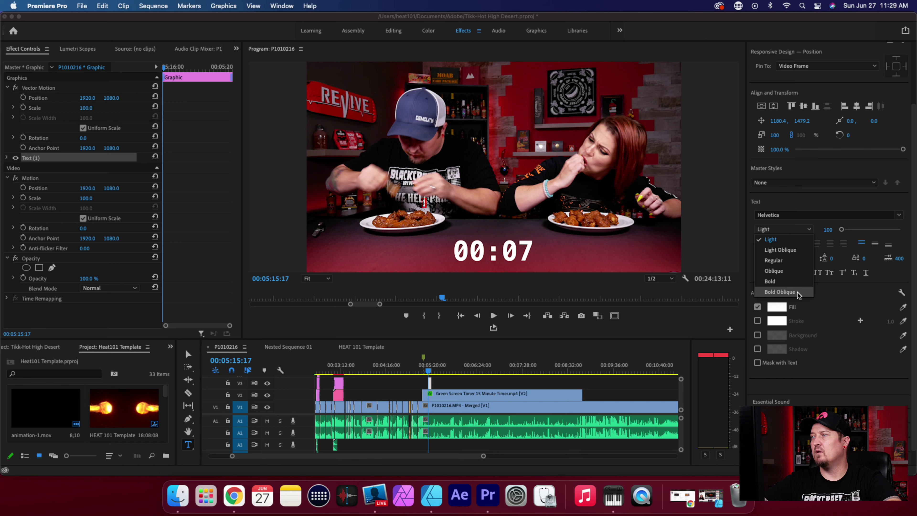
left_click(781, 292)
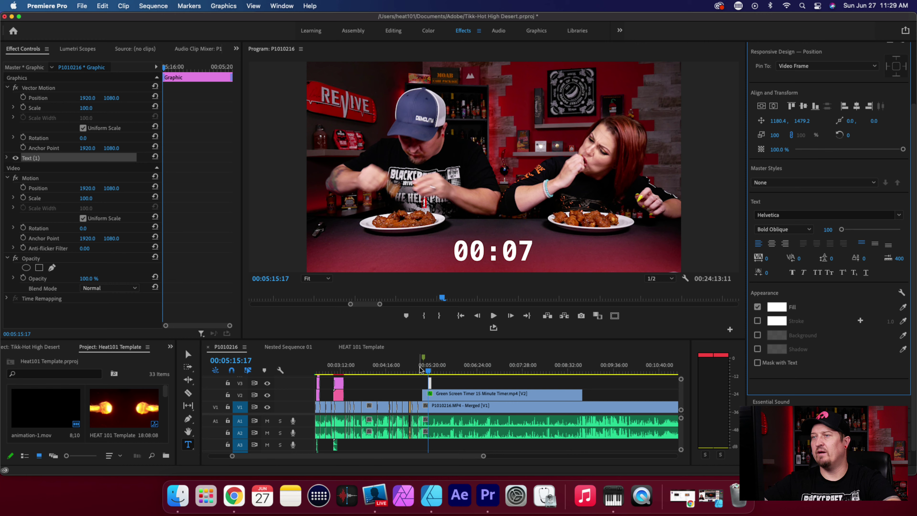
Step: At 00:05:17:27, set the "1" graphic's vector motion scale to 239 and its position to 2544, 1029
left_click(432, 372)
left_click_drag(431, 375, 431, 374)
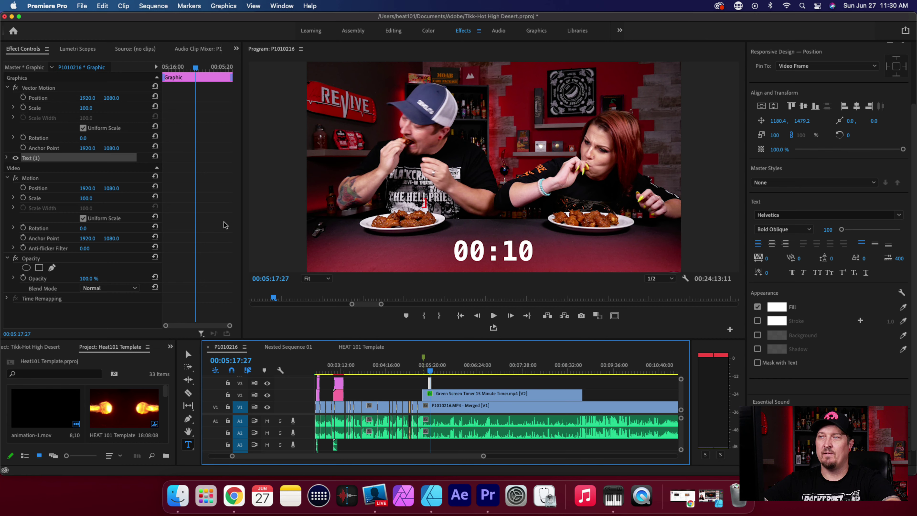
left_click(85, 108)
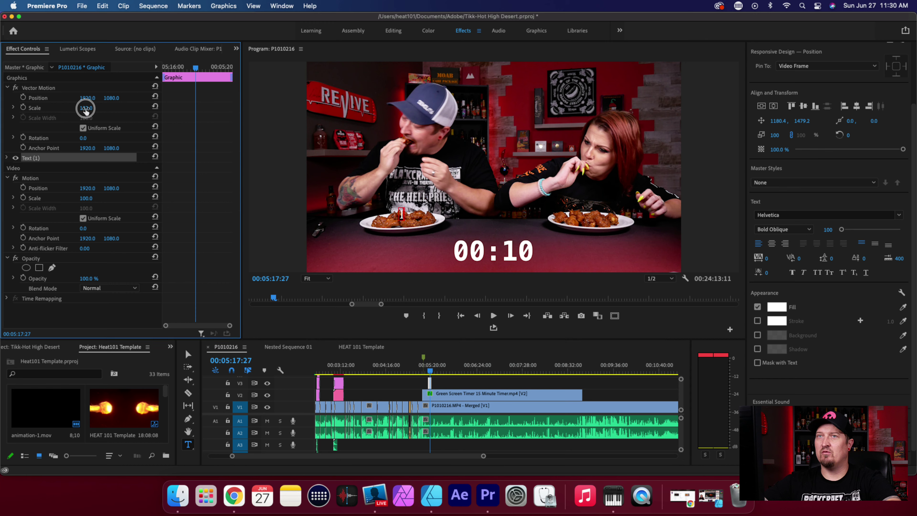
left_click(85, 108)
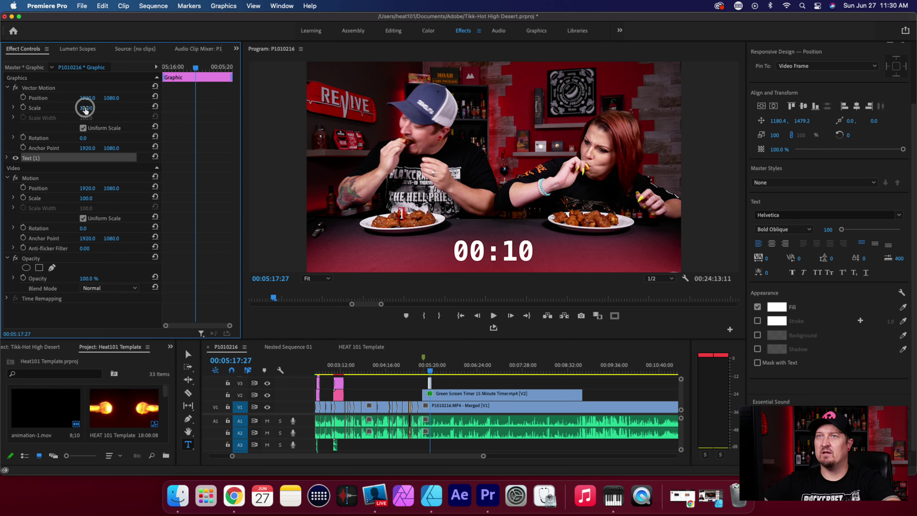
left_click_drag(86, 109, 112, 99)
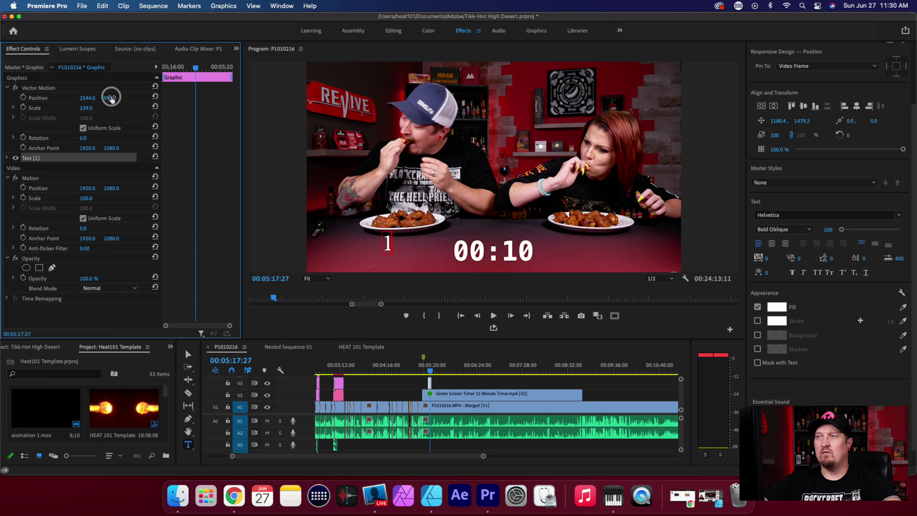
left_click_drag(112, 100, 111, 99)
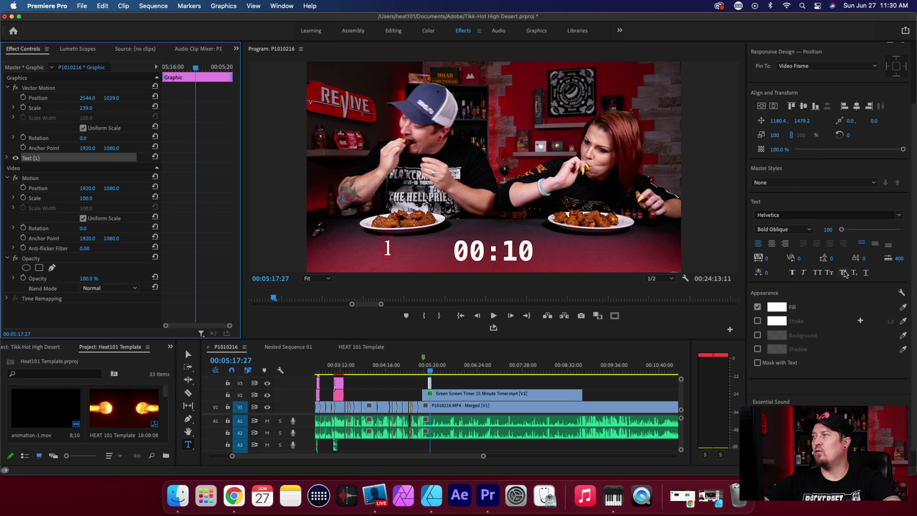
Step: Select the "1" character in the frame and set its font to Helvetica in the Bold style
left_click(390, 247)
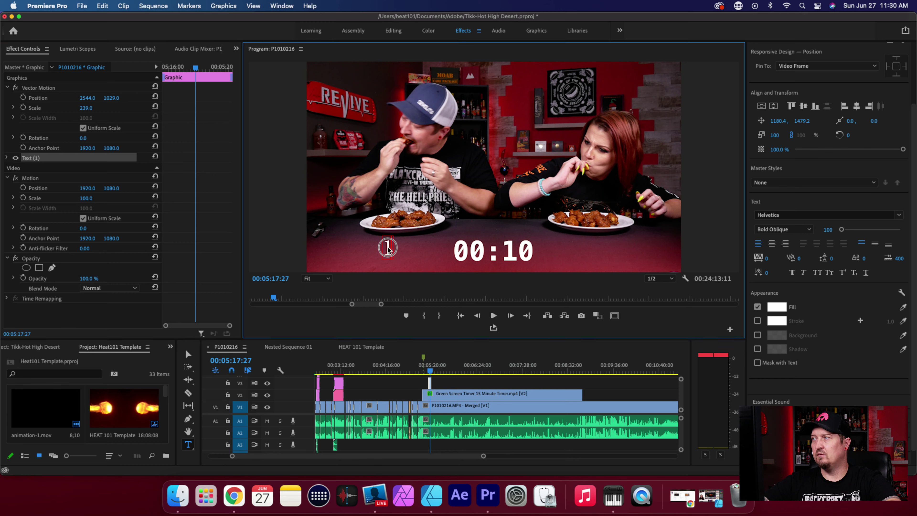
left_click_drag(388, 249, 392, 266)
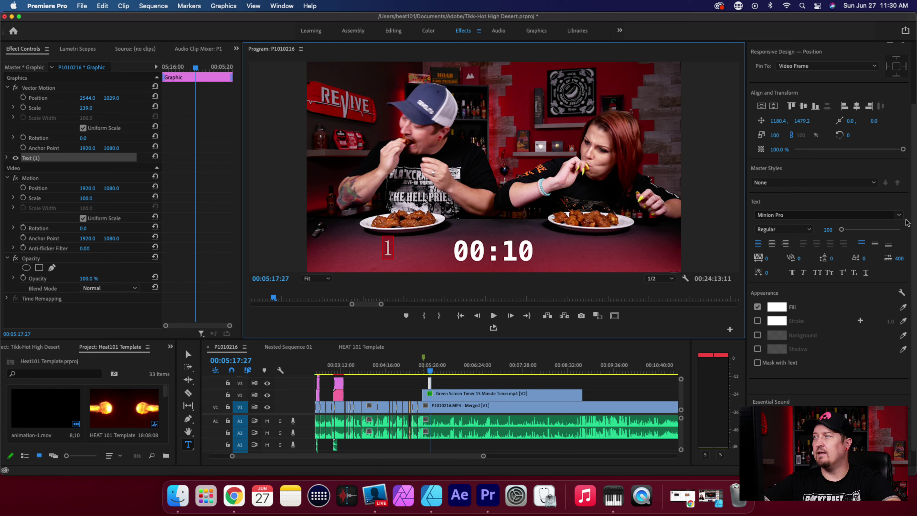
left_click(899, 215)
scroll(834, 294, "up", 3)
left_click(789, 241)
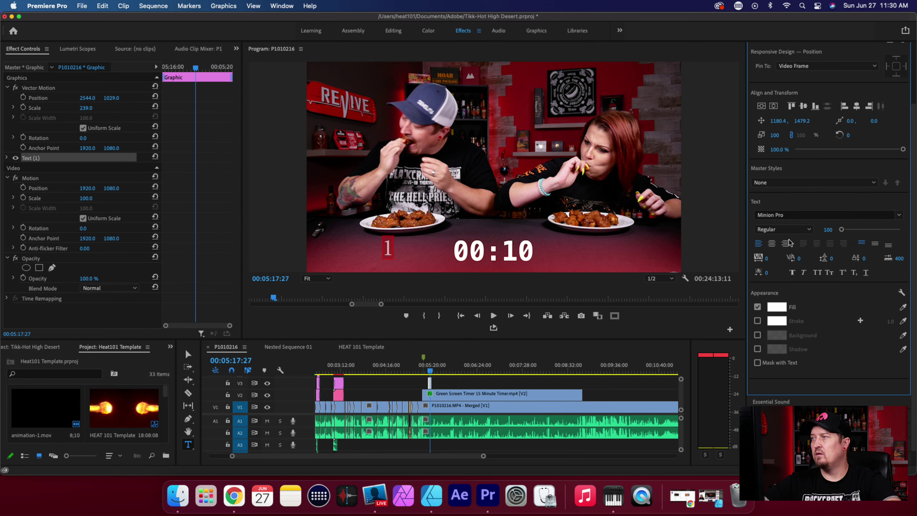
left_click(808, 231)
left_click(789, 292)
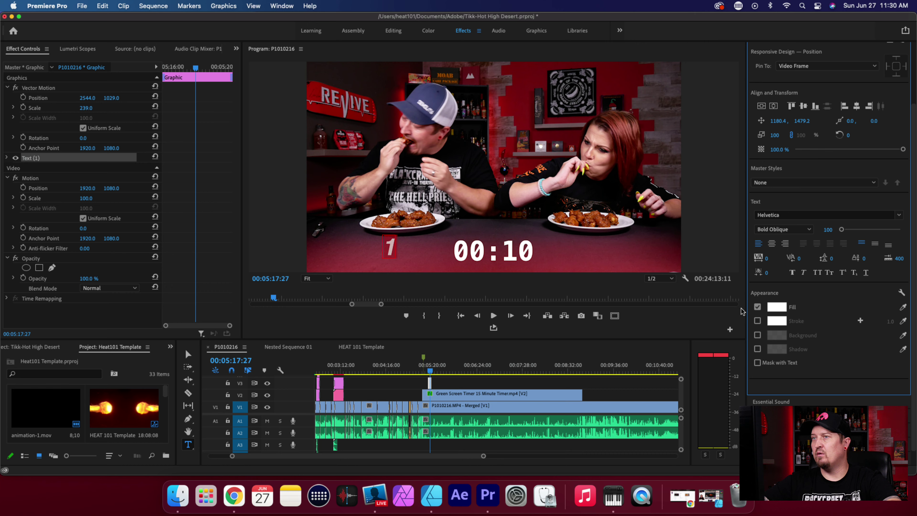
left_click(808, 229)
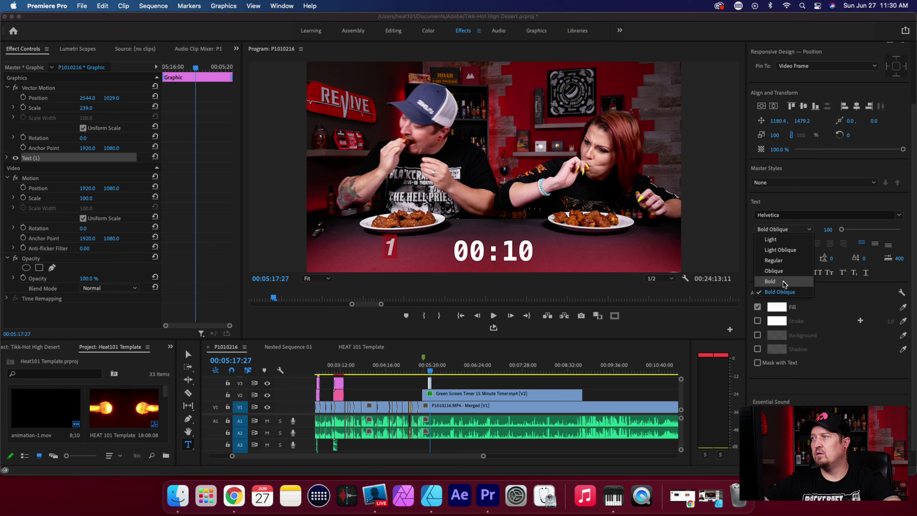
left_click(770, 281)
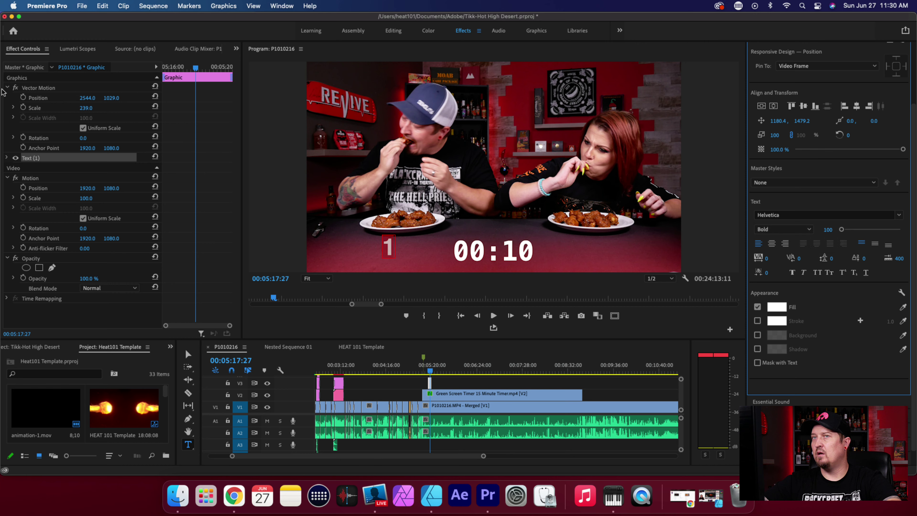
Step: Set the "1" graphic's vector motion scale to 277 and its position to 2761, 926, level with the timer
left_click(87, 109)
left_click_drag(86, 109, 88, 99)
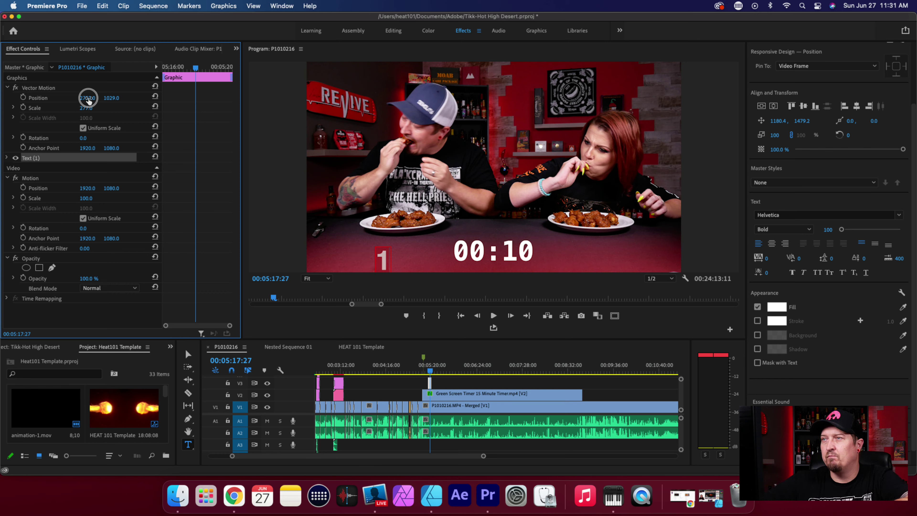
left_click_drag(104, 99, 107, 99)
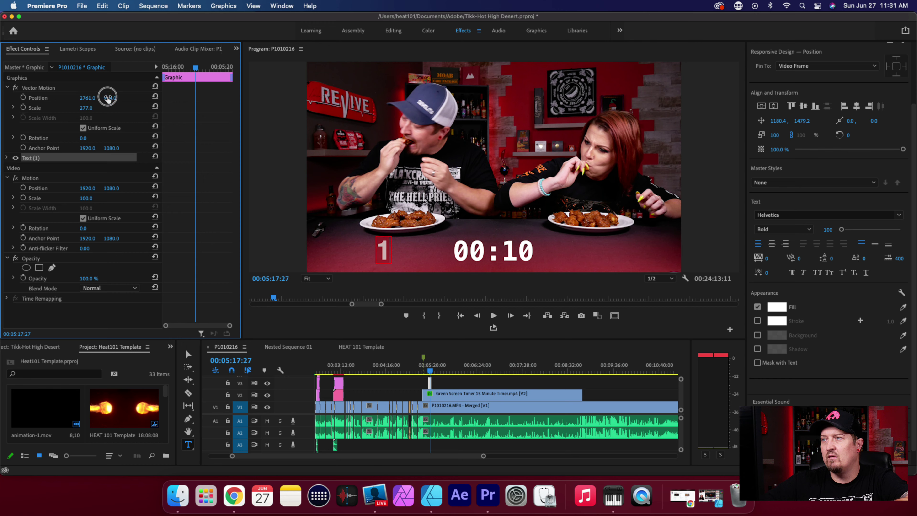
left_click_drag(108, 98, 108, 99)
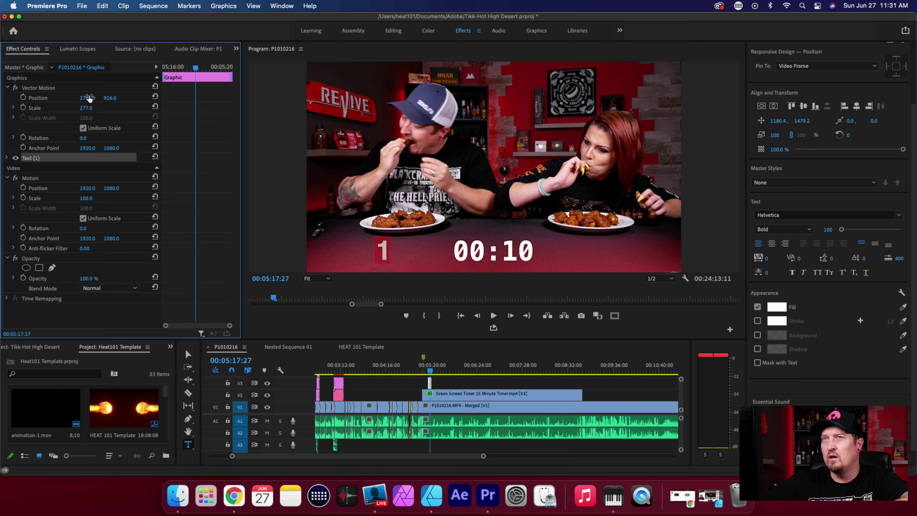
Step: Set the "1" graphic's vector motion position to 2795, 934 and show the safe margins over the frame
left_click_drag(88, 98, 113, 99)
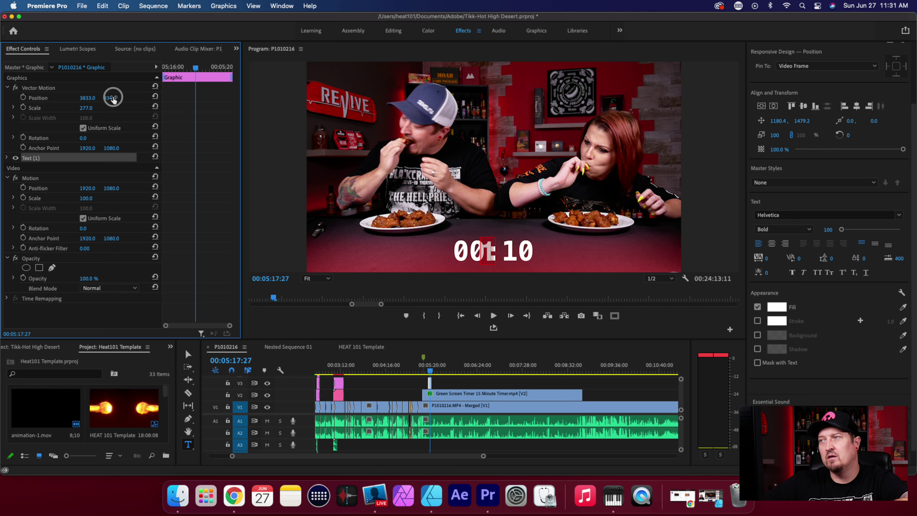
left_click_drag(113, 98, 86, 100)
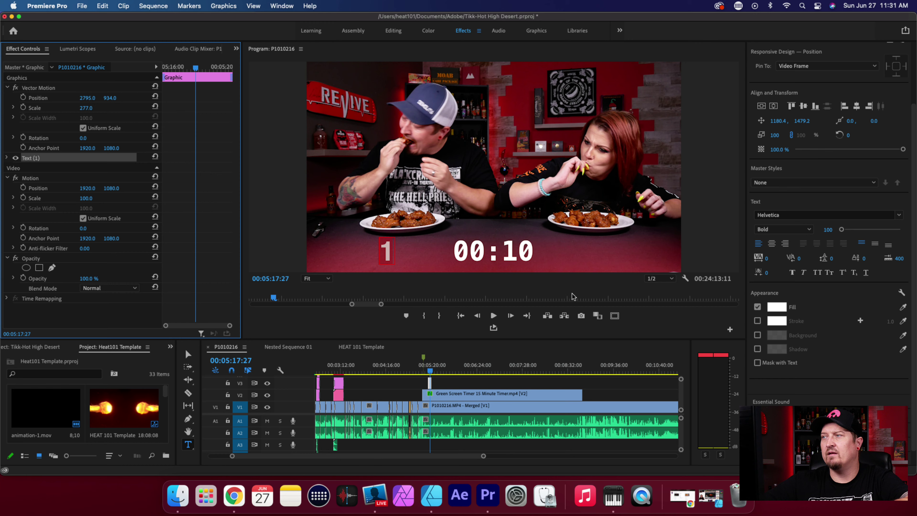
left_click(615, 316)
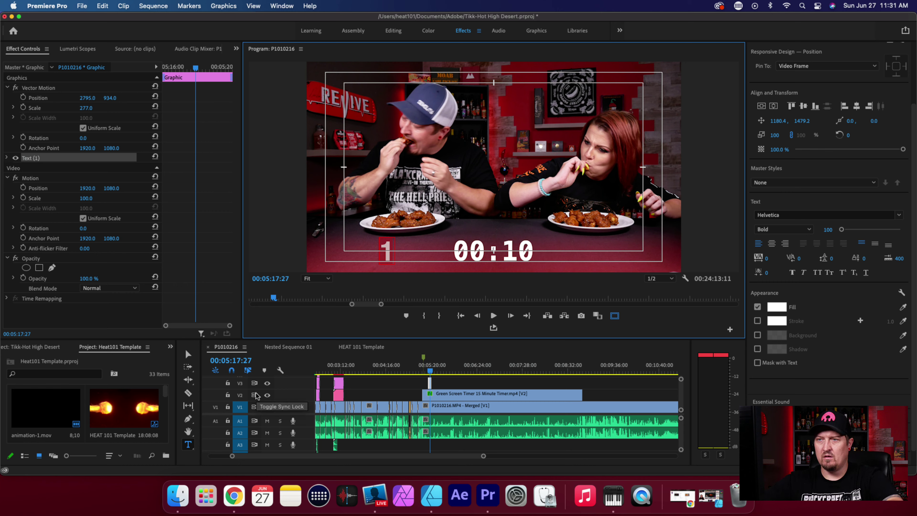
Step: Lock video tracks V1 and V2 so only the number graphics can be edited
left_click(228, 397)
left_click(227, 395)
left_click(228, 406)
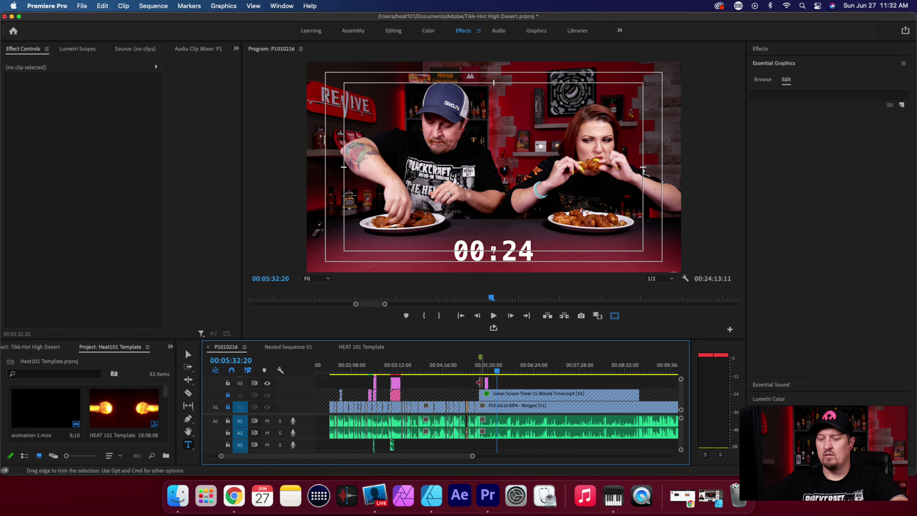
Step: Duplicate the "1" graphic on V3, placing the copy at about 00:05:28:00
key("v")
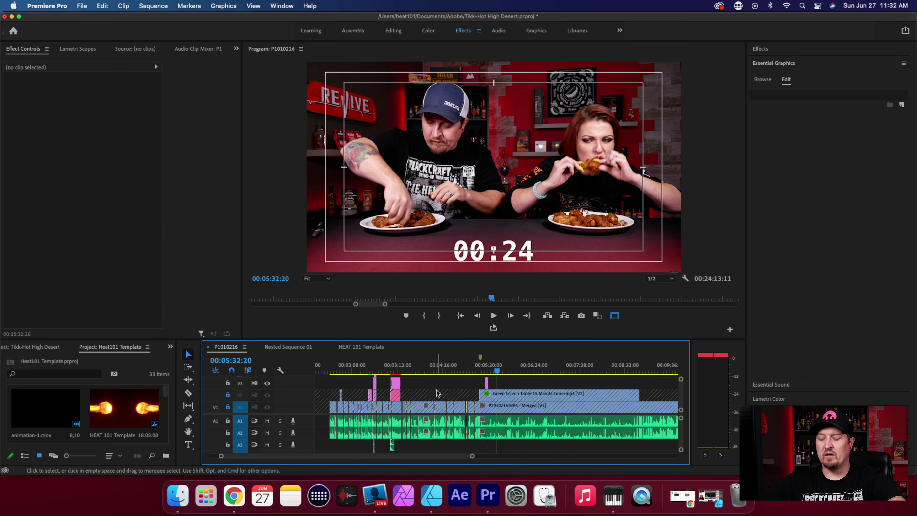
key("space")
key("space")
left_click_drag(486, 384, 495, 384)
left_click_drag(472, 456, 395, 461)
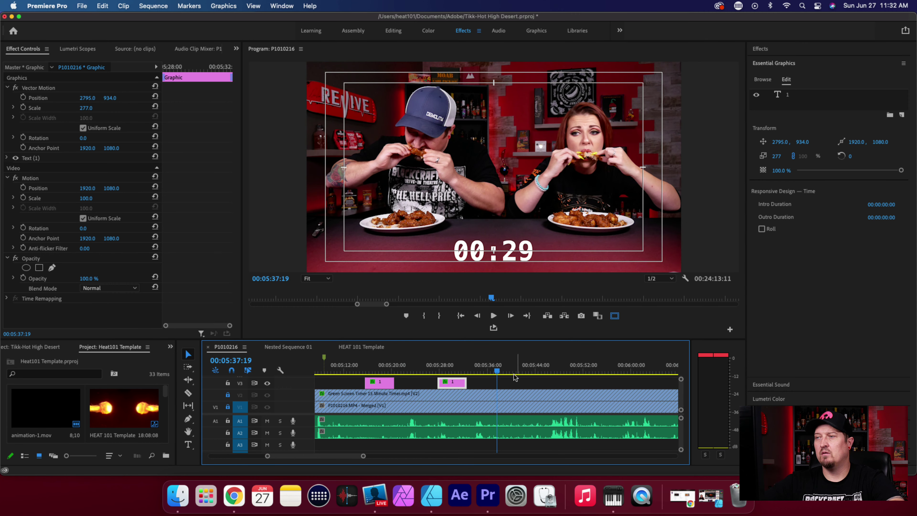
Step: Play back the first "1" graphic, then at 00:05:30:15 set the copy's vector motion position to 4921, 934
left_click_drag(496, 373, 346, 370)
key("space")
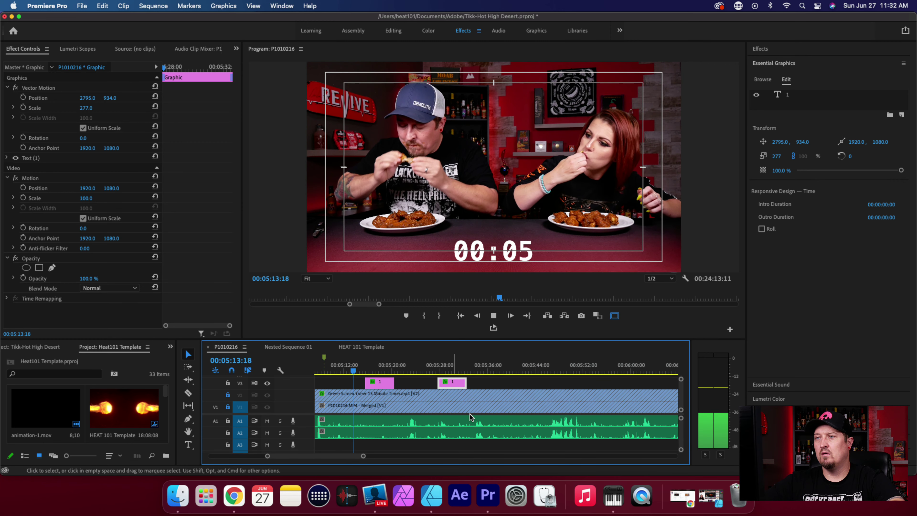
key("space")
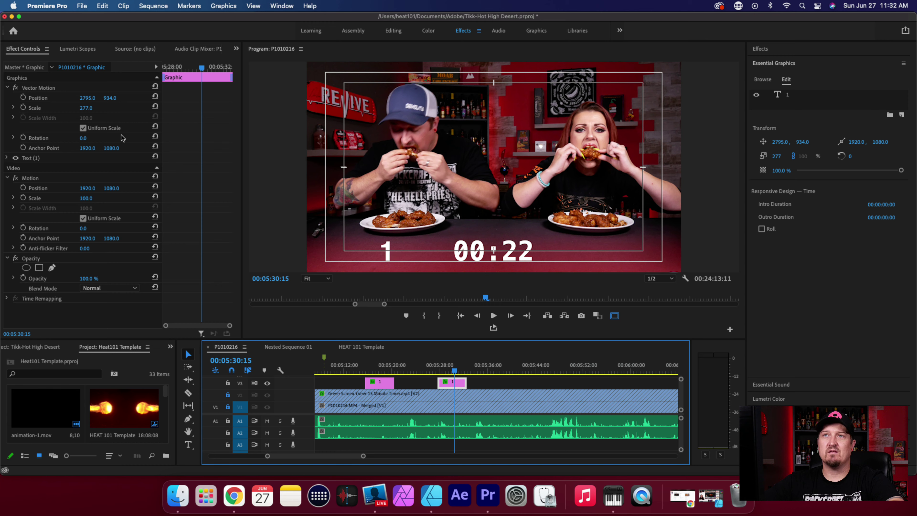
left_click(88, 98)
left_click_drag(88, 97, 87, 97)
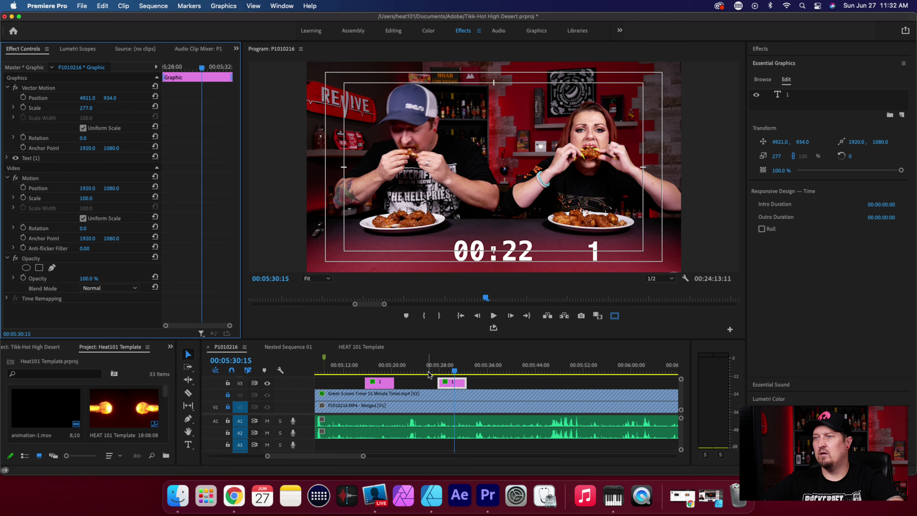
Step: Move the copied "1" graphic to V4 so it overlaps the first one, and place the playhead at 00:05:19:17
left_click(443, 385)
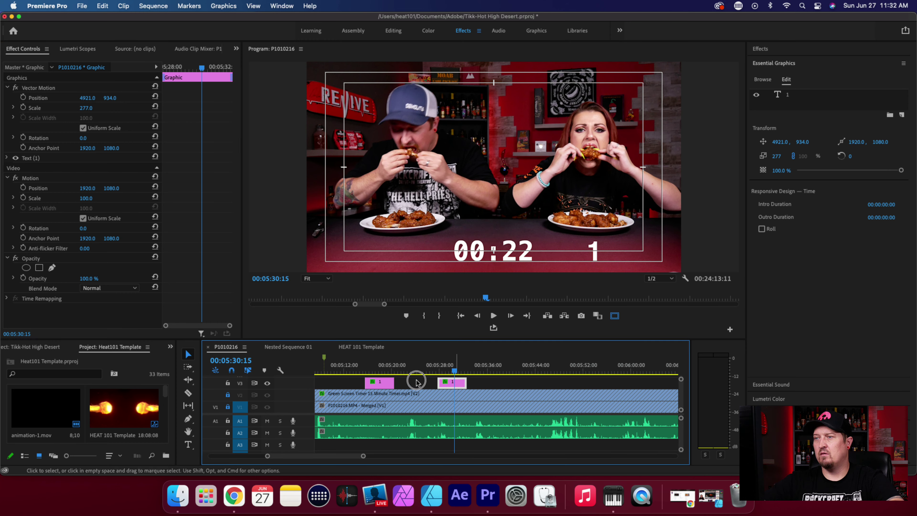
key("Delete")
left_click(389, 368)
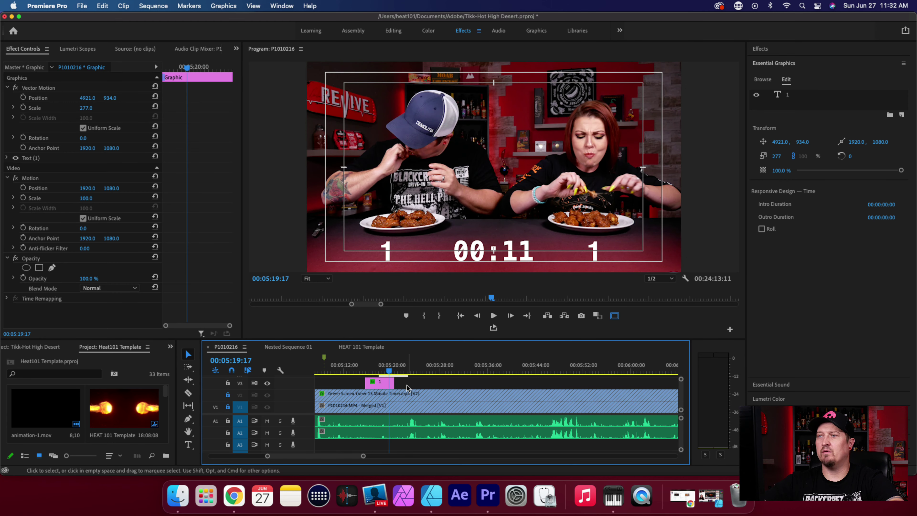
scroll(407, 387, "up", 2)
scroll(425, 402, "down", 1)
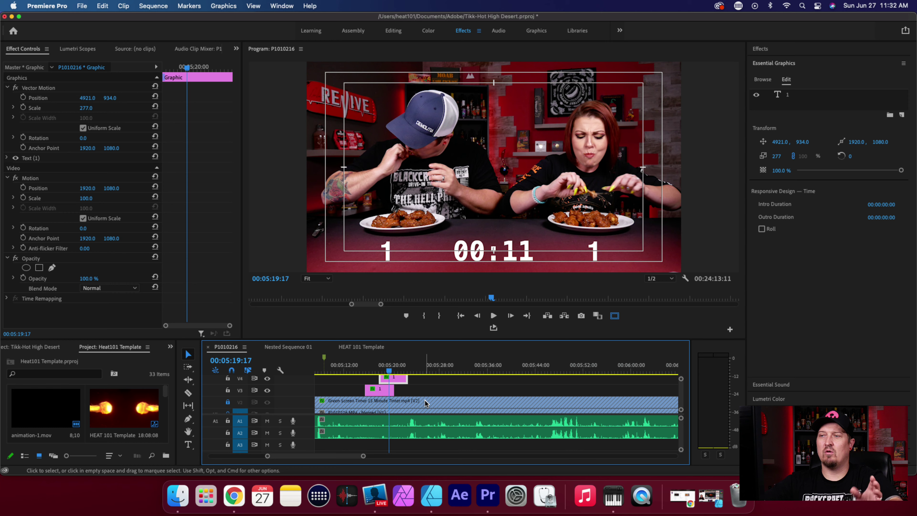
scroll(425, 399, "up", 1)
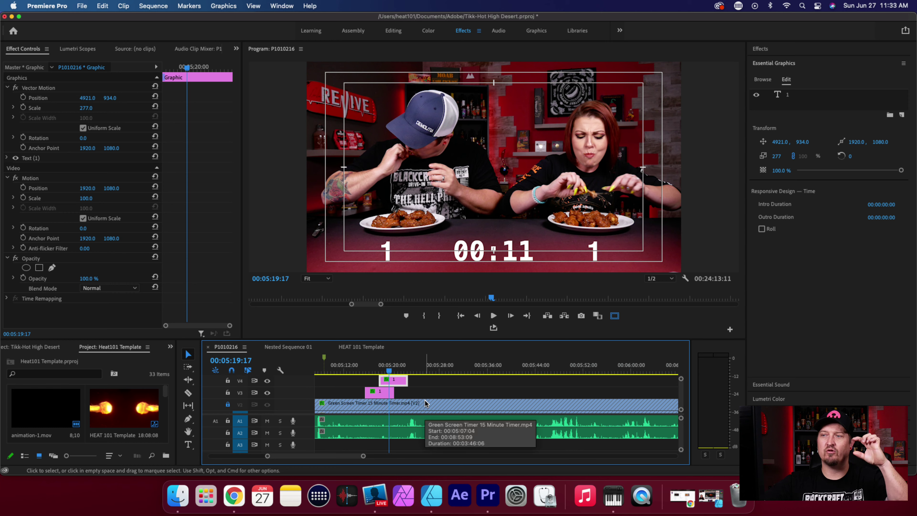
scroll(425, 400, "down", 1)
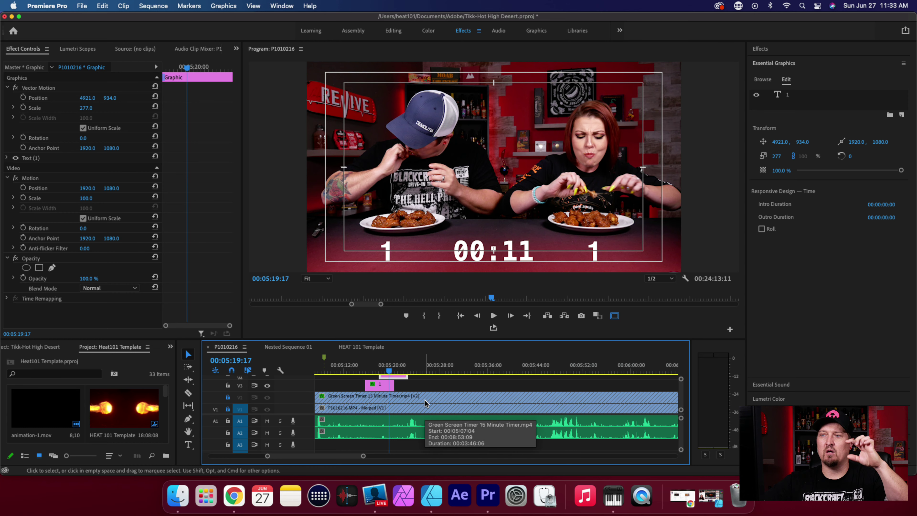
scroll(425, 399, "up", 1)
scroll(425, 400, "down", 1)
scroll(425, 399, "up", 2)
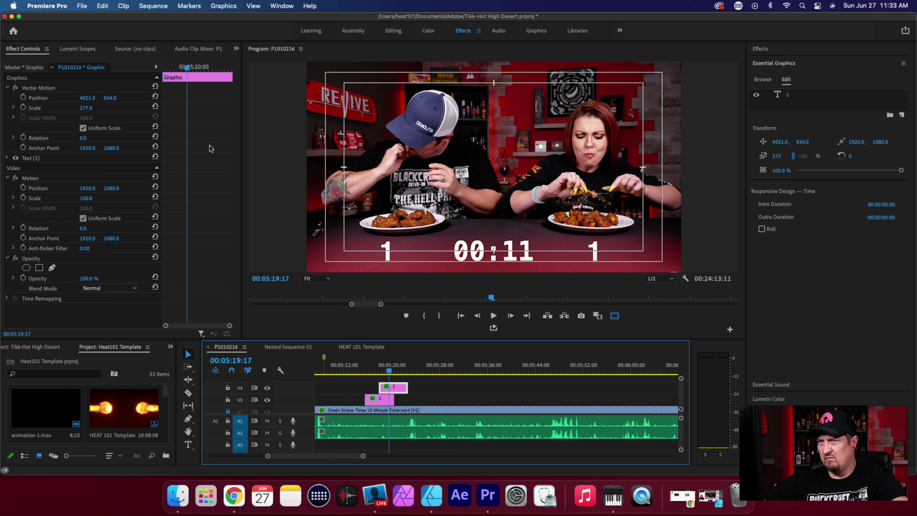
Step: Set the V4 "1" graphic's horizontal vector motion position to 4956
left_click_drag(83, 98, 86, 100)
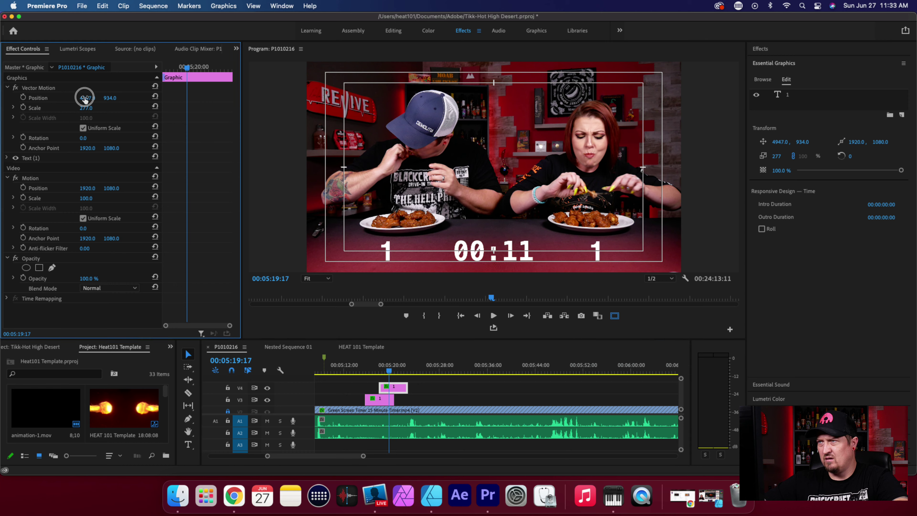
left_click_drag(85, 99, 84, 100)
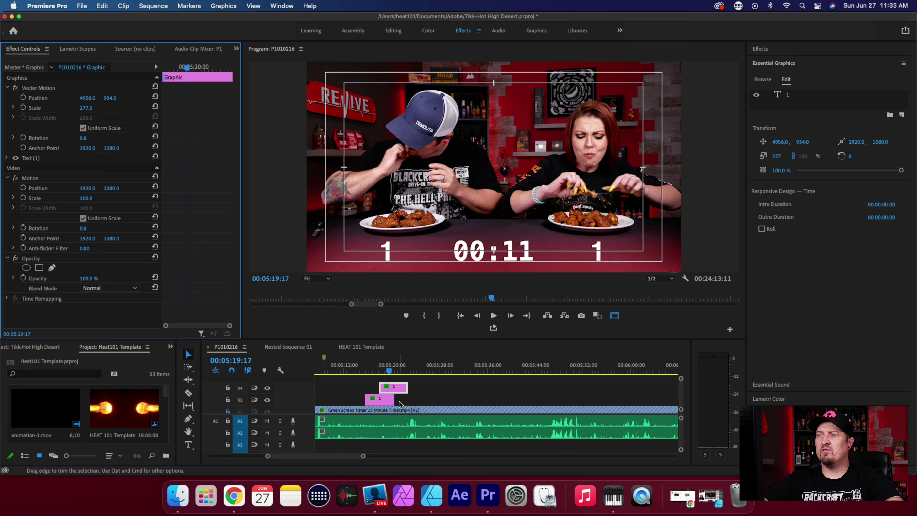
Step: Switch to the Graphics workspace and select the text of the V3 "1" graphic under the man
left_click(382, 401)
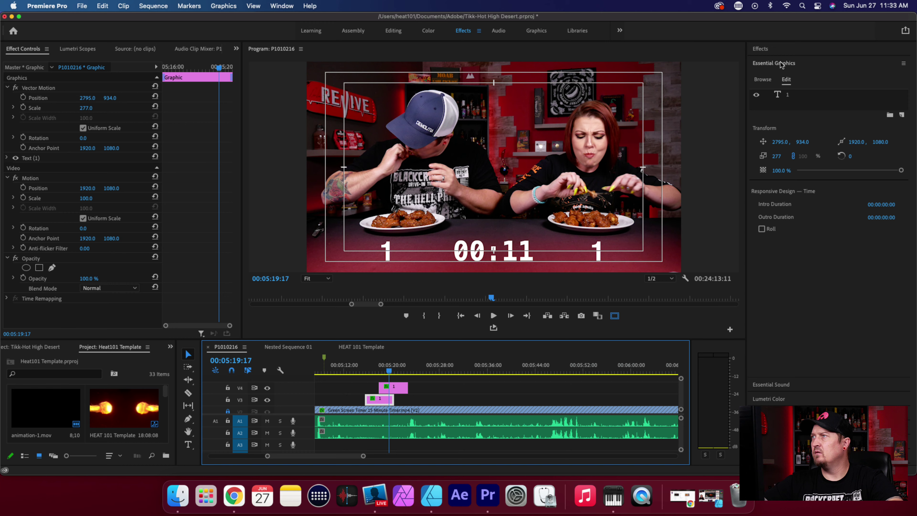
left_click(774, 50)
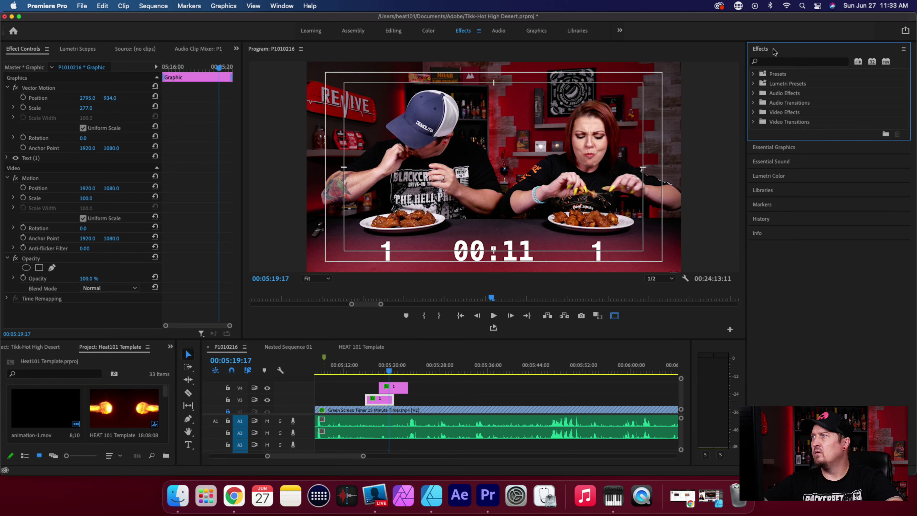
left_click(782, 148)
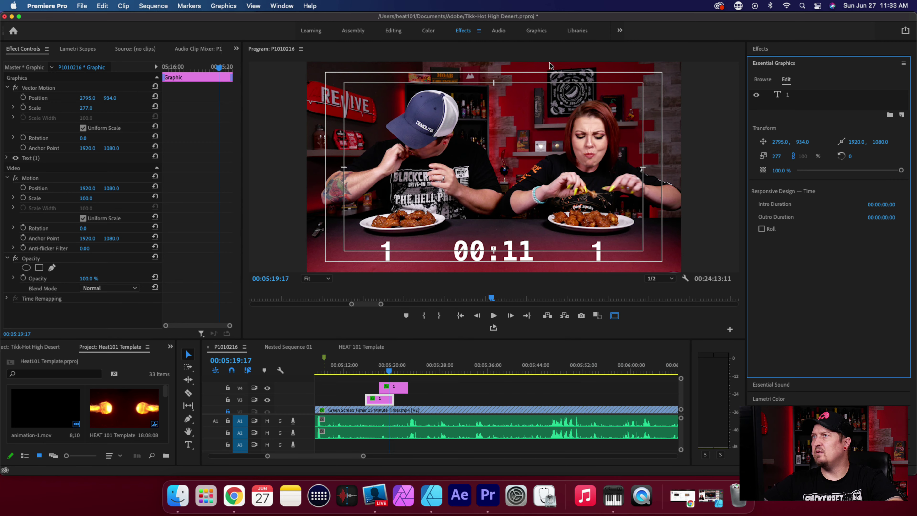
left_click(542, 32)
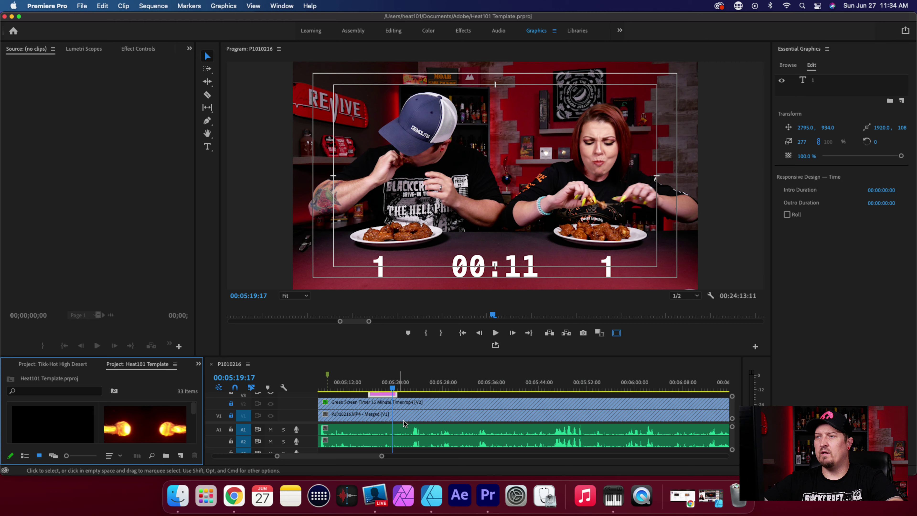
scroll(415, 404, "up", 3)
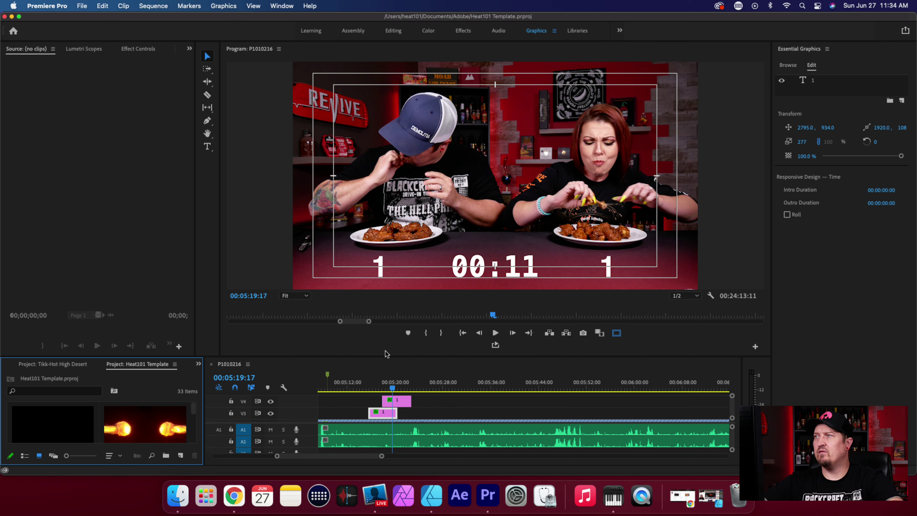
left_click(399, 401)
left_click(383, 273)
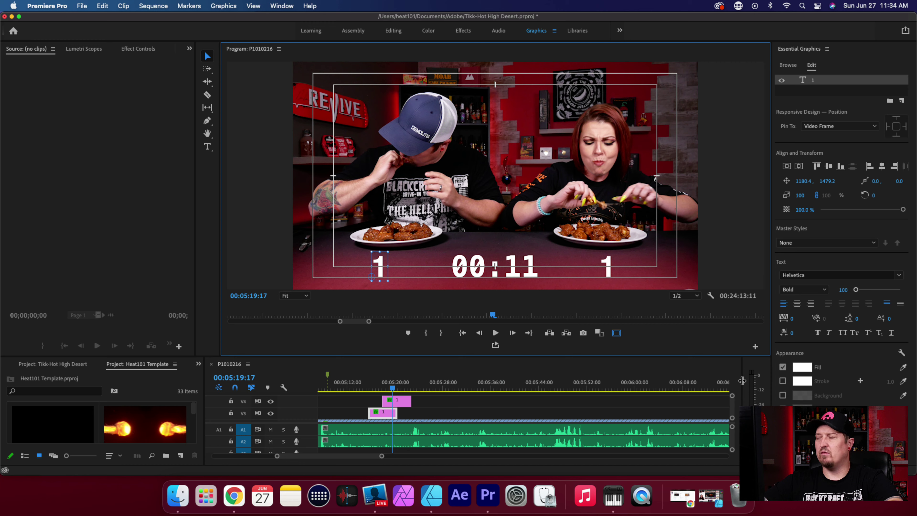
Step: Enable a shadow on the V3 "1" text with 100% opacity and a distance of 7.1
left_click(774, 399)
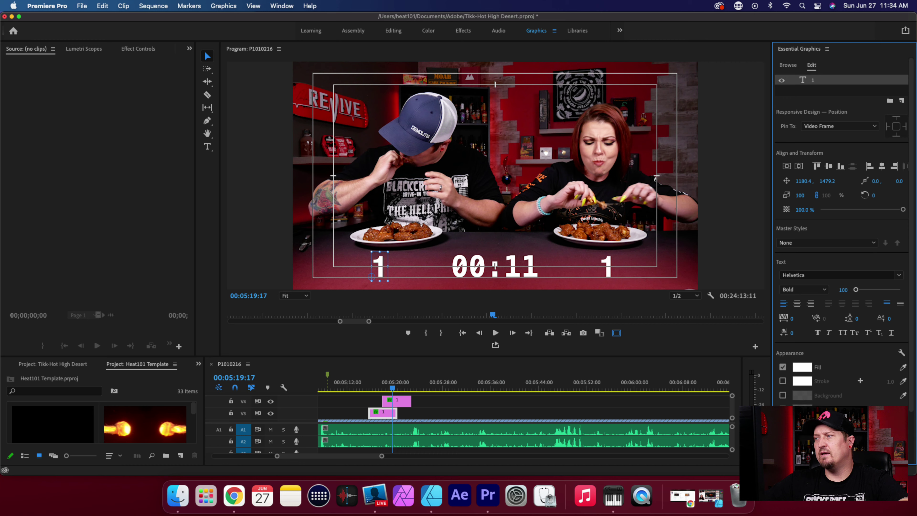
left_click(802, 396)
key("Escape")
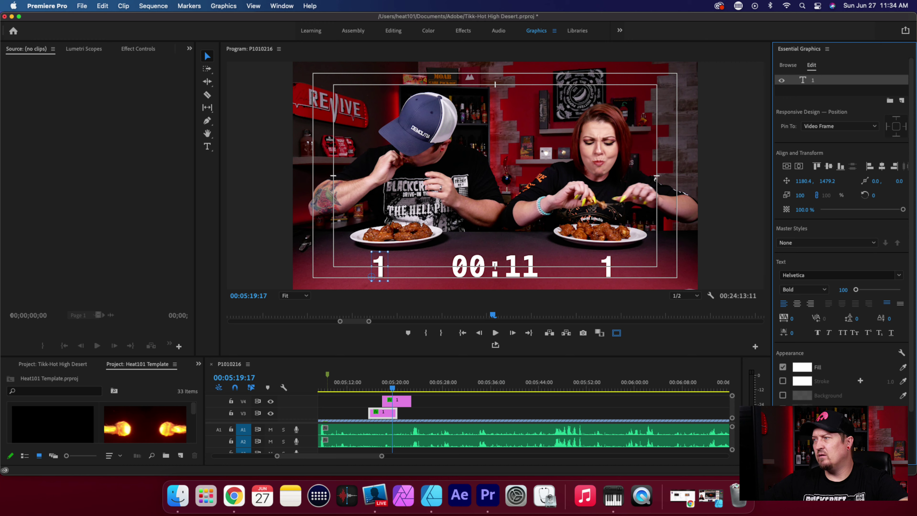
scroll(841, 246, "down", 3)
scroll(841, 246, "down", 1)
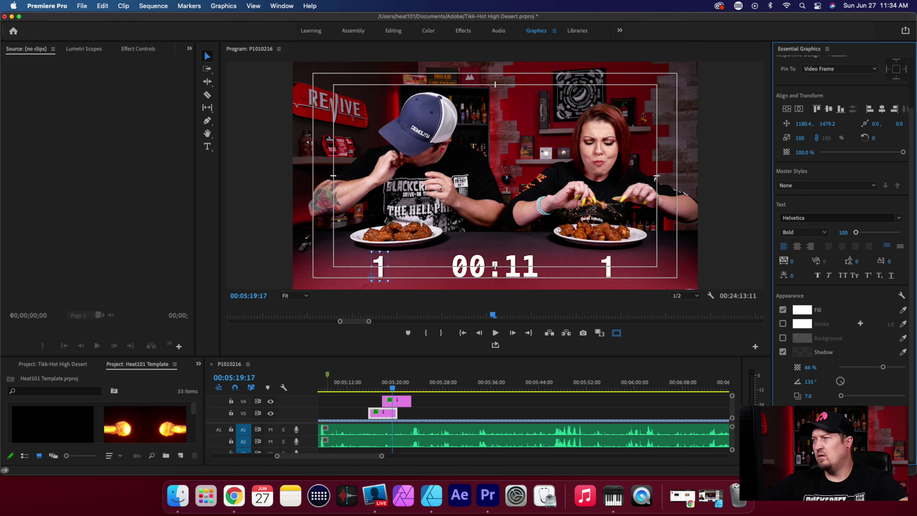
mouse_move(842, 396)
left_mouse_down()
mouse_move(854, 396)
mouse_move(846, 398)
left_mouse_up()
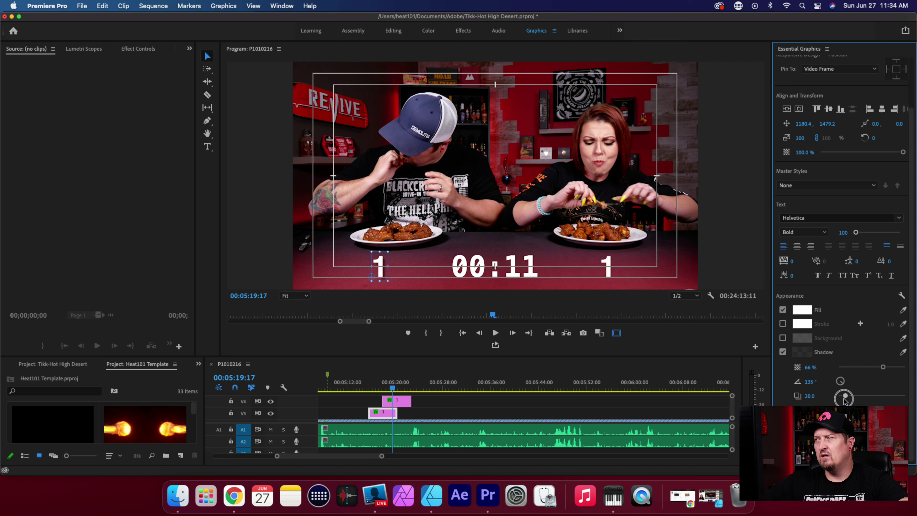
left_click_drag(883, 367, 910, 373)
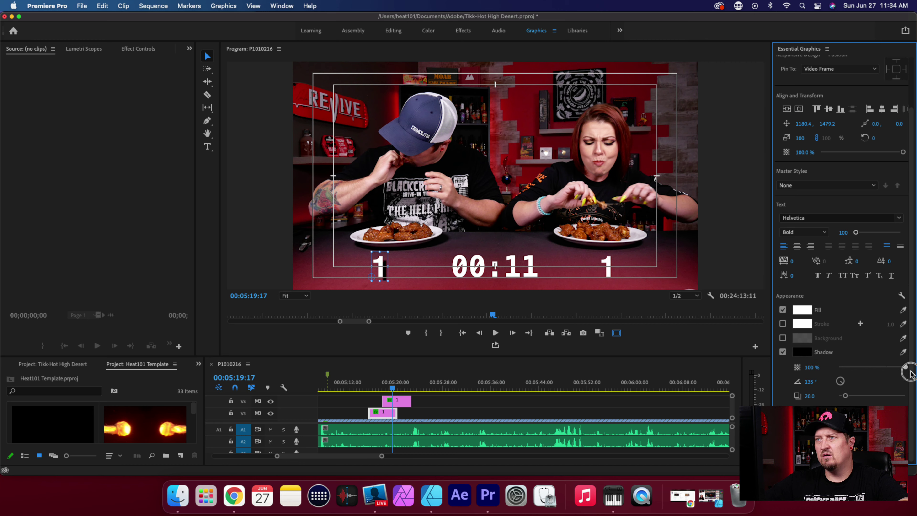
left_click_drag(846, 396, 840, 398)
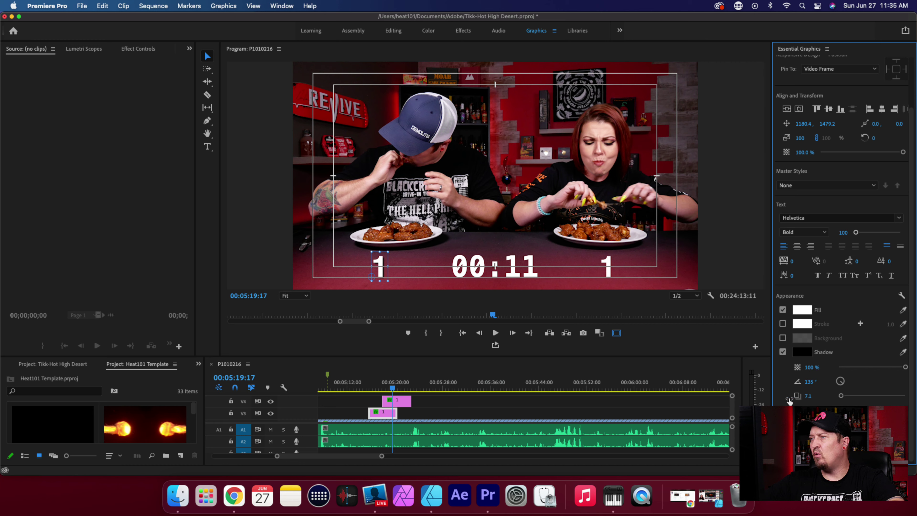
Step: Select the "1" text of the V4 graphic under the woman and enable a black shadow on it
left_click(407, 405)
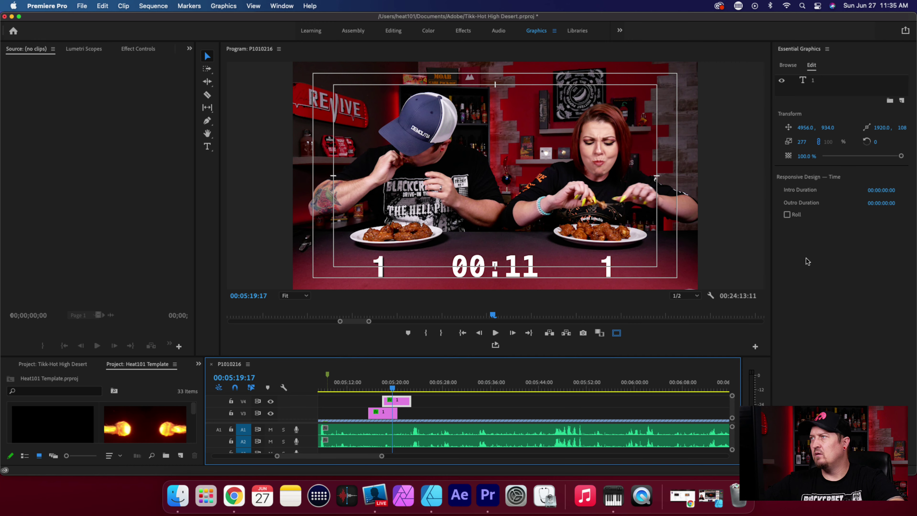
left_click(610, 265)
key("t")
left_click(614, 273)
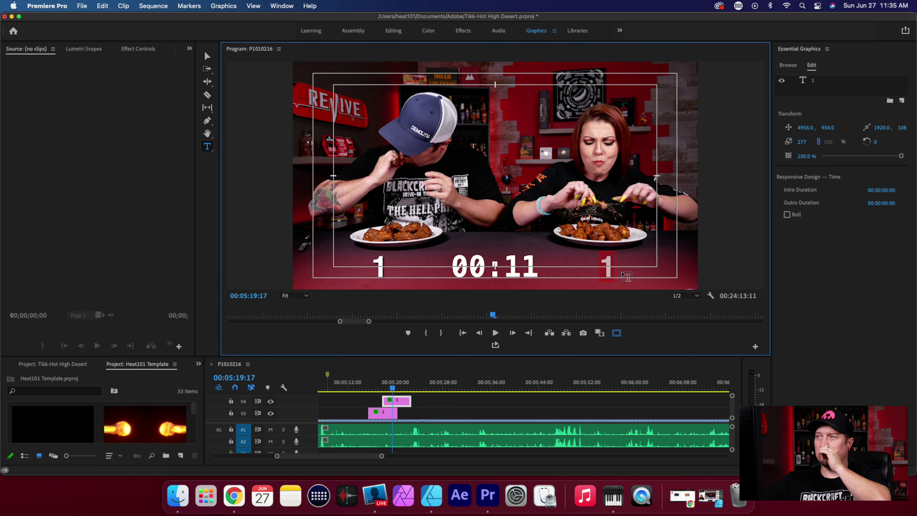
left_click(613, 272)
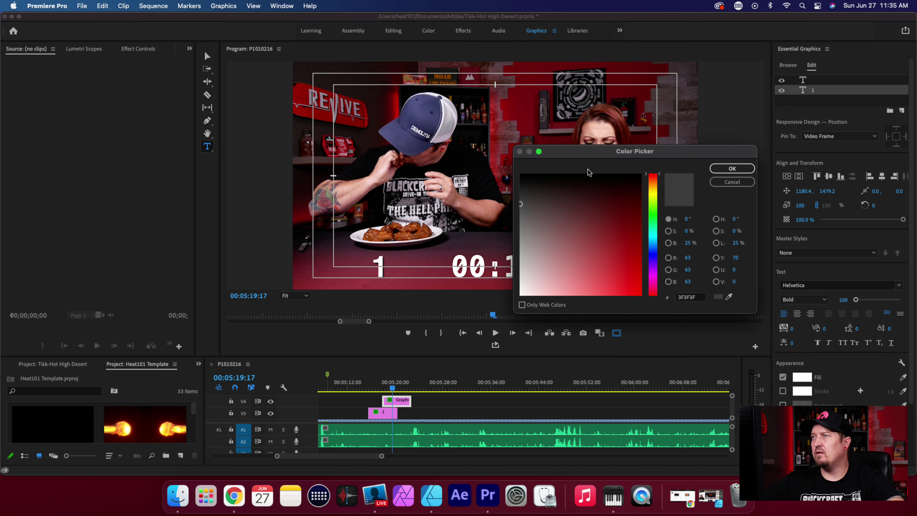
left_click(732, 168)
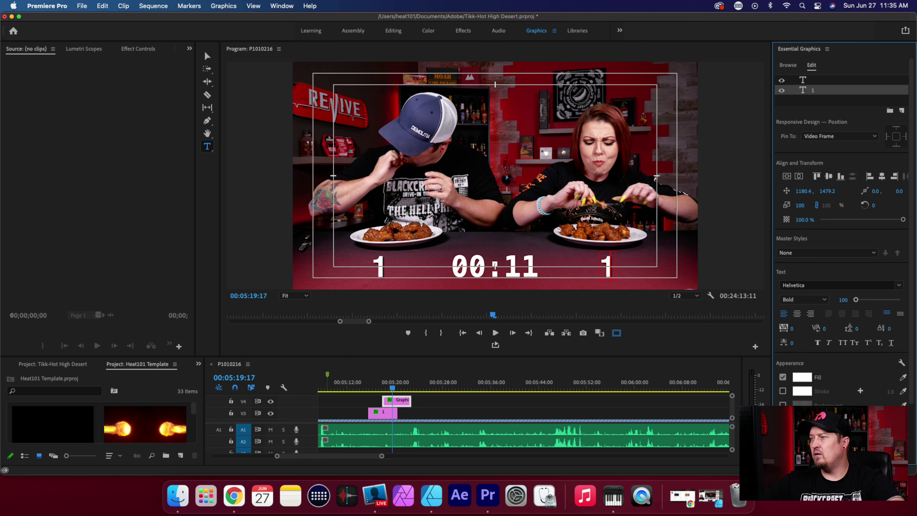
scroll(844, 242, "down", 2)
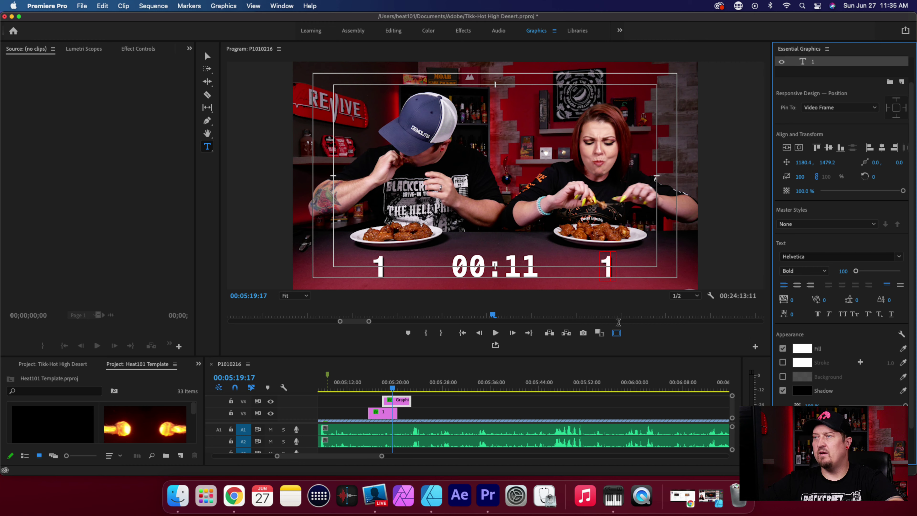
left_click(207, 56)
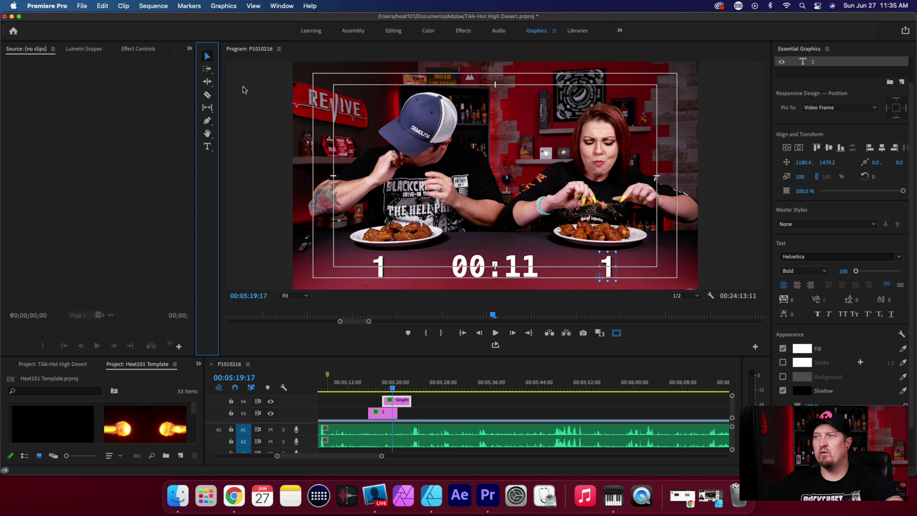
Step: Play through and step frame by frame to the woman's first finished wing, and start the V4 "1" graphic there at 00:05:26:01
left_click_drag(392, 391, 382, 392)
key("space")
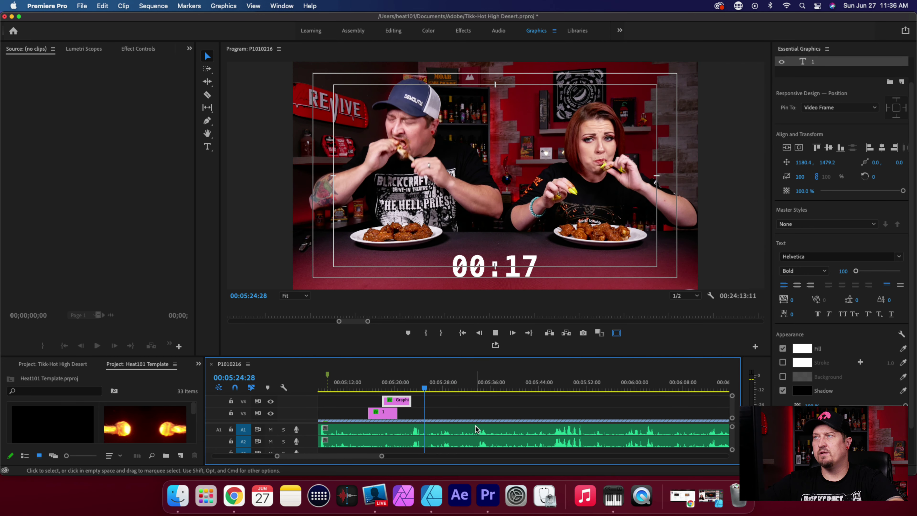
key("space")
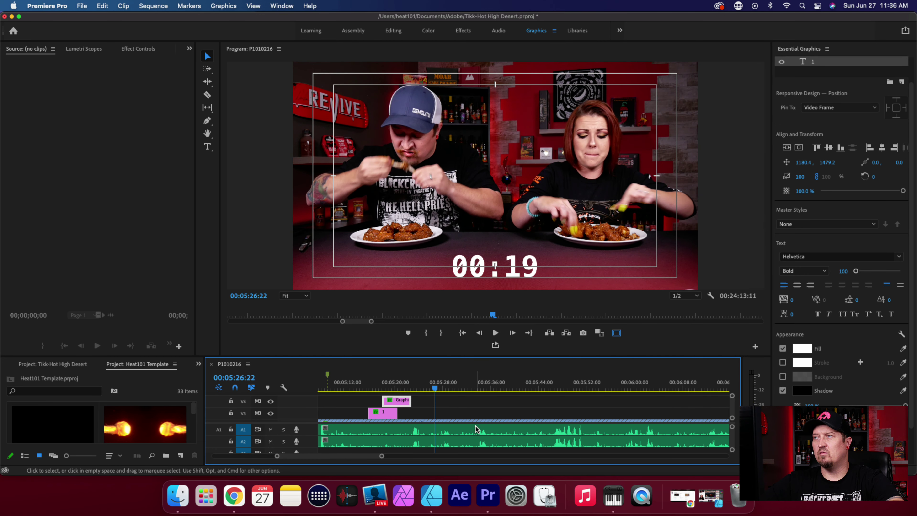
key("Left")
key("Left")
key("Left")
key("Left")
key("Left")
key("Left")
key("Left")
key("Left")
key("Left")
key("Left")
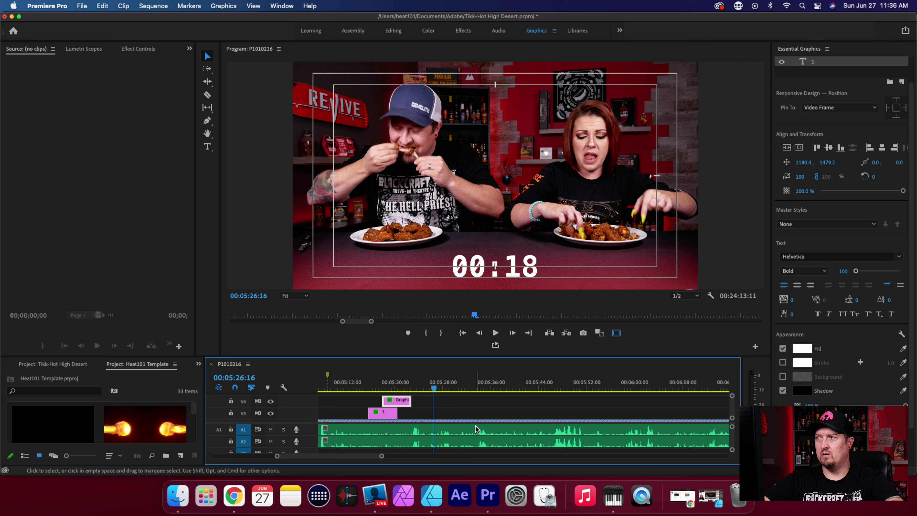
key("Left")
key("Left")
key("Left")
key("Left")
key("Left")
key("Left")
key("Left")
key("Left")
key("Left")
key("Left")
key("Left")
key("Left")
key("Left")
key("Left")
key("Left")
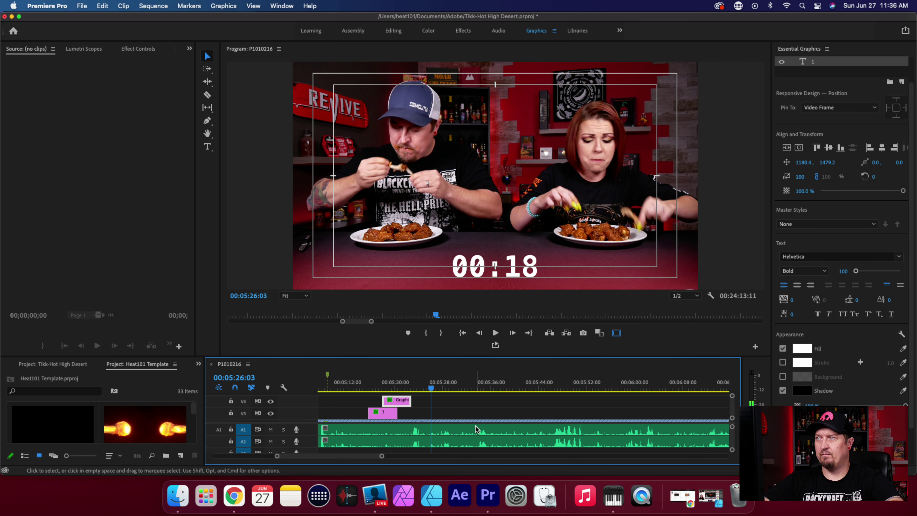
key("Right")
key("Right")
key("Right")
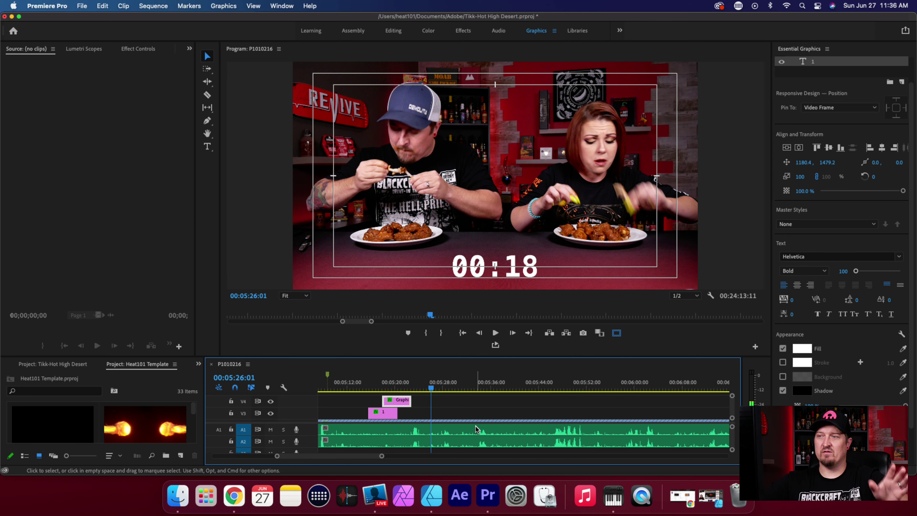
left_click_drag(387, 401, 447, 403)
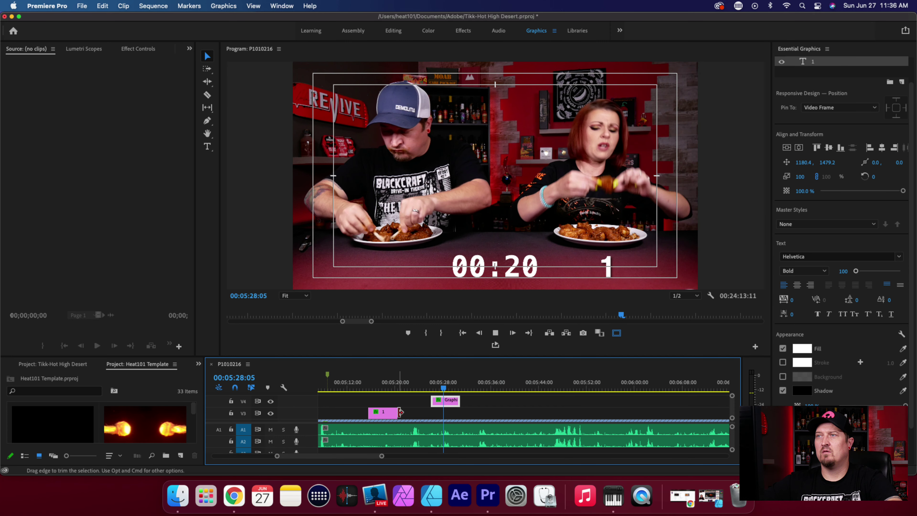
Step: Locate the frame where the man finishes his second wing and extend the V3 "1" graphic to end there at 00:05:27:28
key("space")
key("Left")
key("Left")
key("Left")
key("Left")
key("Left")
key("Left")
key("Left")
key("Left")
key("Left")
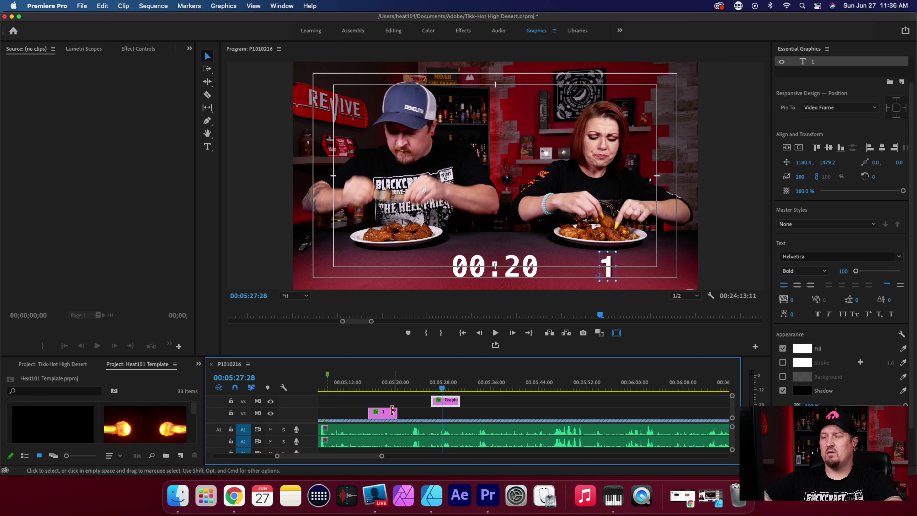
left_click_drag(400, 412, 441, 415)
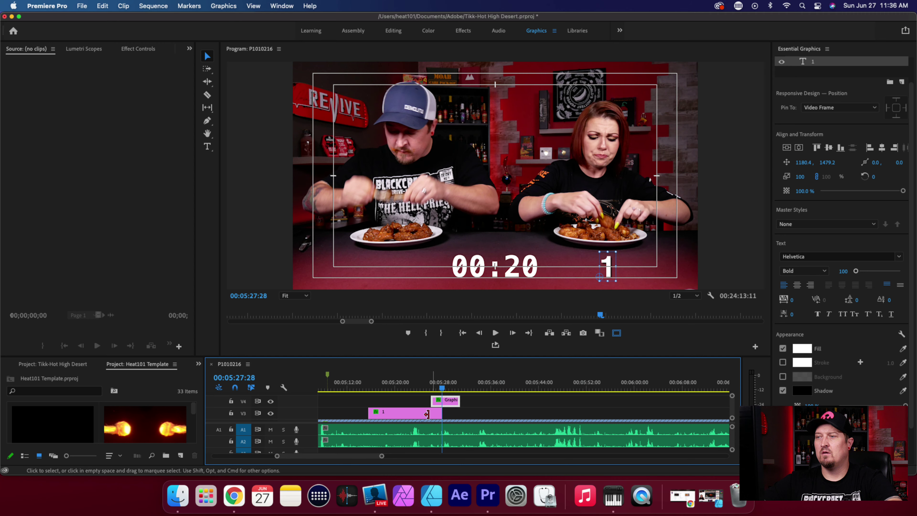
Step: Duplicate the V3 "1" graphic and place the copy directly after the original on V3
right_click(428, 414)
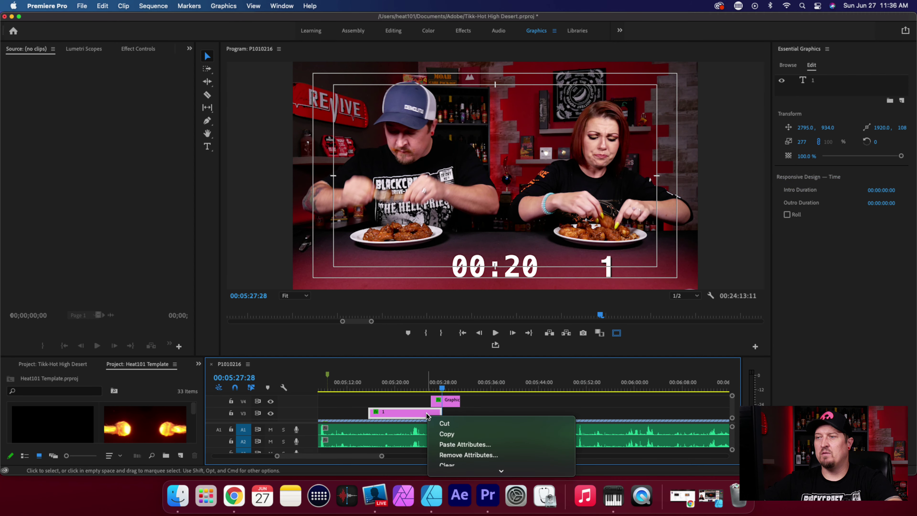
left_click(447, 434)
left_click(467, 385)
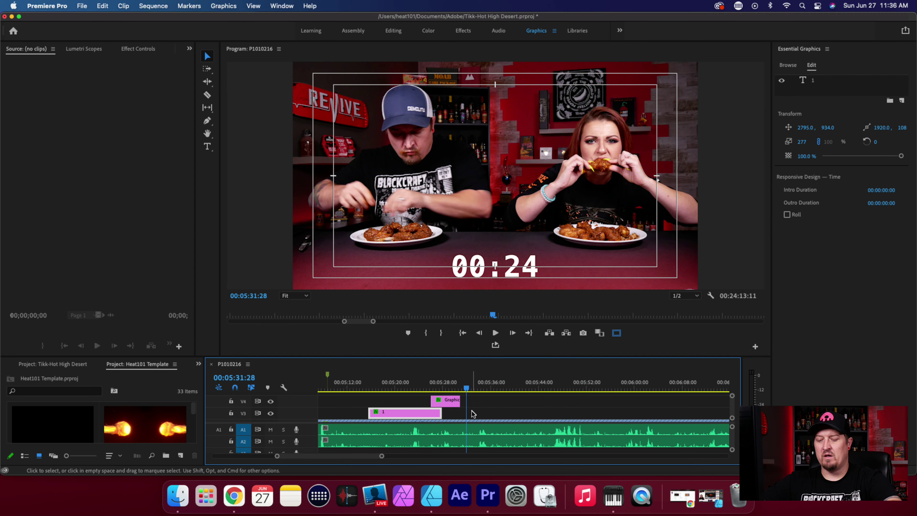
key("super+v")
left_click_drag(473, 413, 449, 413)
Step: Change the text of the copied V3 graphic under the man to "2"
left_click(477, 385)
double_click(379, 269)
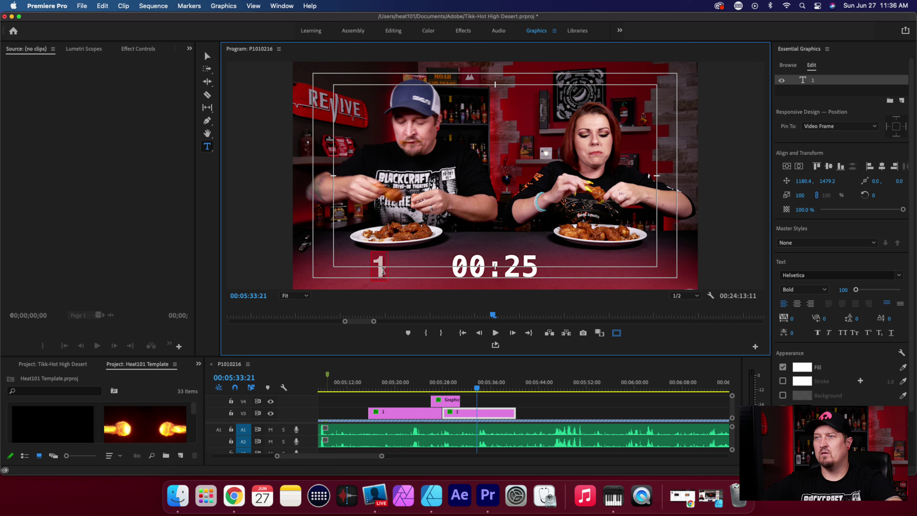
key("BackSpace")
type("2")
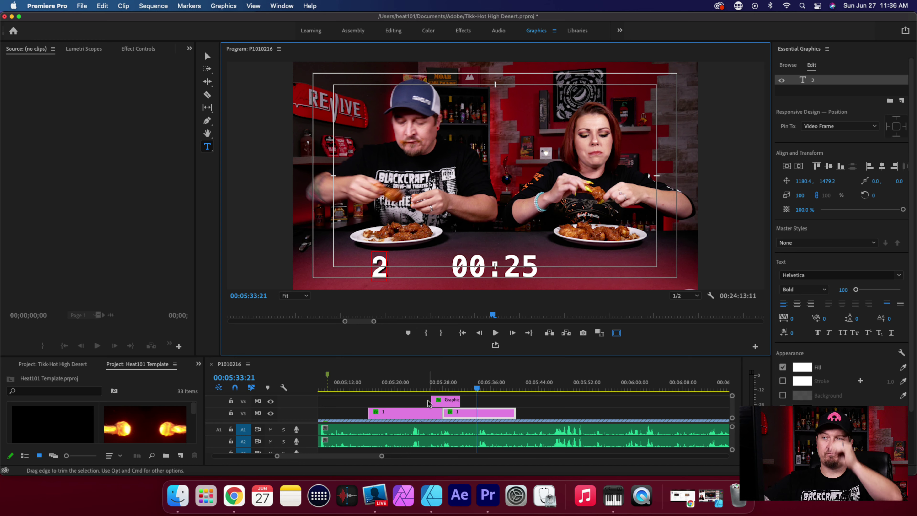
Step: Play back the section from the first V3 graphic to past the start of the "2" to check the counter timing
left_click(425, 384)
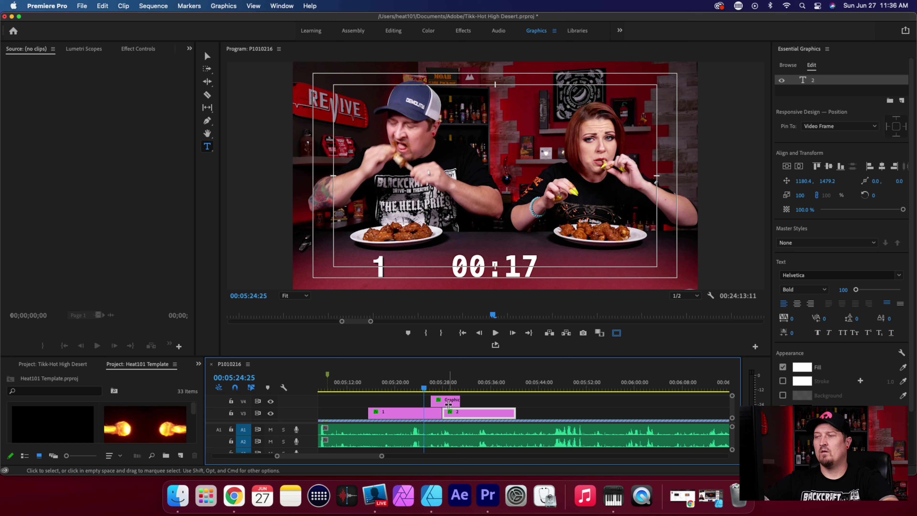
left_click(364, 385)
key("space")
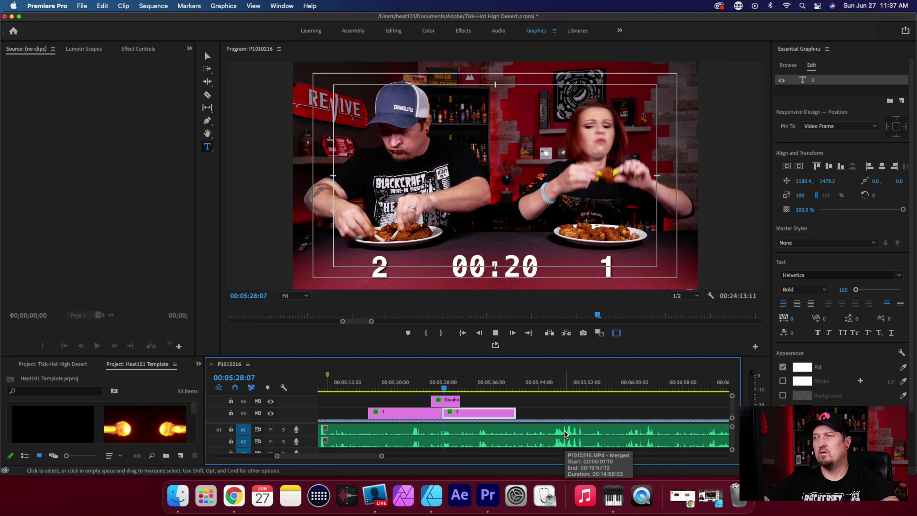
key("space")
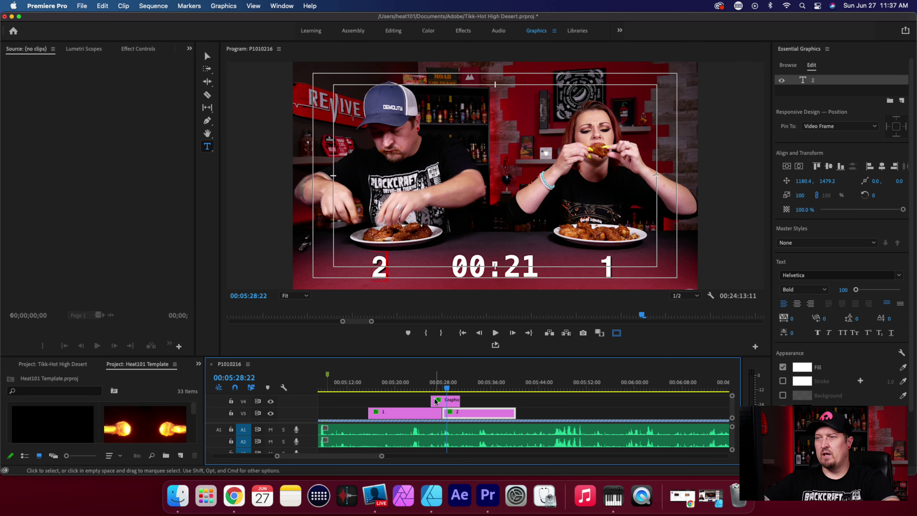
Step: Switch to the Effects workspace and adjust the horizontal vector motion position of the V3 "1" graphic
left_click(416, 413)
left_click(464, 30)
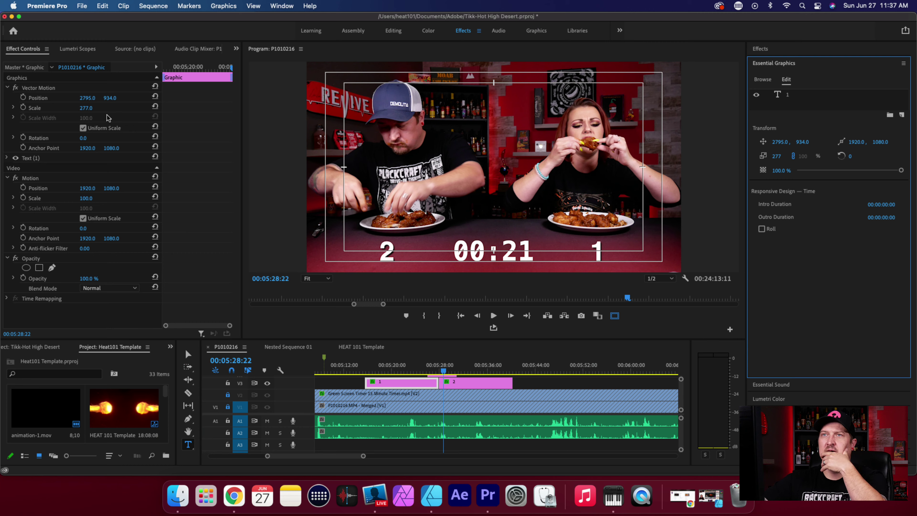
left_click_drag(83, 107, 83, 108)
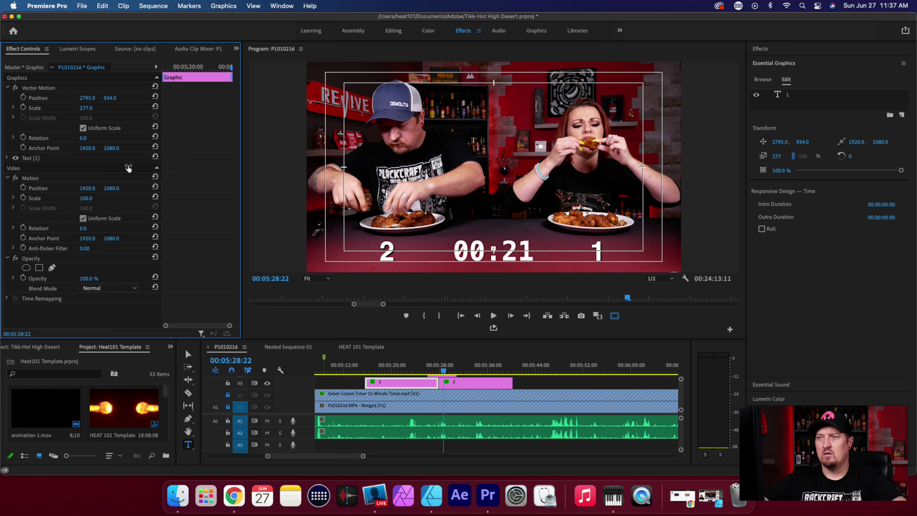
left_click(385, 382)
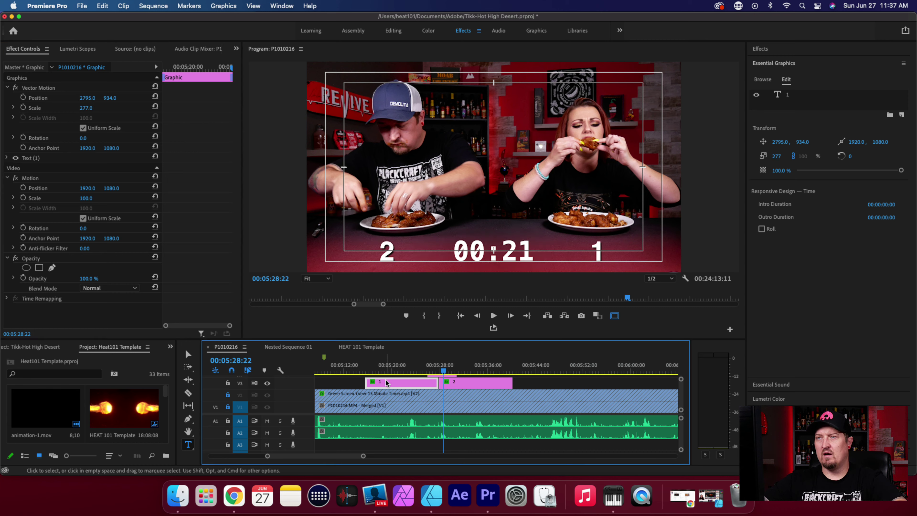
left_click(397, 369)
left_click_drag(85, 98, 86, 100)
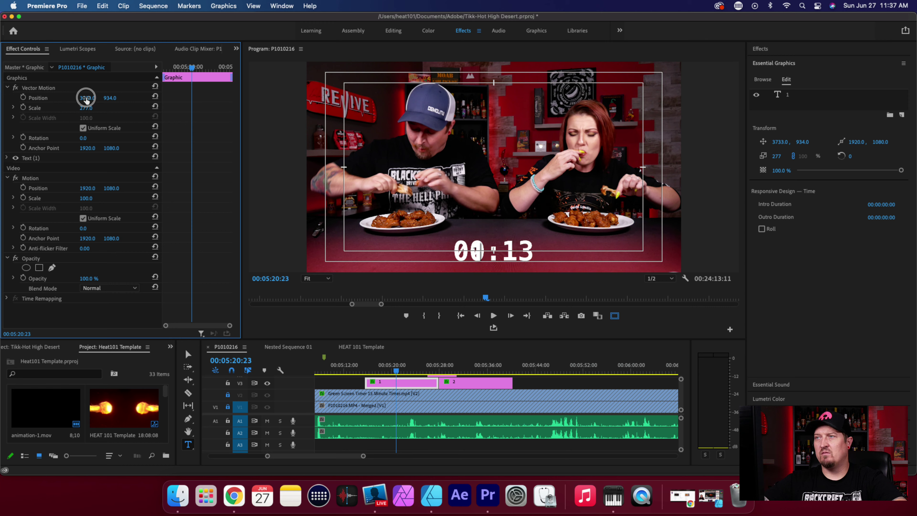
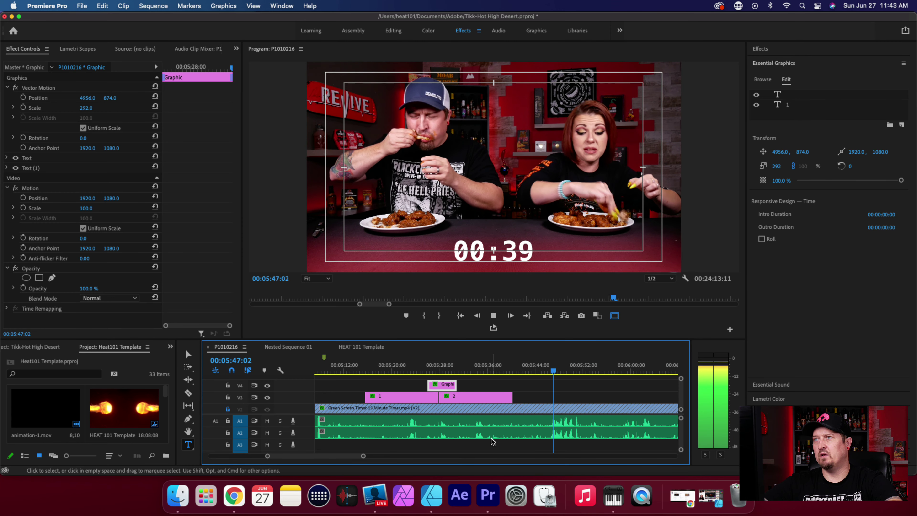
Step: Find where the woman finishes her second wing and place a copy of the V4 "1" graphic there on V4, starting at 00:05:46:27
key("space")
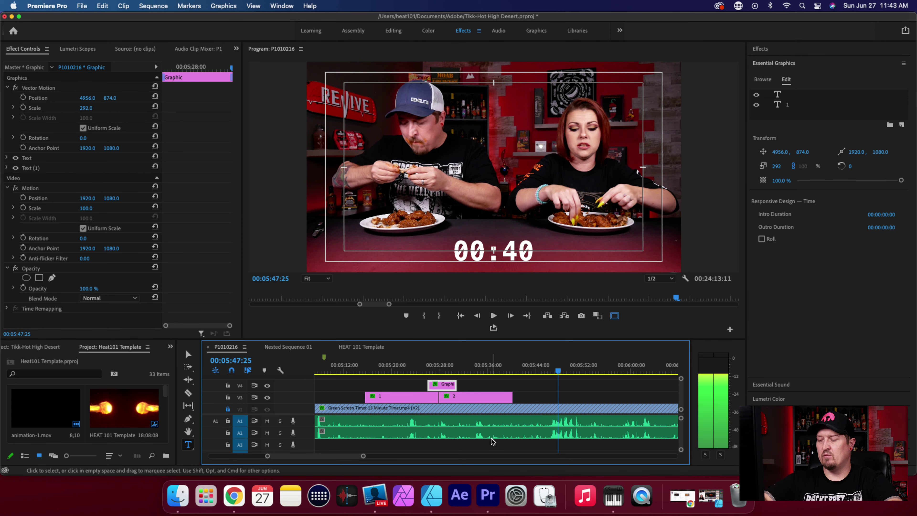
key("j")
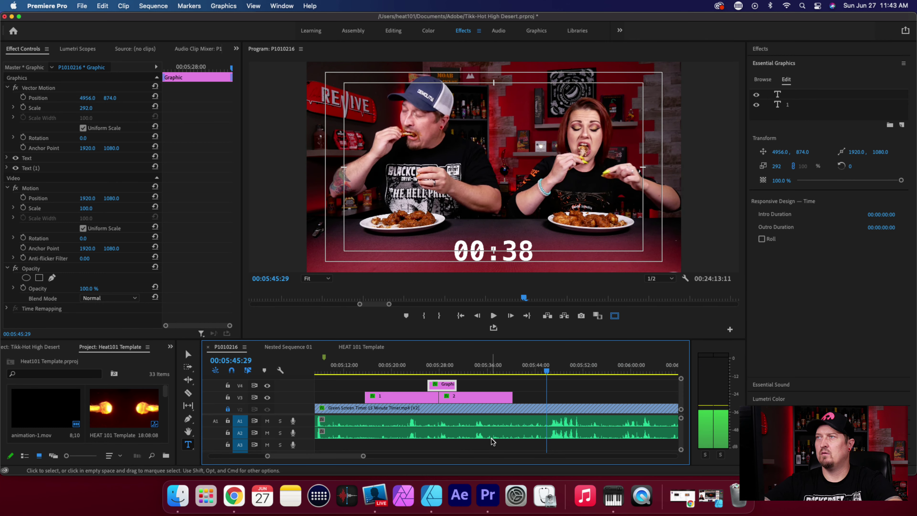
key("l")
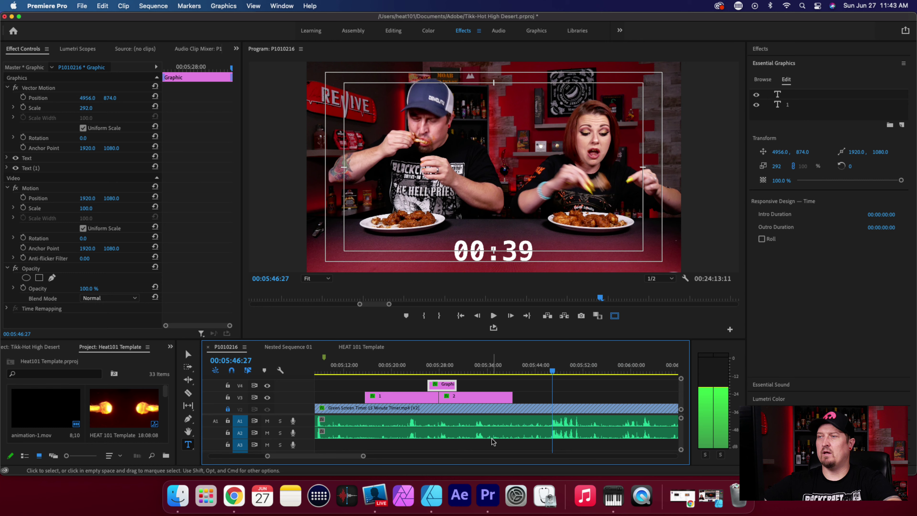
left_click(439, 385)
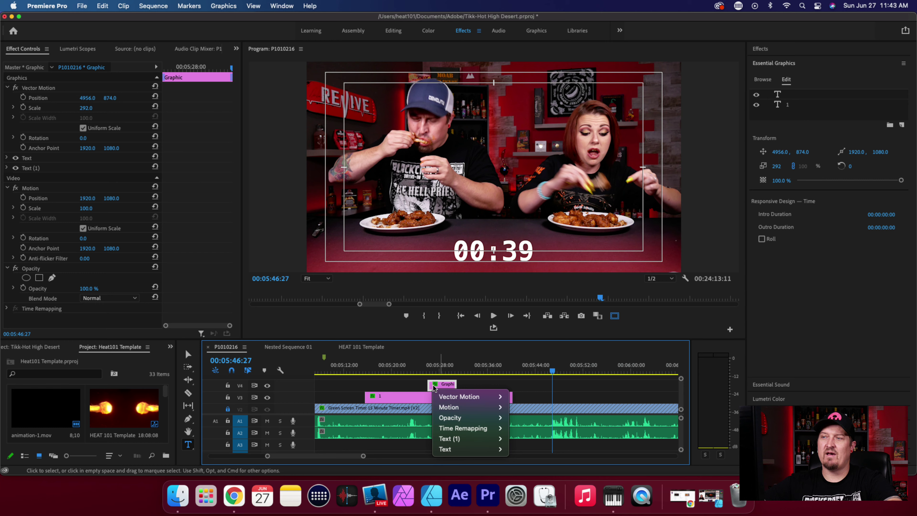
right_click(450, 386)
scroll(505, 445, "down", 5)
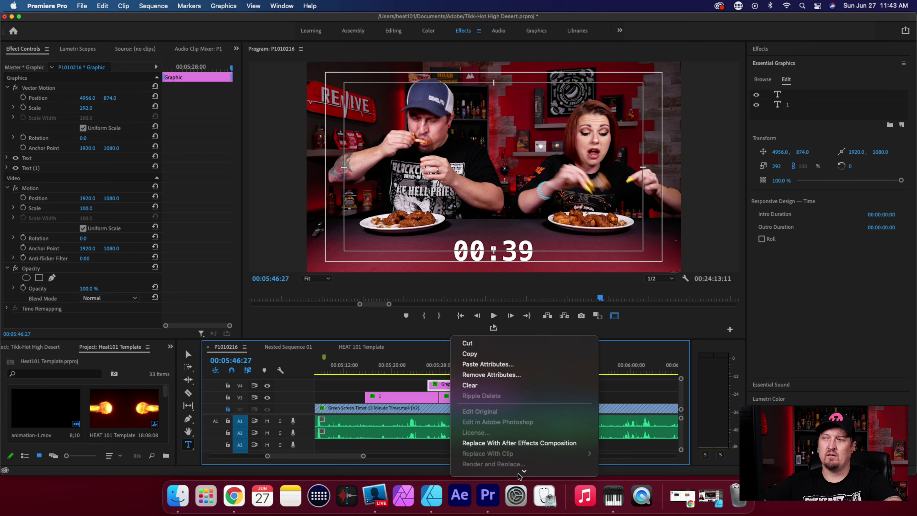
left_click(474, 217)
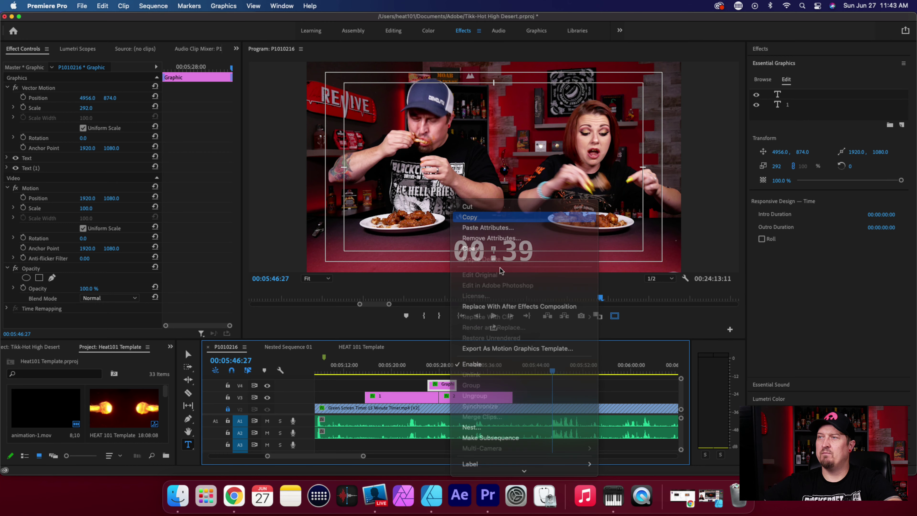
key("super+v")
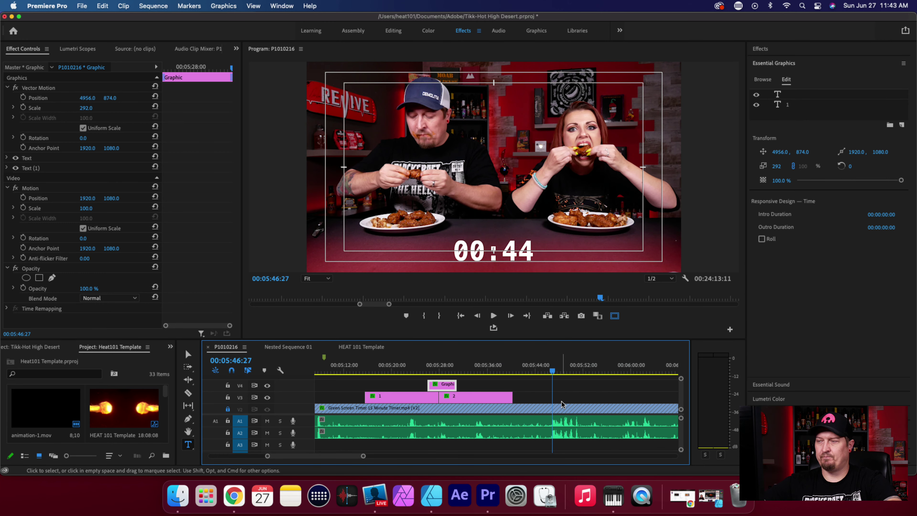
left_click_drag(562, 400, 561, 389)
key("Up")
Step: Change the copied V4 graphic's text to "2" and extend the V4 "1" graphic to meet its start
left_click(565, 370)
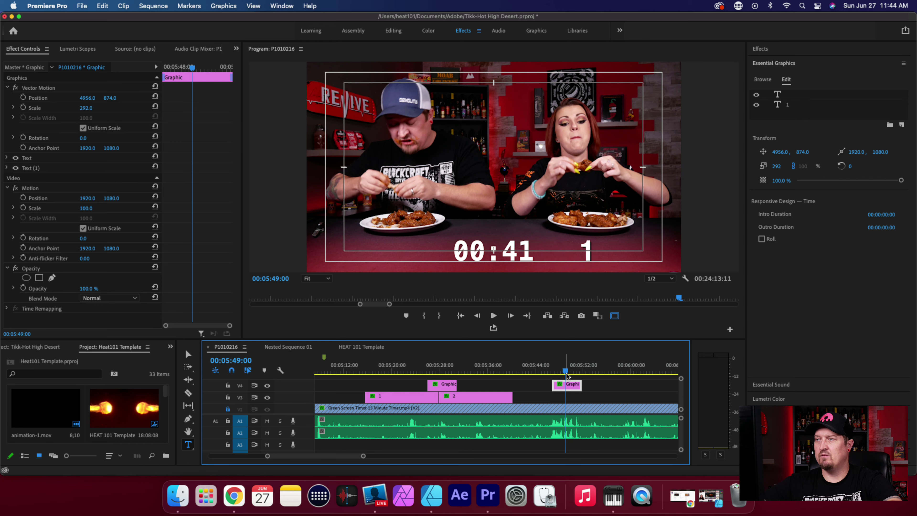
left_click(584, 248)
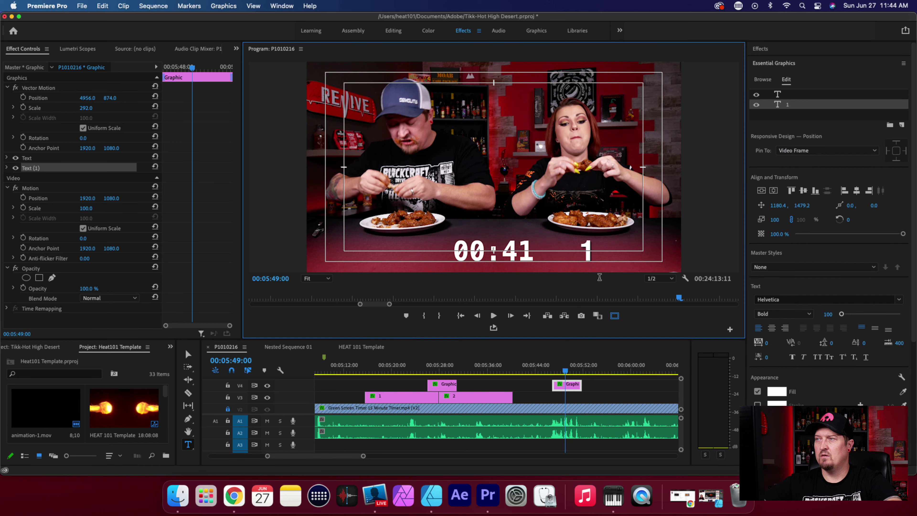
key("BackSpace")
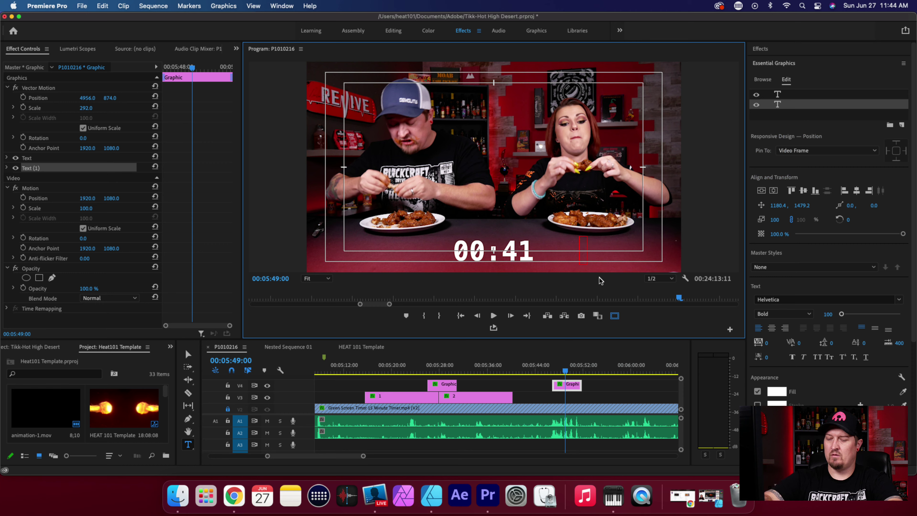
type("2")
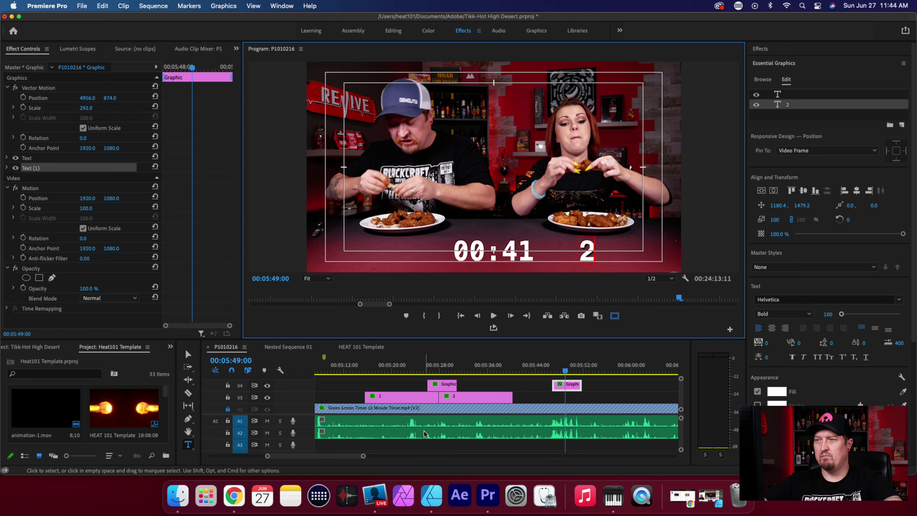
left_click_drag(457, 384, 552, 387)
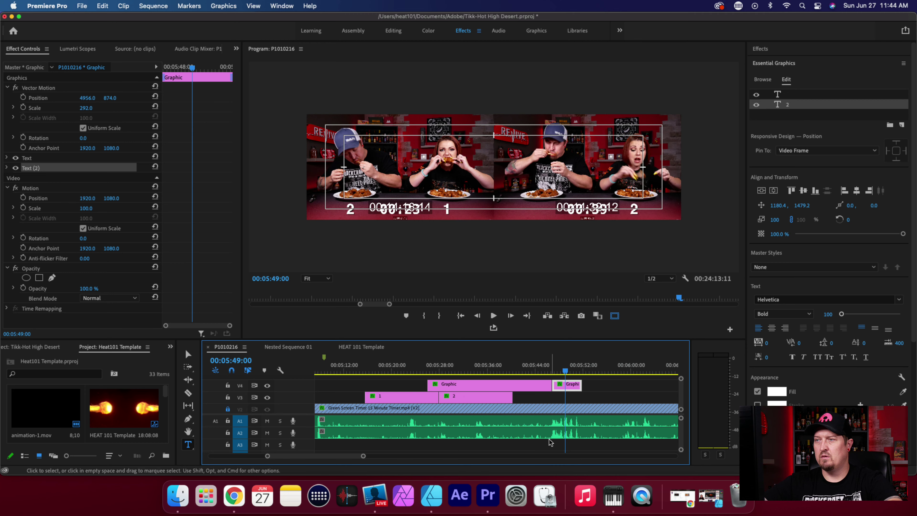
Step: Find where the man finishes his third wing and place a copy of the V3 "2" graphic there on V3, starting at 00:05:48:28
left_click(500, 369)
key("space")
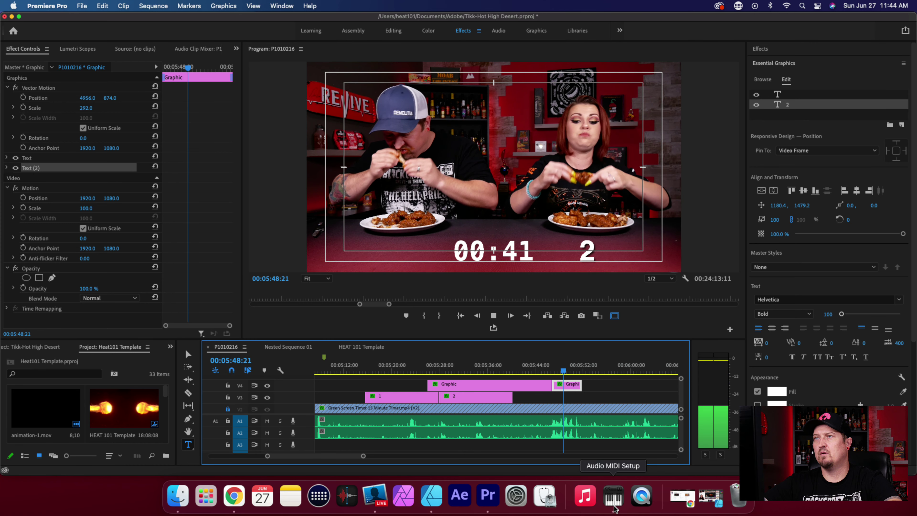
key("space")
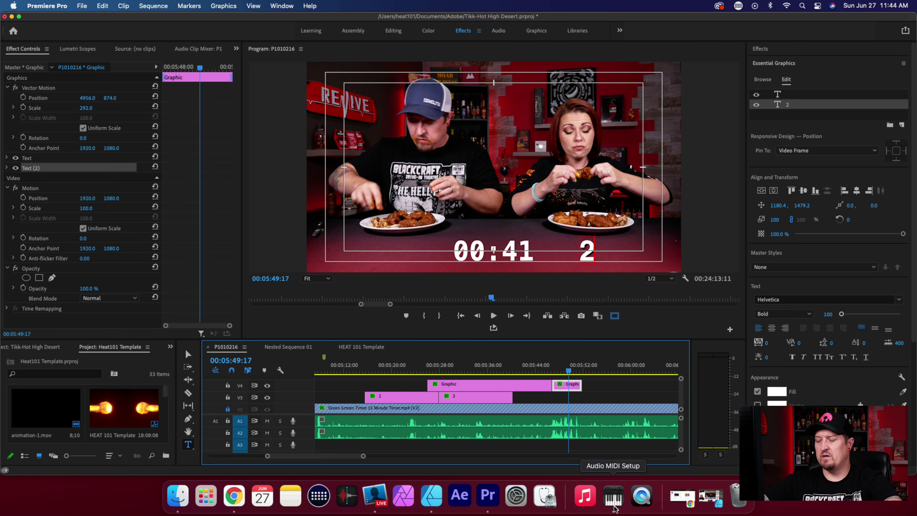
key("Left")
key("Left")
key("Left")
key("Left")
key("Left")
key("Left")
key("Left")
key("Left")
key("Left")
key("Left")
key("Left")
key("Left")
key("Left")
key("Left")
key("Left")
key("Left")
key("Left")
key("Left")
key("Left")
key("Left")
key("Left")
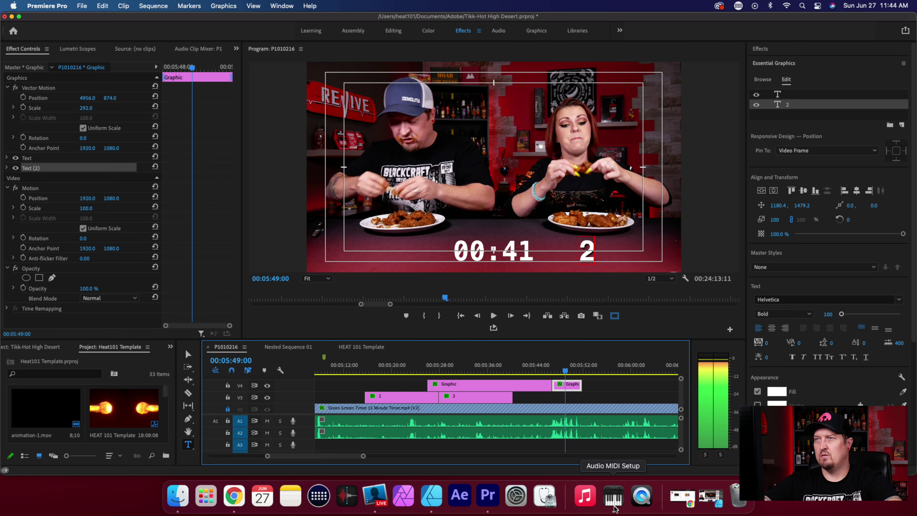
key("Right")
key("Right")
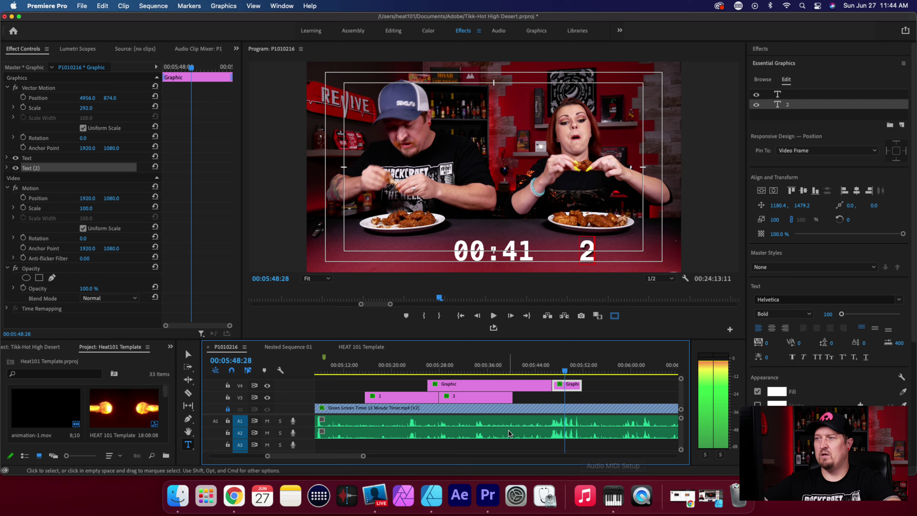
left_click(499, 400)
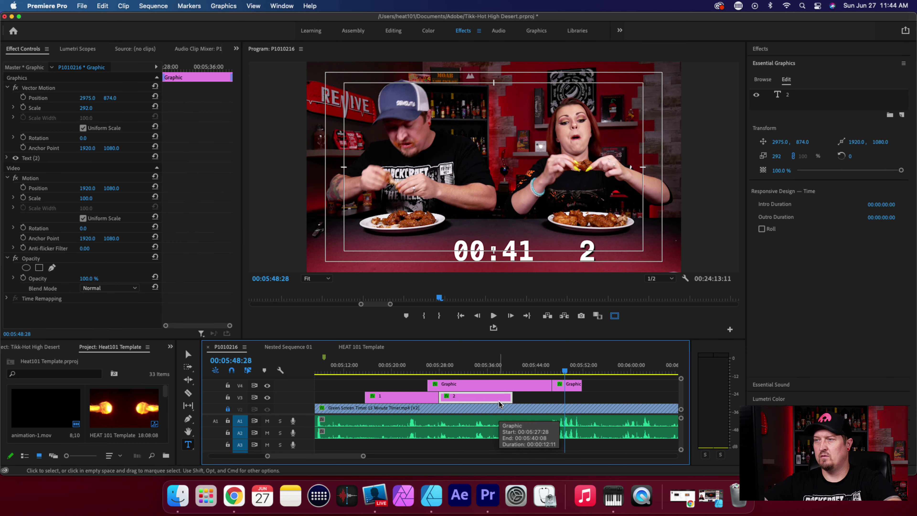
right_click(500, 404)
left_click(520, 423)
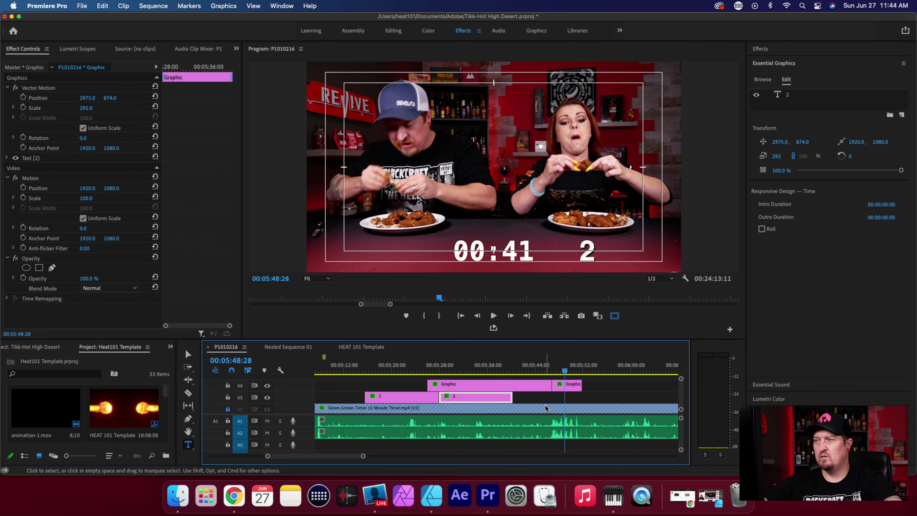
key("super+v")
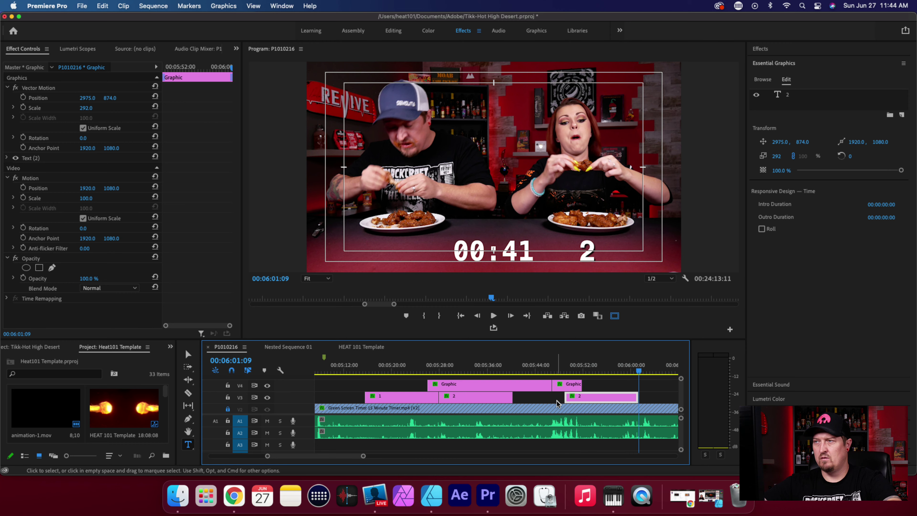
Step: Extend the original V3 "2" graphic to meet the copy's start and change the copy's text to "3"
left_click_drag(513, 397, 565, 400)
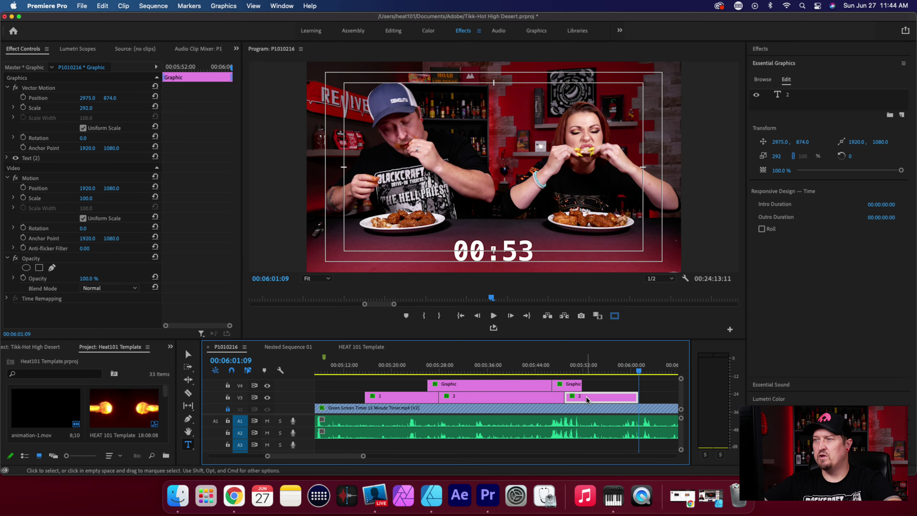
left_click(597, 371)
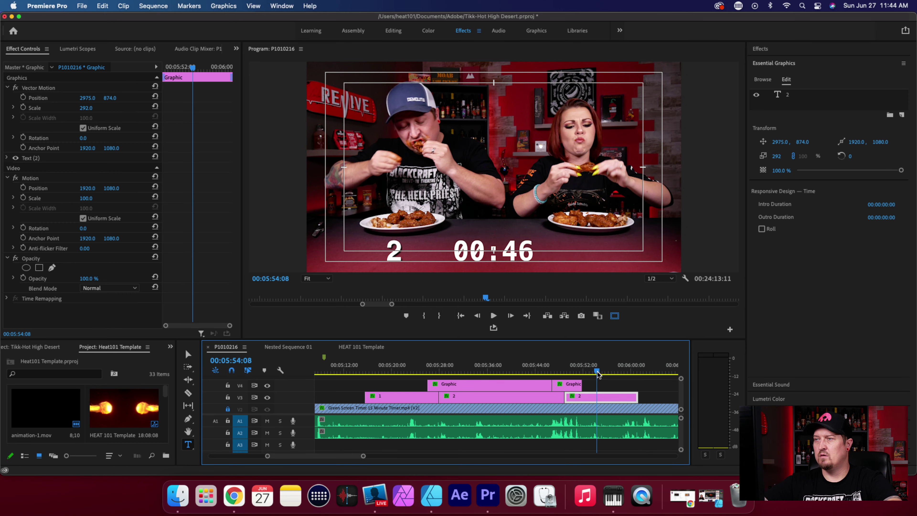
left_click(400, 249)
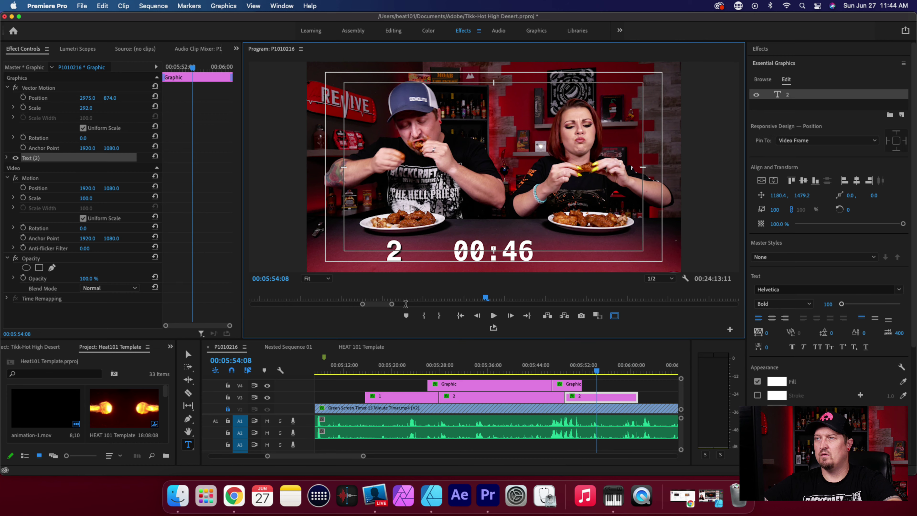
key("BackSpace")
type("3")
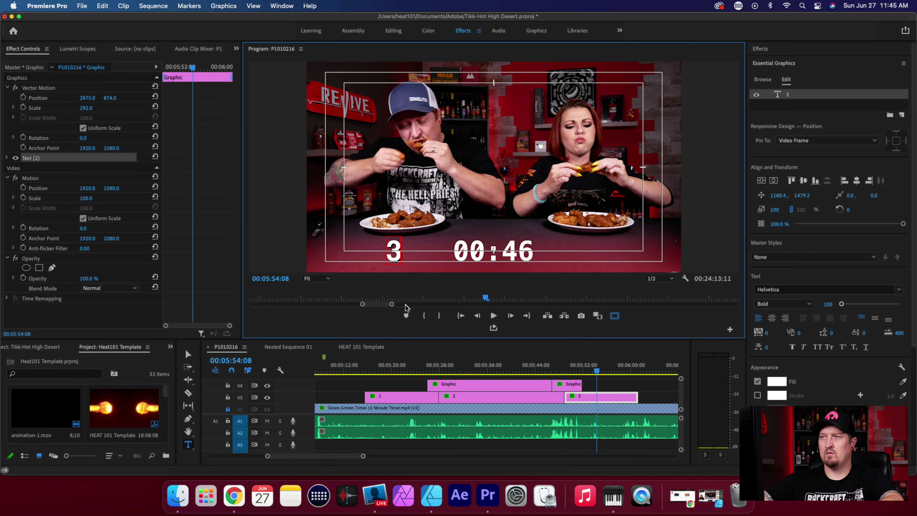
Step: Find where the man finishes his fourth wing and place a copy of the V3 "3" graphic there on V3, starting at 00:06:01:28
left_click(348, 456)
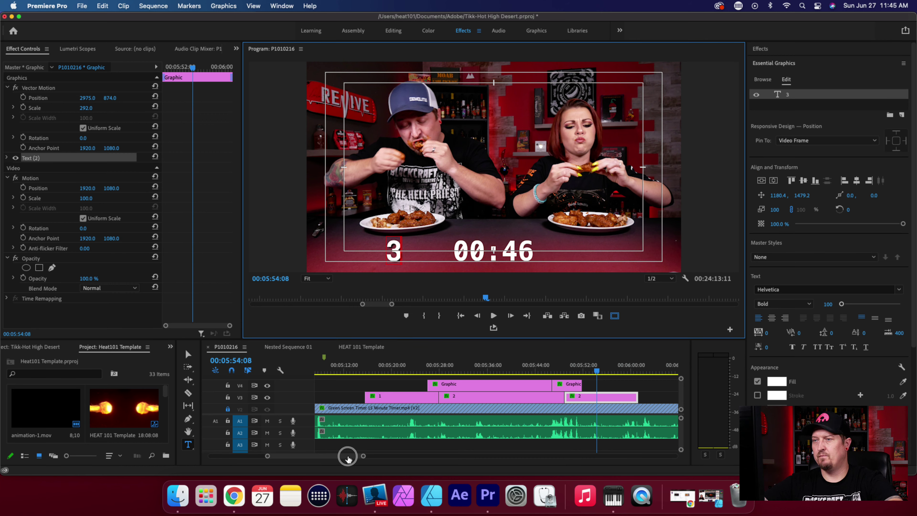
left_click_drag(348, 457, 353, 457)
key("space")
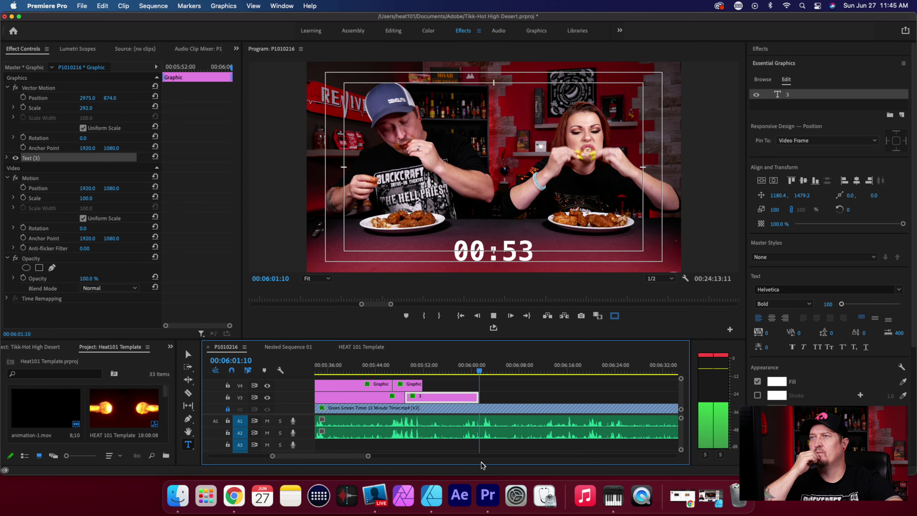
key("space")
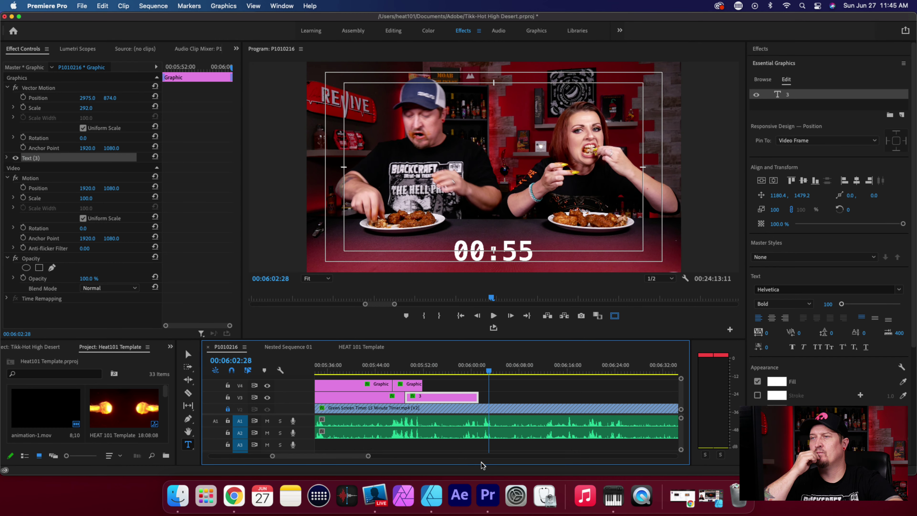
key("Left")
key("Left")
key("Left")
key("Left")
key("Left")
key("Left")
key("Left")
key("Left")
key("Left")
key("Left")
key("Left")
key("Left")
key("Left")
key("Left")
key("Left")
key("Left")
key("Left")
key("Left")
key("Left")
key("Left")
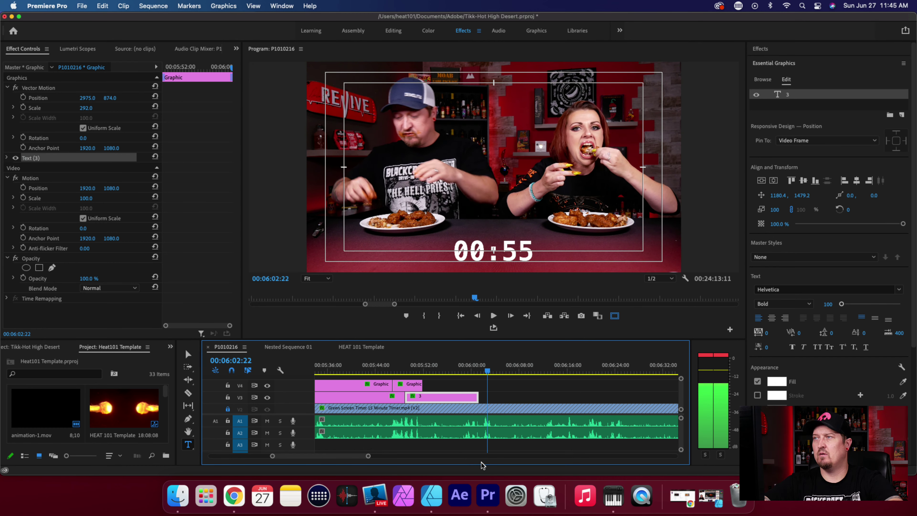
key("Left")
key("Left")
key("Left")
key("Left")
key("Left")
key("Left")
key("Left")
key("Left")
key("Left")
key("Left")
key("Left")
key("Left")
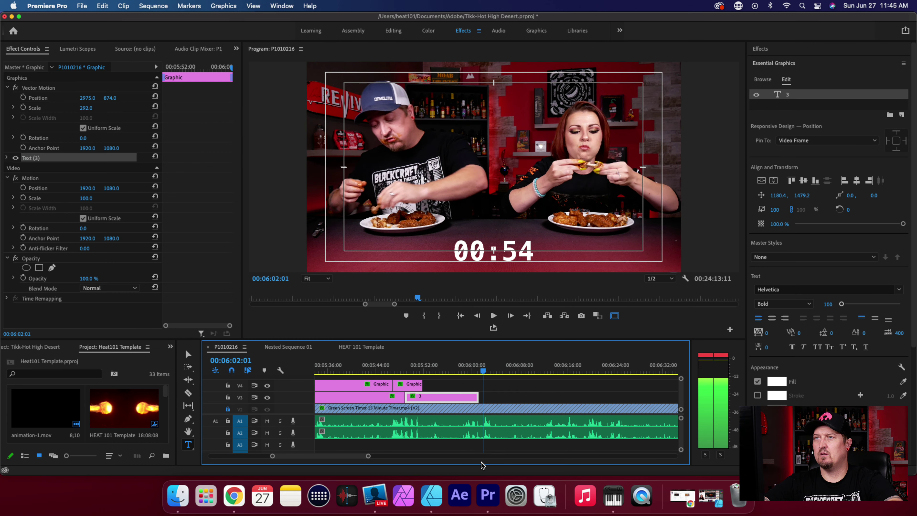
key("Right")
key("Right")
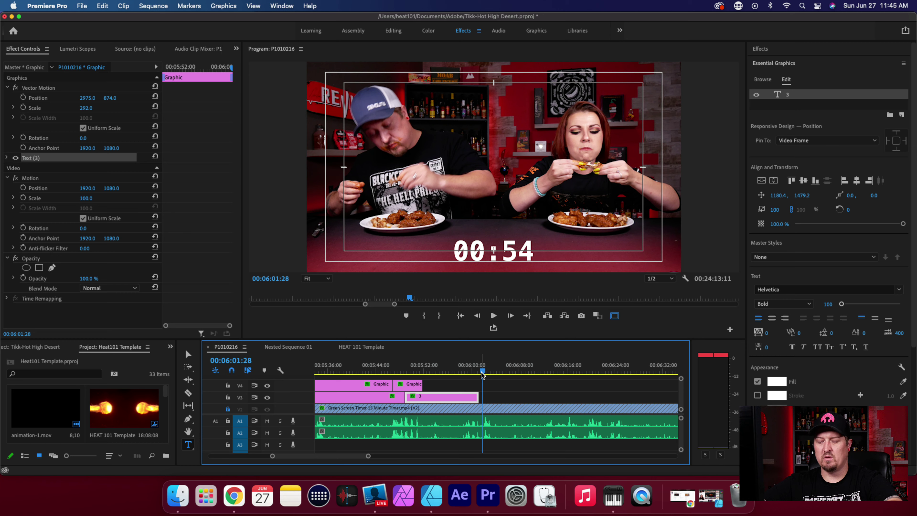
key("super+v")
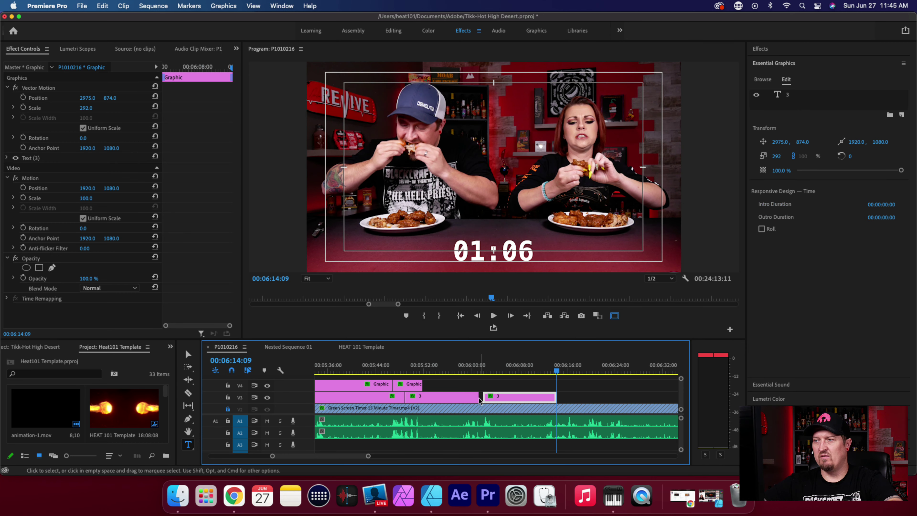
Step: Extend the V3 "3" graphic to meet the new copy and change the copy's text to "4"
left_click_drag(478, 397, 480, 397)
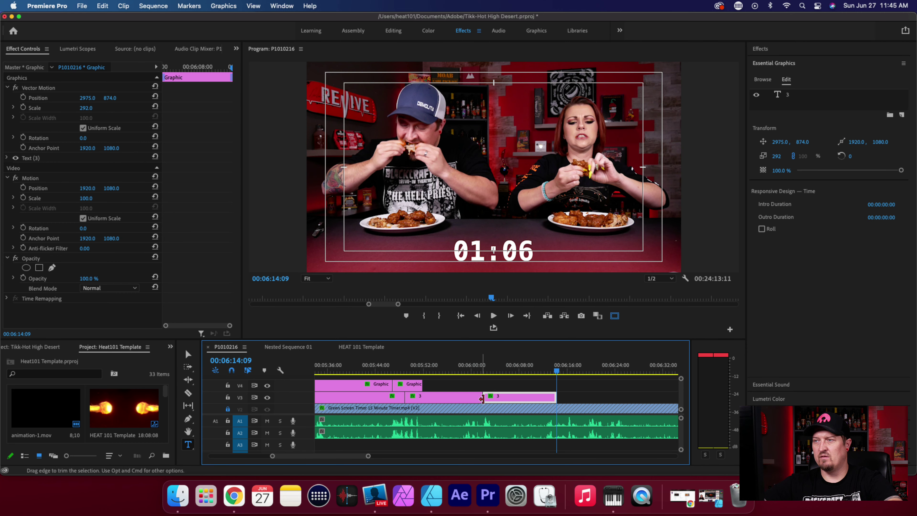
left_click(519, 370)
double_click(394, 251)
type("4")
Step: Place another graphic copy on V3 where the man finishes his fifth wing, at about 00:06:26, and change its text to "5"
scroll(470, 397, "right", 3)
left_click_drag(409, 372, 480, 399)
type("5")
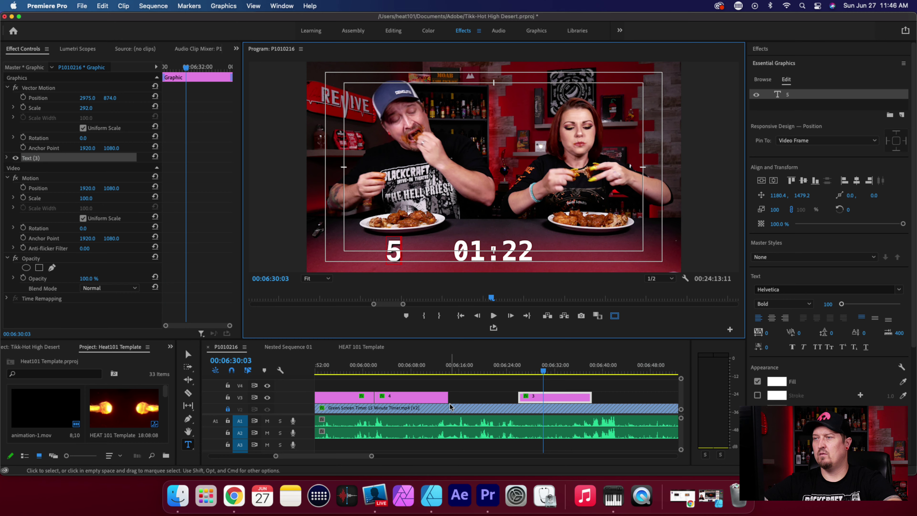
Step: Extend the V3 "4" graphic to meet the start of the "5" and play back the transition
left_click_drag(450, 397, 517, 397)
left_click(507, 366)
key("space")
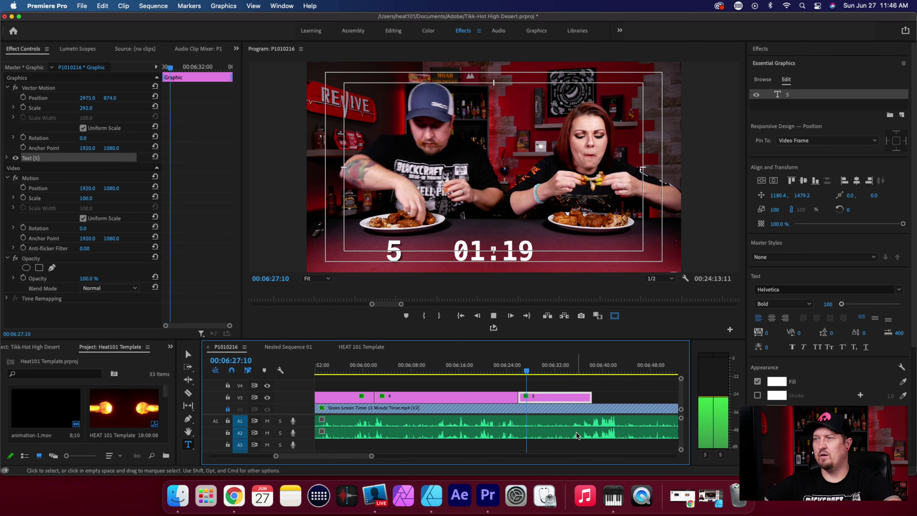
key("space")
Step: Trim the V3 "5" graphic to where the man finishes his sixth wing, 00:06:34:22, and place another graphic copy there
scroll(356, 456, "right", 5)
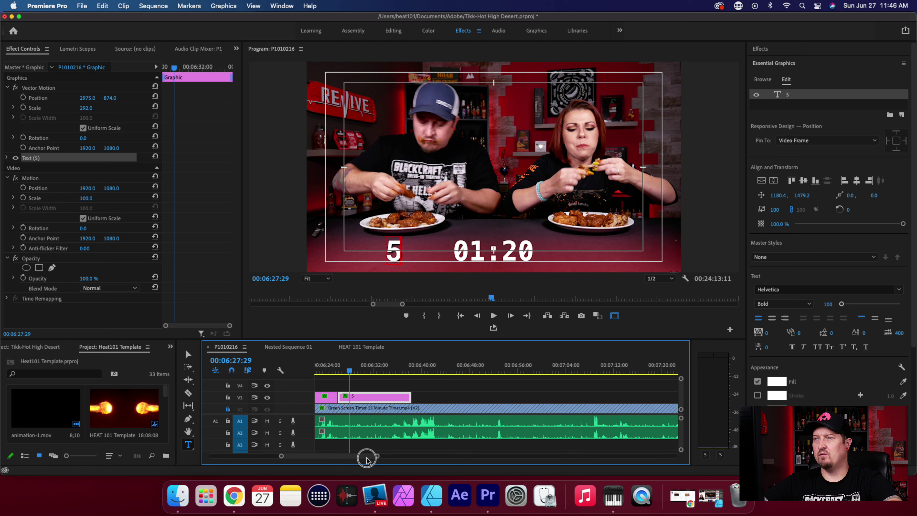
left_click_drag(346, 372, 391, 381)
mouse_move(400, 385)
left_mouse_down()
mouse_move(374, 385)
mouse_move(402, 397)
mouse_move(390, 397)
left_mouse_up()
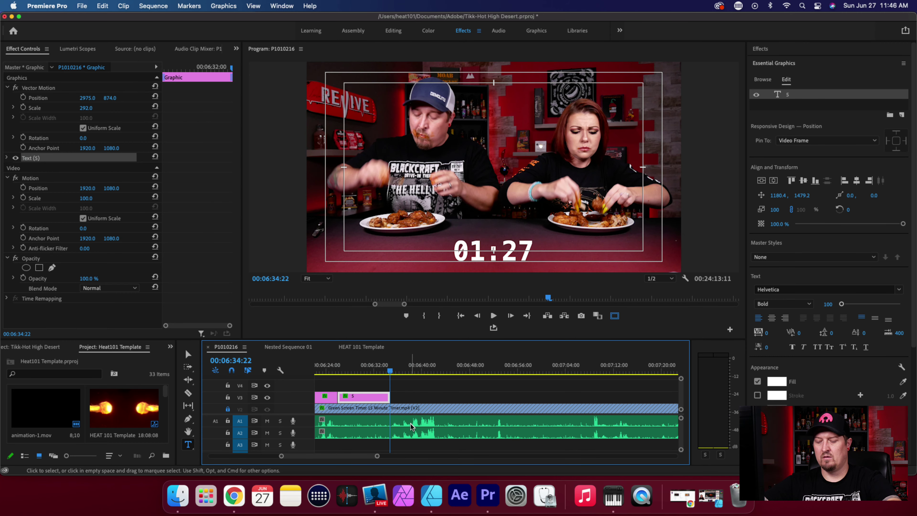
key("super+v")
Step: Change the newest V3 copy's text to "6" and play back the change from the "5" graphic
left_click(425, 369)
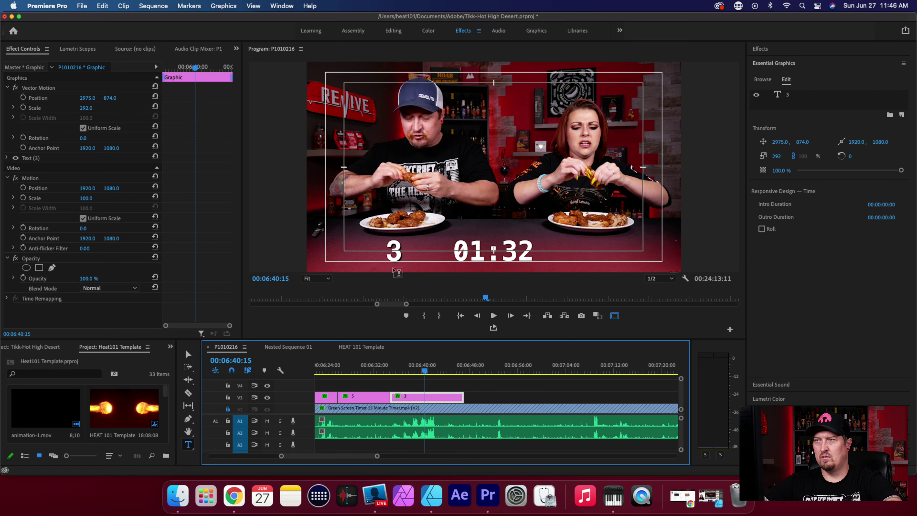
left_click(395, 253)
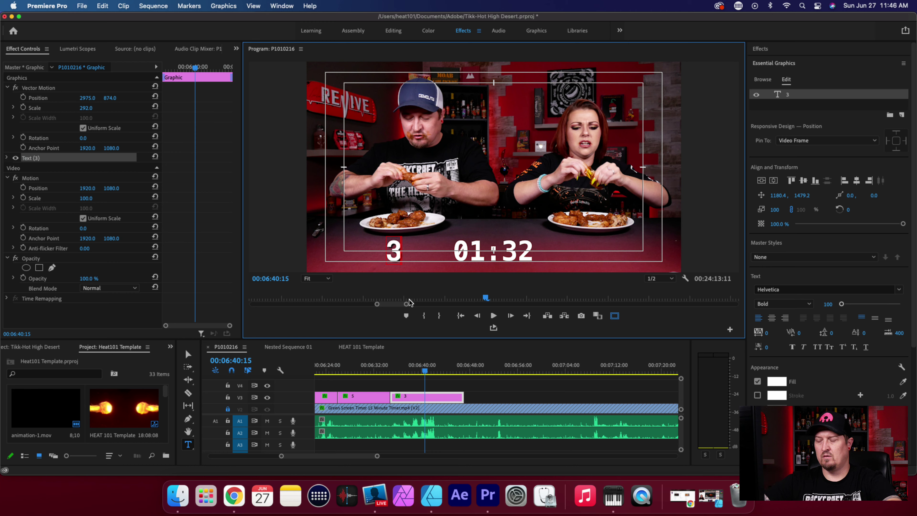
type("6")
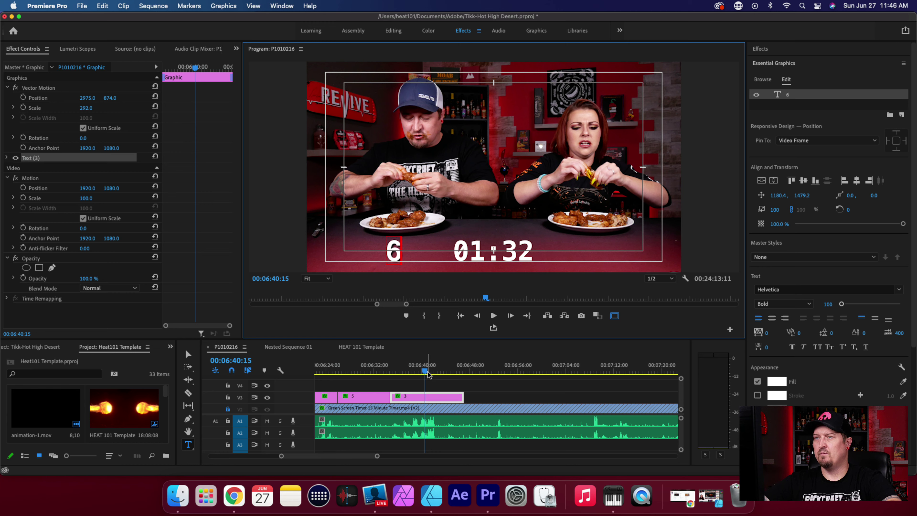
left_click_drag(424, 373, 377, 372)
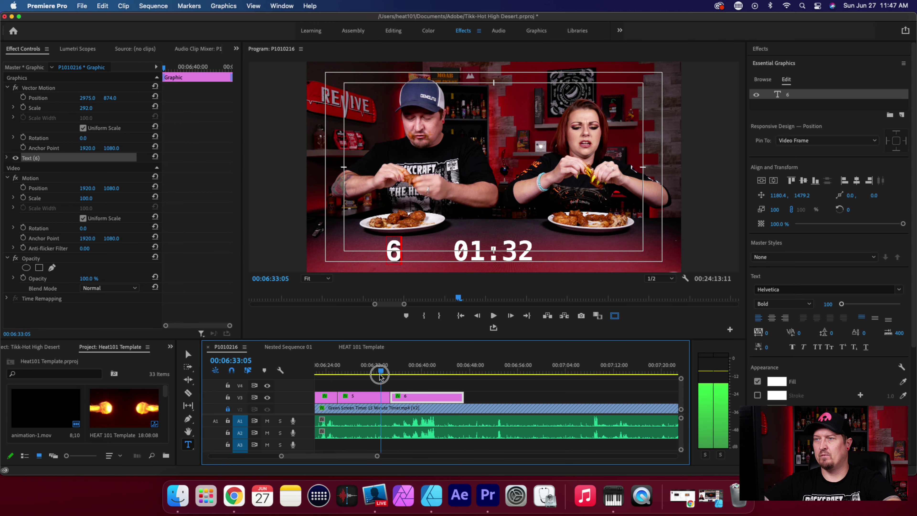
key("space")
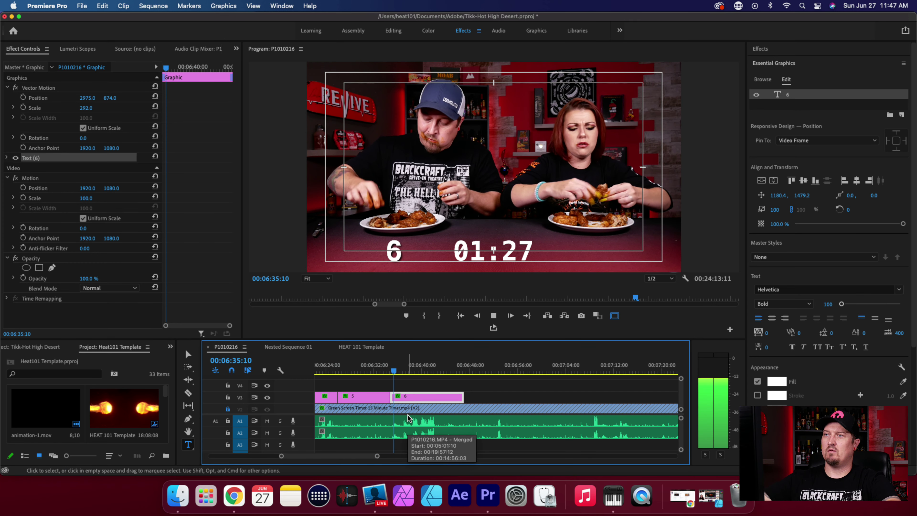
left_click(398, 378)
Step: Place another graphic copy on V3 where the man finishes his seventh wing, at about 00:06:58, and extend the "6" graphic to meet it
left_click_drag(399, 374, 534, 390)
key("super+v")
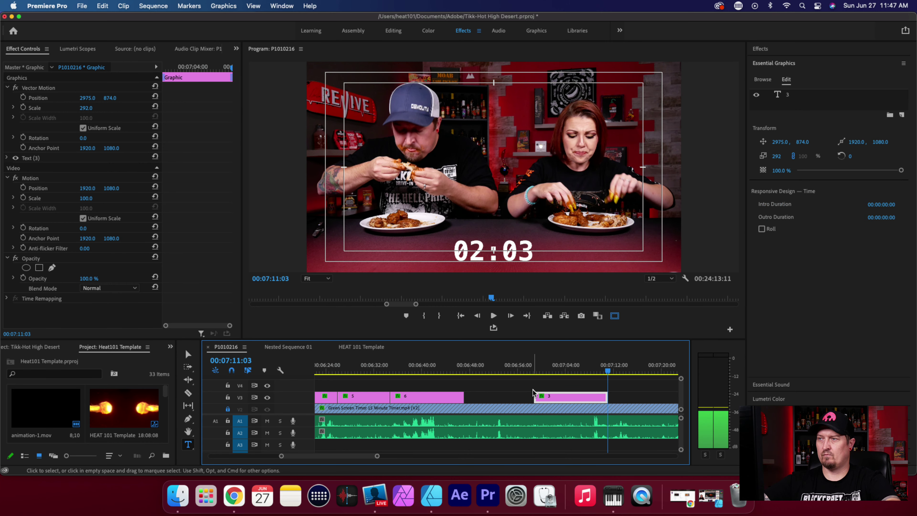
left_click_drag(465, 396, 533, 397)
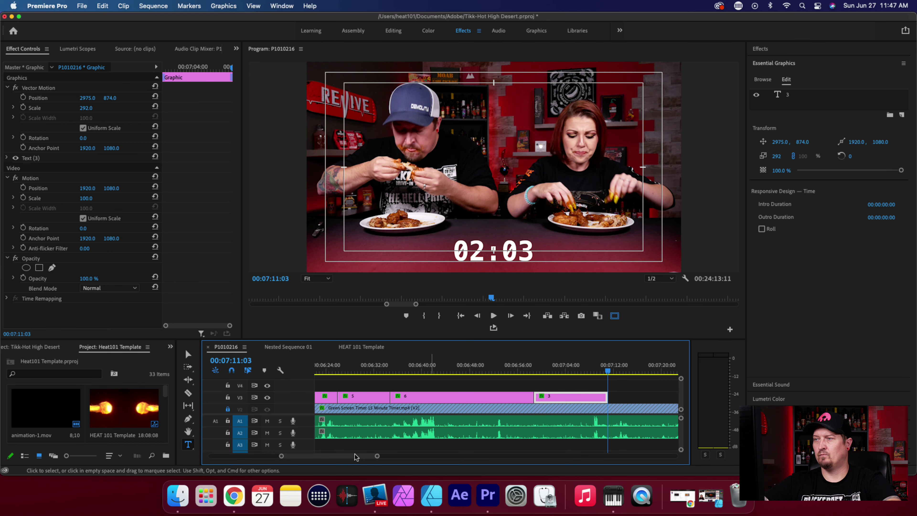
Step: Change the text of the last V3 graphic copy to "7" and play back the change from the "6"
scroll(350, 457, "right", 5)
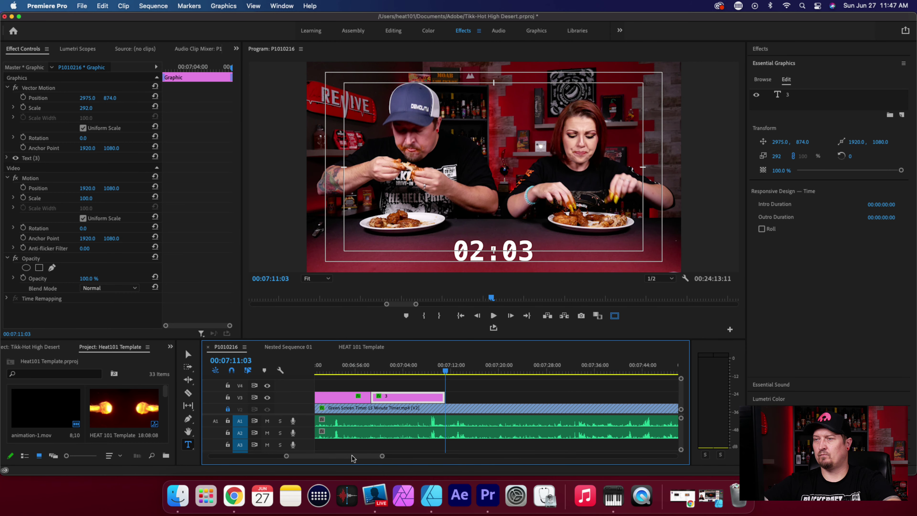
left_click_drag(363, 457, 358, 458)
left_click(540, 369)
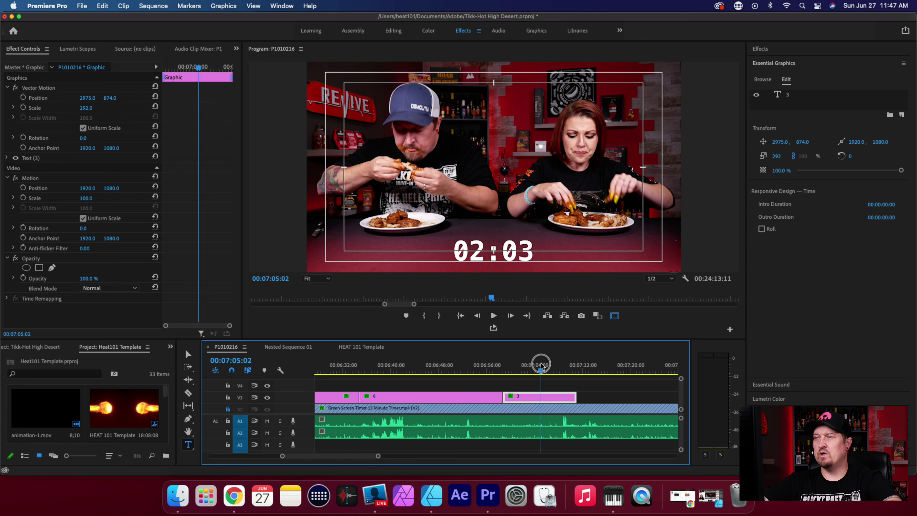
key("v")
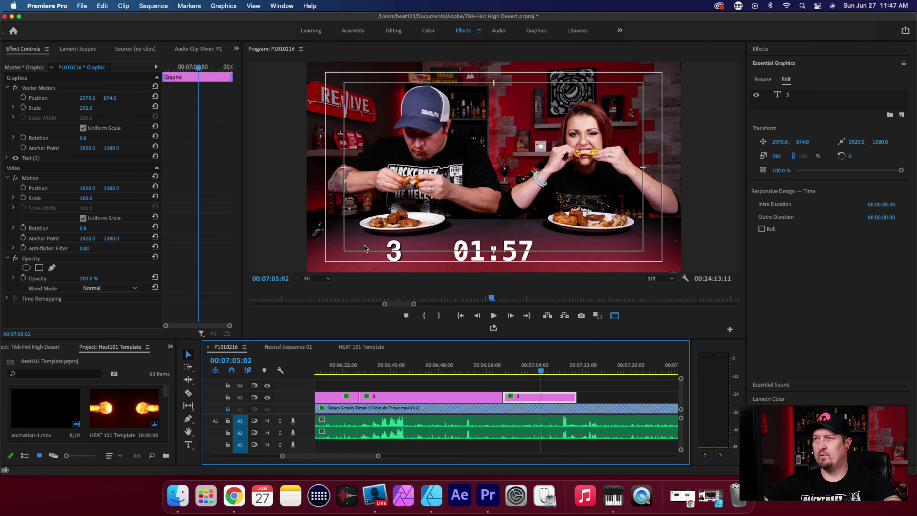
left_click(396, 255)
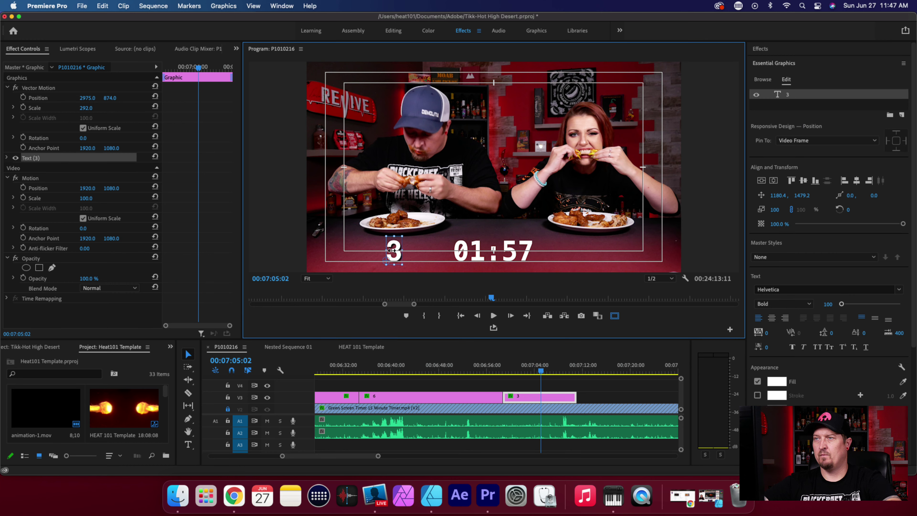
double_click(398, 247)
key("BackSpace")
type("7")
left_click(493, 372)
key("space")
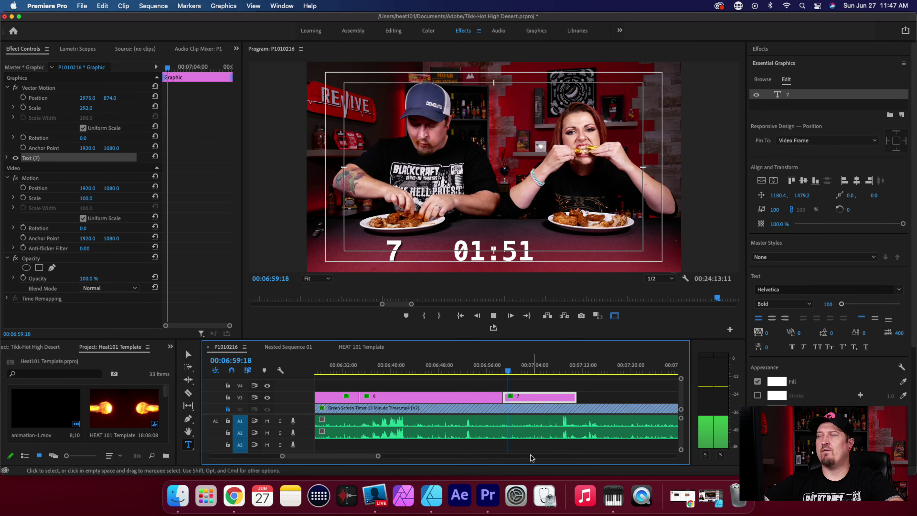
Step: Place another graphic copy on V3 where the man finishes his eighth wing, 00:07:24:07, and extend the "7" graphic to meet it
key("space")
left_click_drag(367, 456, 374, 458)
left_click(386, 373)
left_click_drag(386, 373, 527, 367)
key("Left")
key("Left")
key("Left")
key("Left")
key("Left")
key("Left")
key("Right")
key("Right")
key("Right")
key("Right")
key("Right")
key("Right")
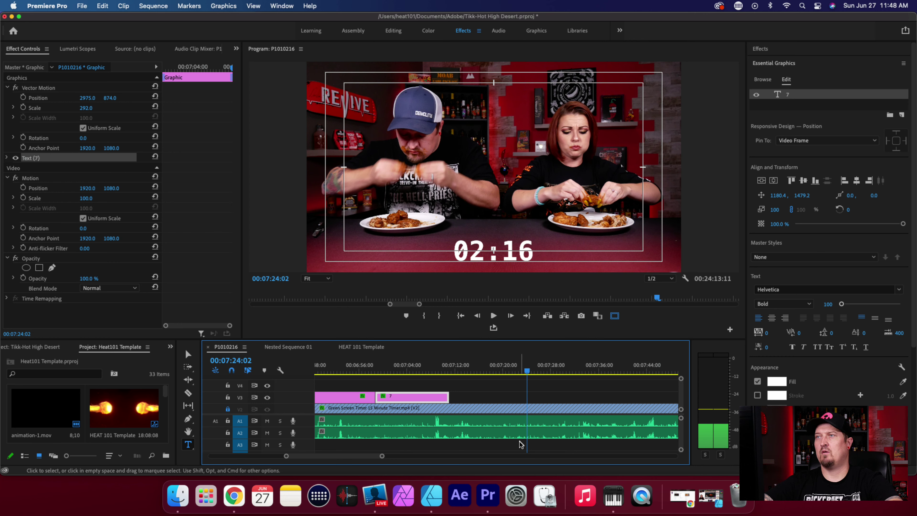
key("Right")
key("Right")
key("Right")
key("Right")
key("Right")
key("Right")
key("Right")
key("Right")
key("Right")
key("Right")
key("Right")
key("Left")
key("Left")
key("Left")
key("Left")
key("Left")
key("Left")
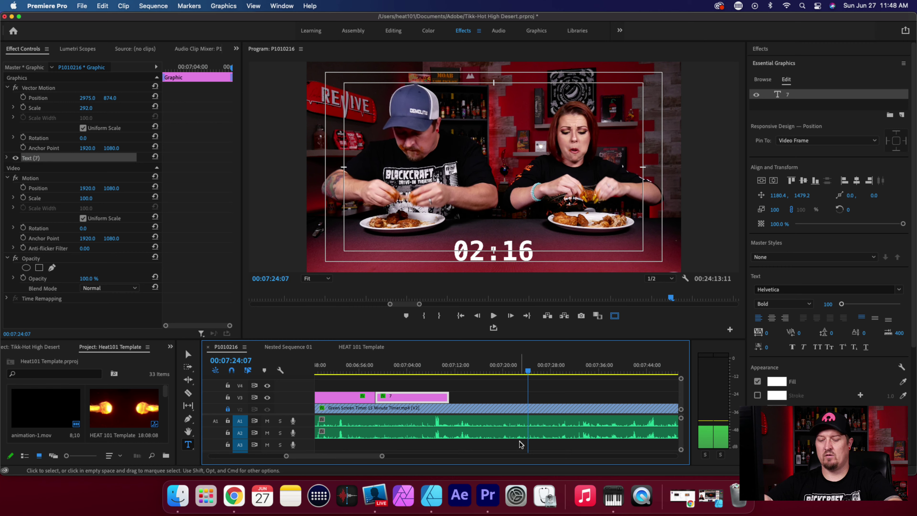
key("super+v")
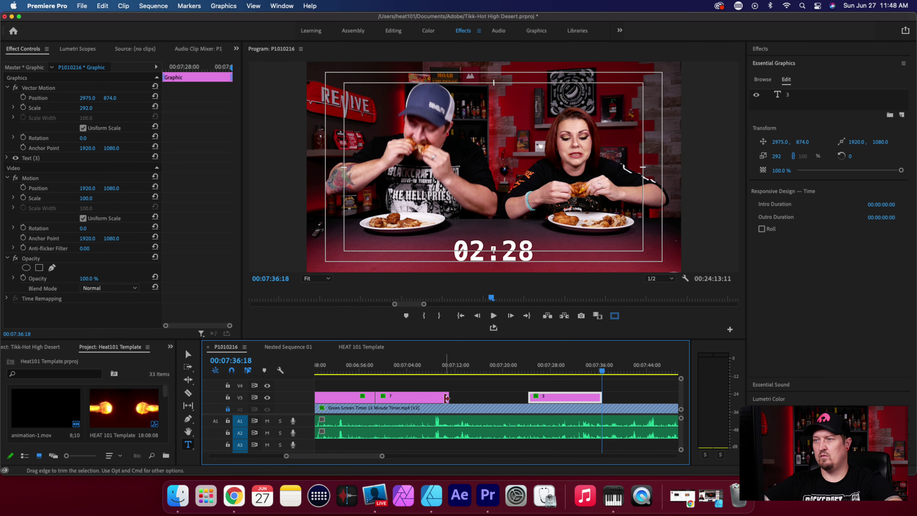
left_click_drag(447, 397, 528, 397)
Step: Change the text of the graphic copy starting at 00:07:24:07 to "8"
left_click(567, 369)
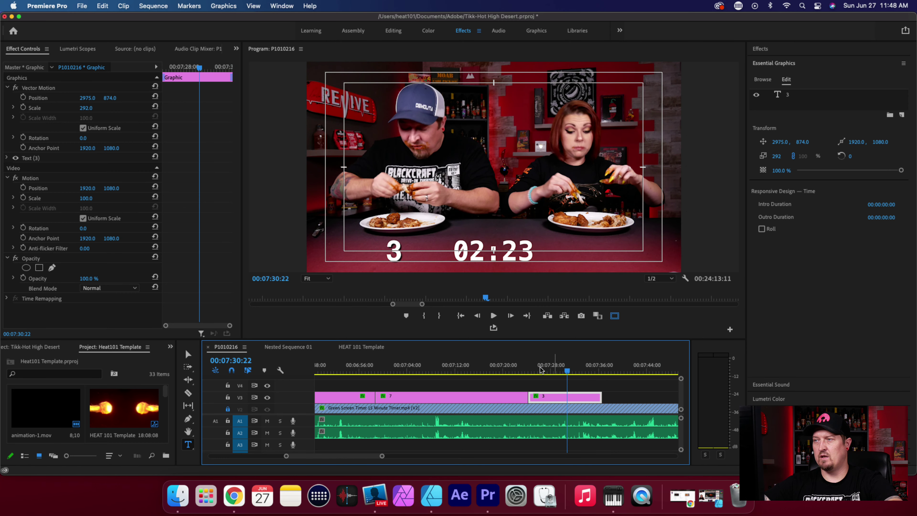
double_click(394, 250)
type("8")
Step: Place another graphic copy on V3 where the man finishes his ninth wing, 00:07:47:07, and extend the "8" graphic to meet it
left_click_drag(336, 454, 342, 454)
left_click_drag(375, 372, 468, 397)
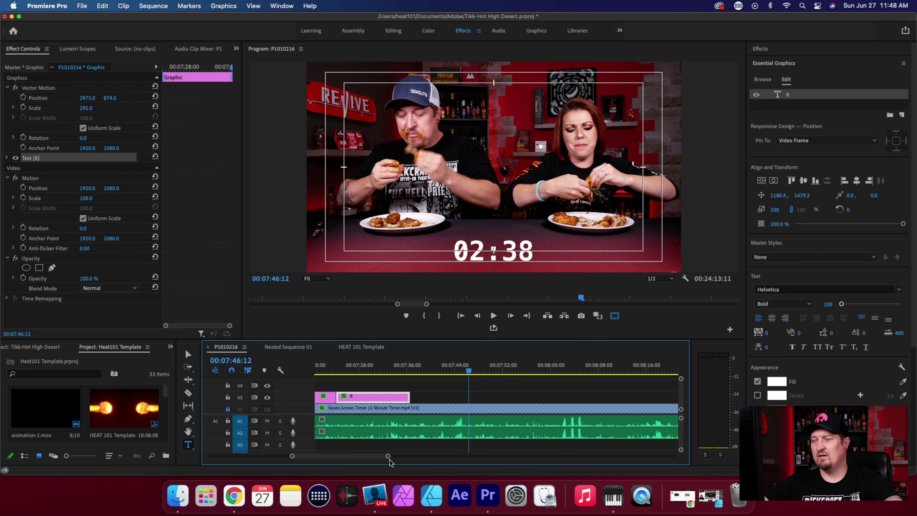
left_click(403, 372)
left_click_drag(403, 372, 430, 380)
key("space")
key("space")
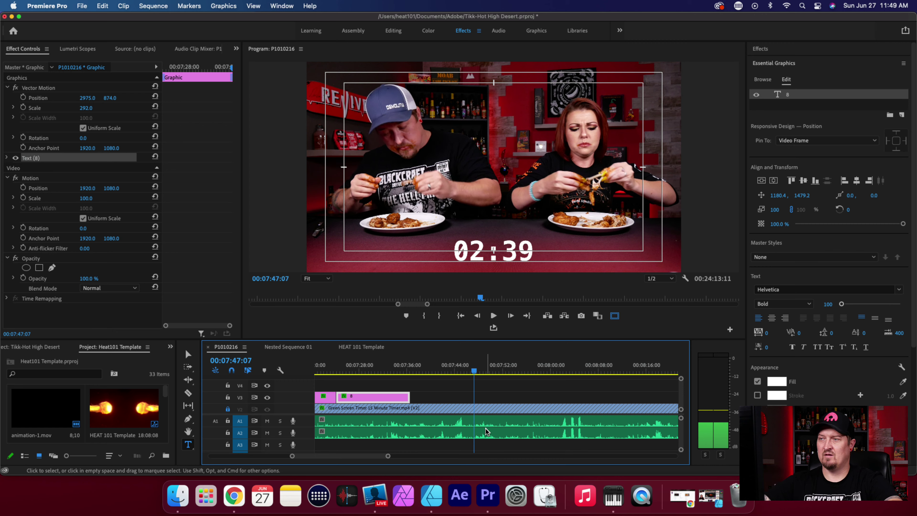
key("super+v")
left_click_drag(409, 397, 471, 398)
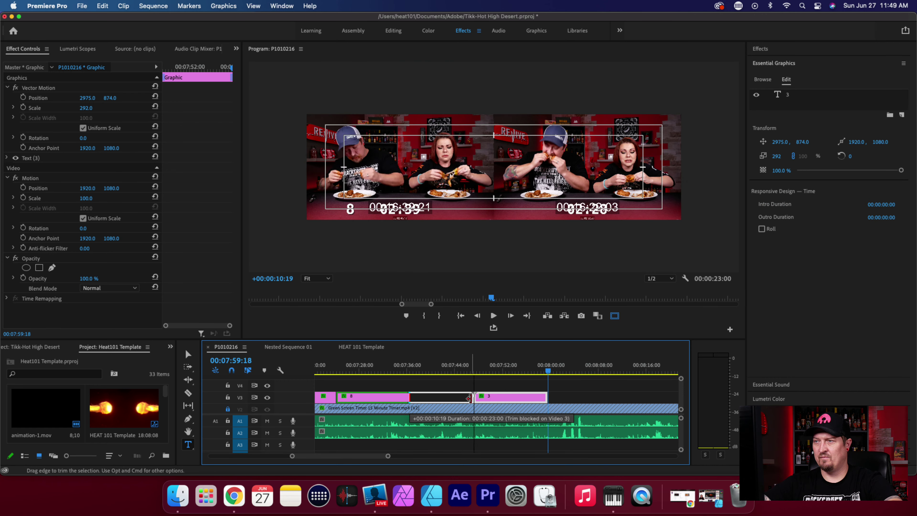
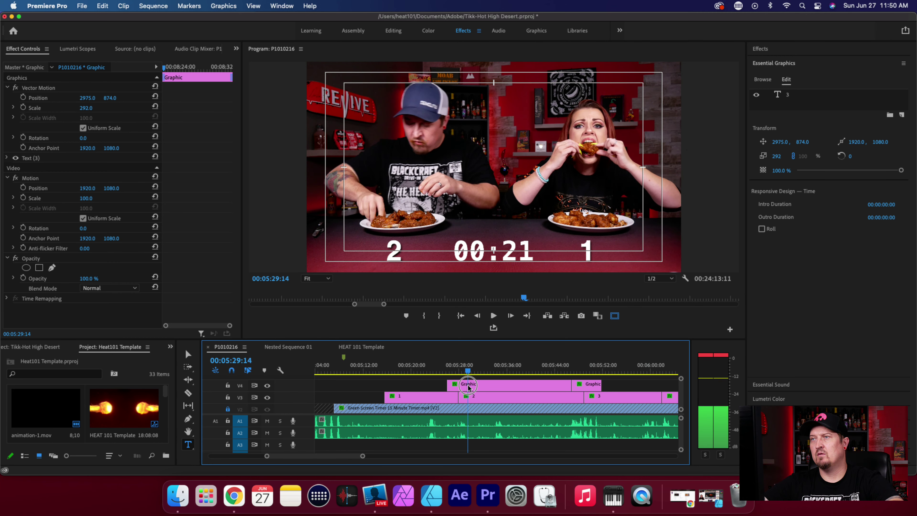
Step: Scrub through the challenge from about 00:05:29 to 00:08:36, checking the man's wing numbers against the footage
scroll(307, 455, "right", 3)
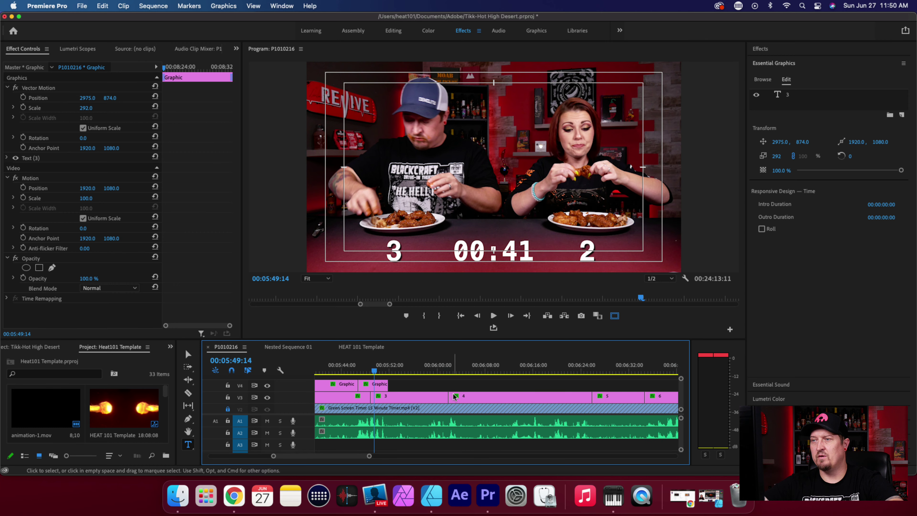
left_click_drag(374, 372, 598, 399)
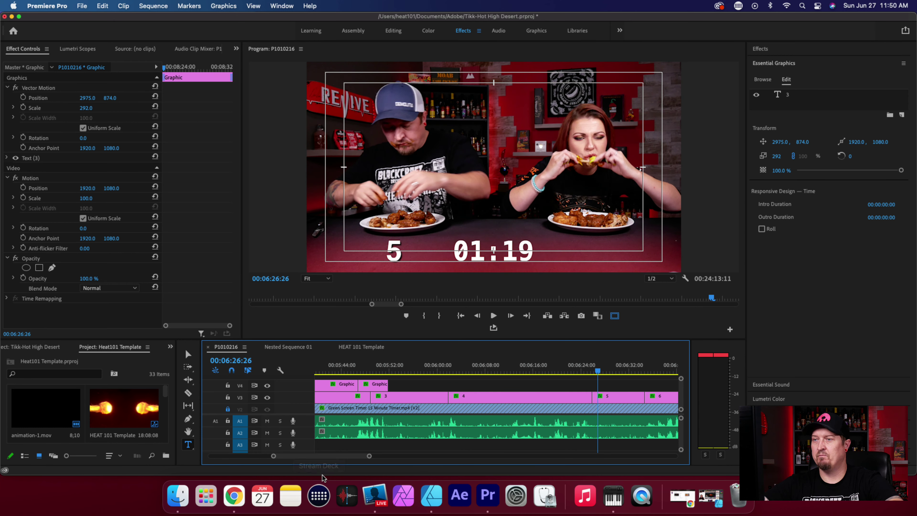
left_click_drag(331, 457, 339, 456)
left_click_drag(338, 372, 545, 384)
scroll(544, 383, "right", 5)
left_click(350, 372)
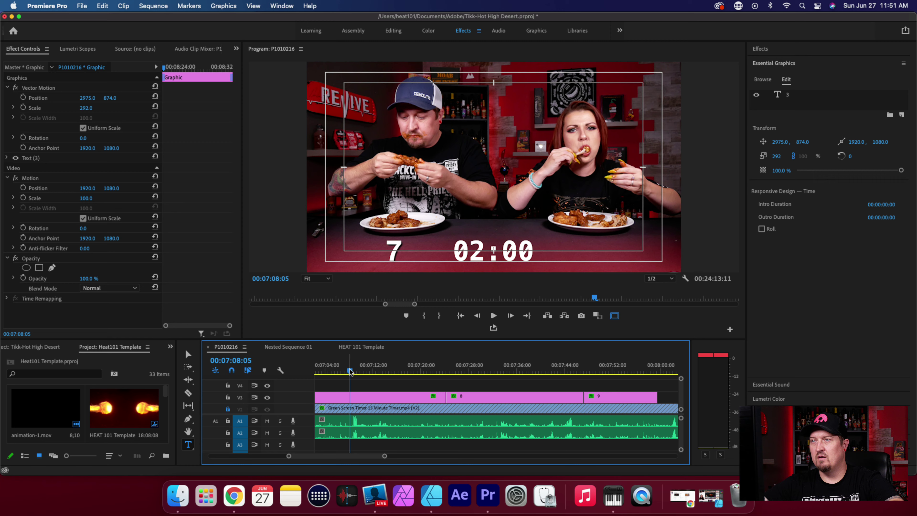
left_click_drag(350, 372, 590, 426)
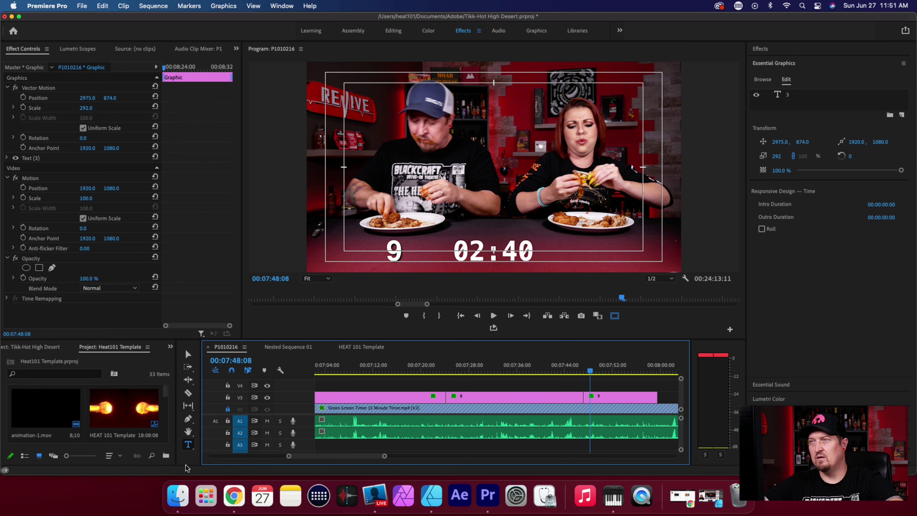
left_click_drag(337, 456, 345, 457)
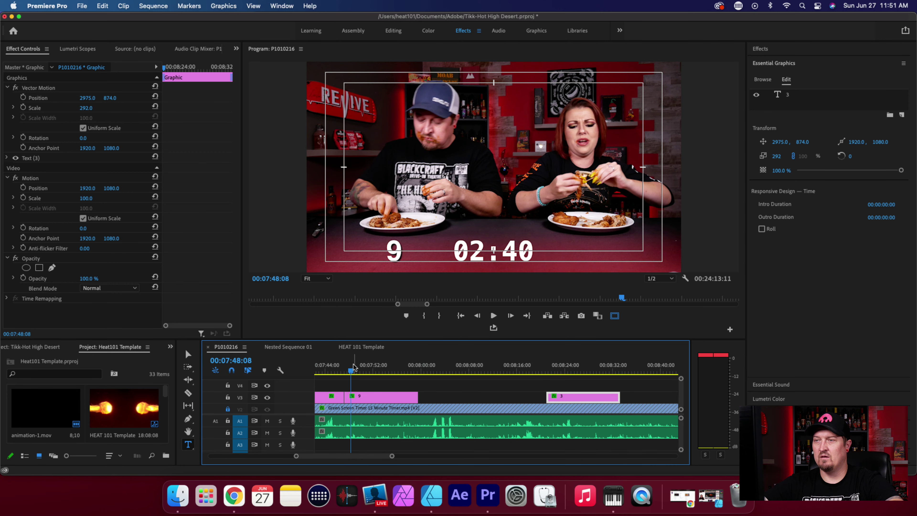
left_click_drag(352, 374, 559, 379)
scroll(556, 390, "right", 10)
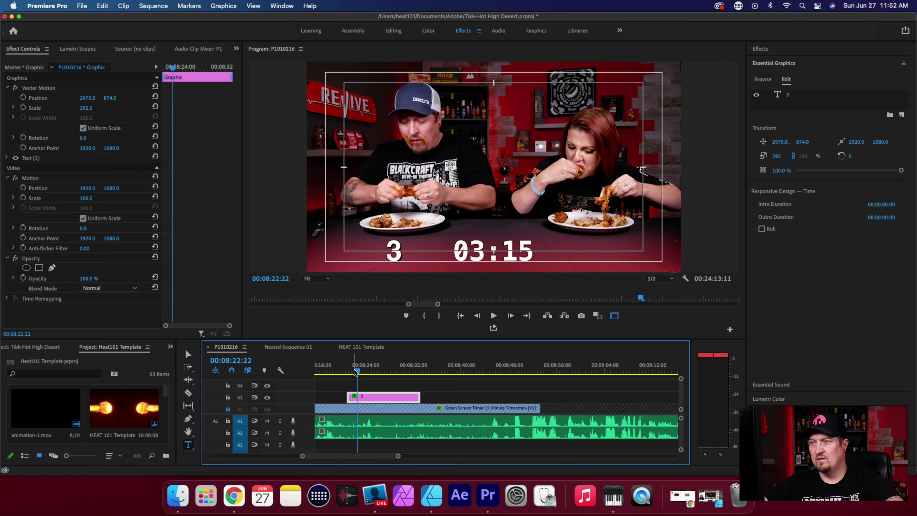
left_click_drag(355, 372, 438, 373)
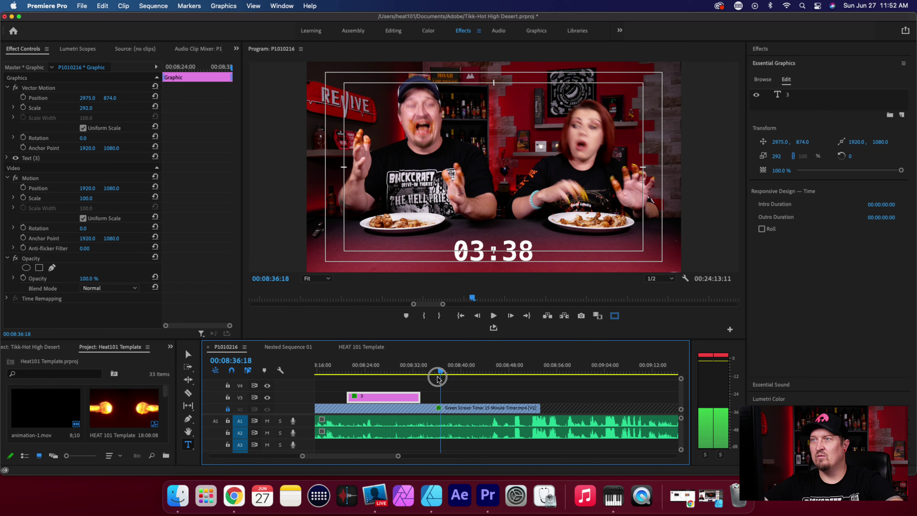
left_click_drag(399, 456, 426, 456)
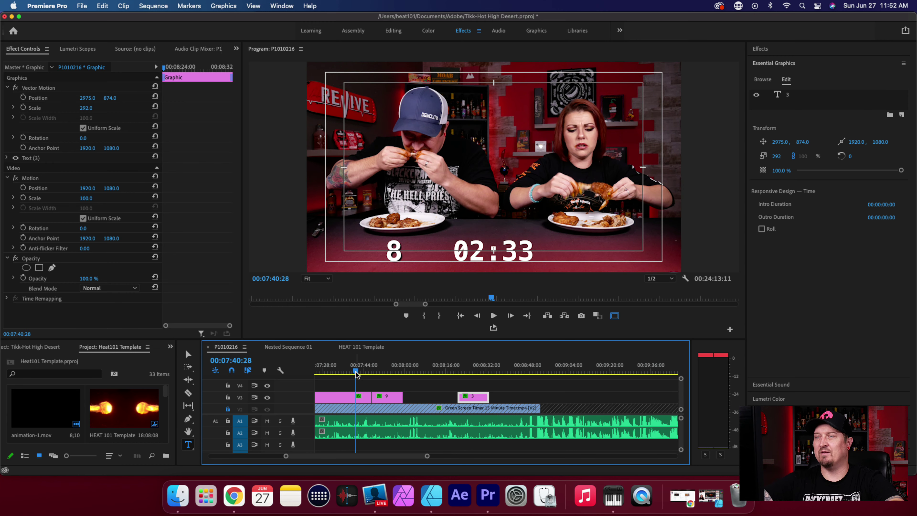
Step: Extend the "9" graphic on V3 to meet the next copy, and lengthen that last copy to 00:08:45:13
left_click_drag(372, 457, 356, 458)
key("Down")
key("Down")
key("Down")
left_click_drag(544, 398, 597, 397)
left_click_drag(400, 456, 407, 459)
left_click_drag(488, 371, 548, 396)
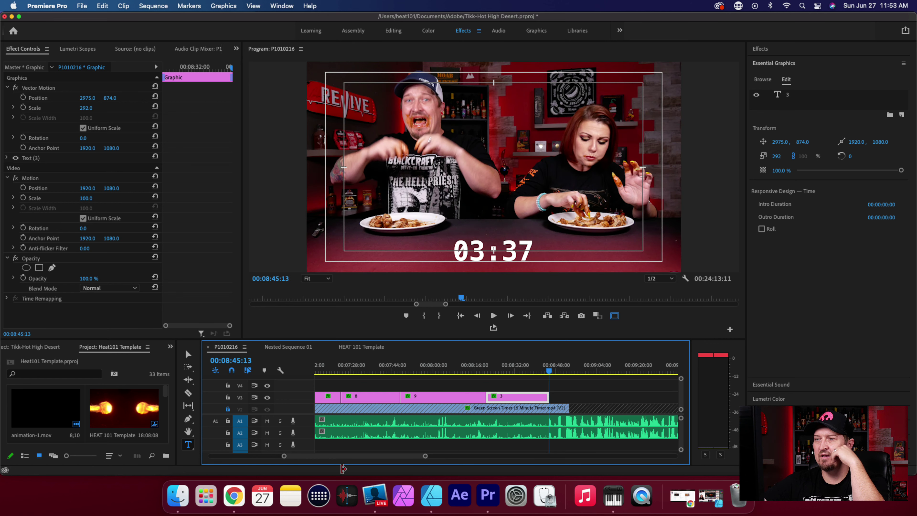
Step: Recount the man's wings from about 00:05:13 onward, examining the footage around the end of the "9" graphic closely
left_click(357, 457)
left_click_drag(357, 458, 328, 457)
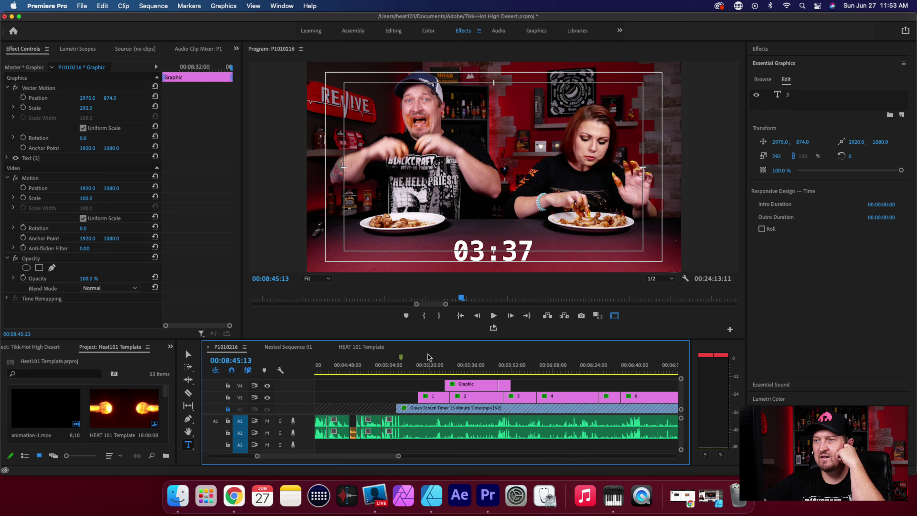
left_click(412, 371)
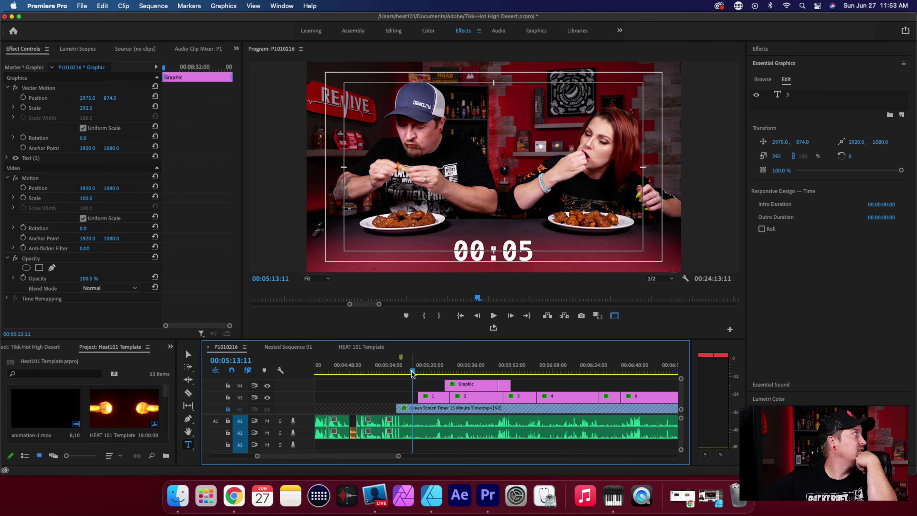
left_click_drag(412, 372, 493, 373)
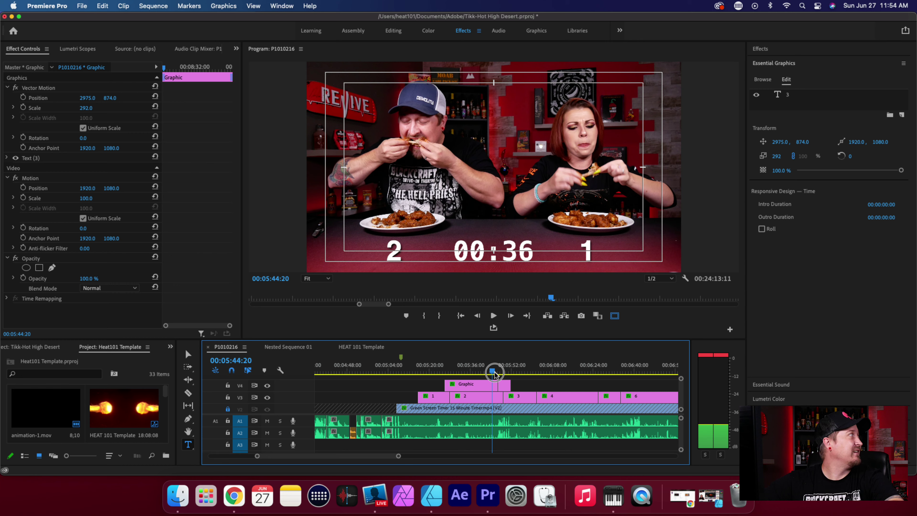
left_click_drag(494, 374, 506, 378)
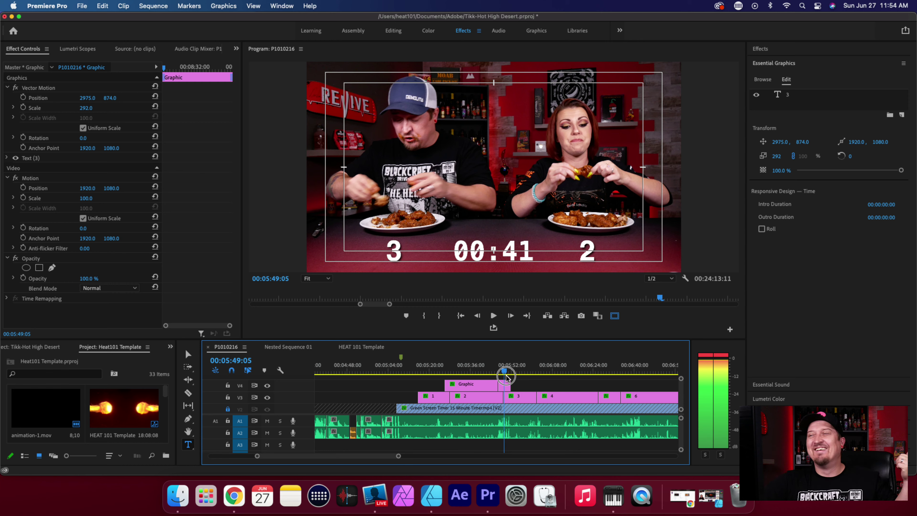
left_click_drag(505, 378, 585, 386)
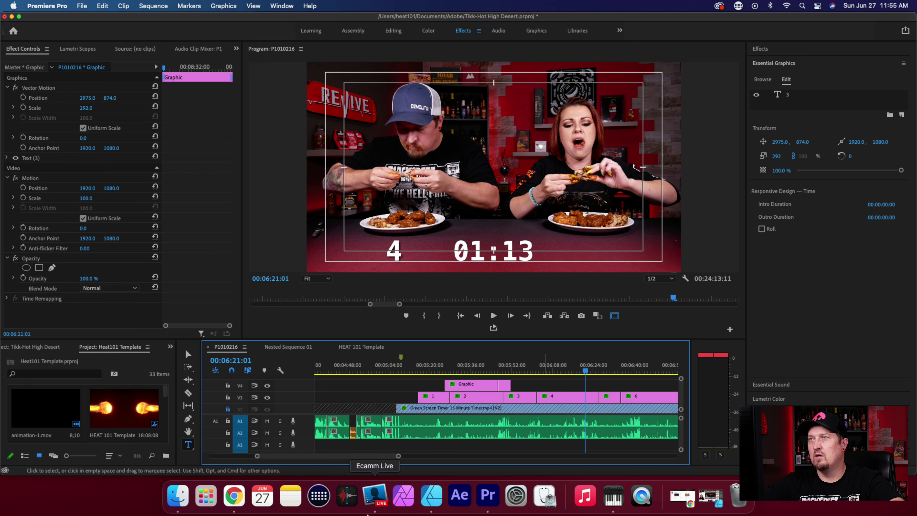
scroll(348, 455, "right", 5)
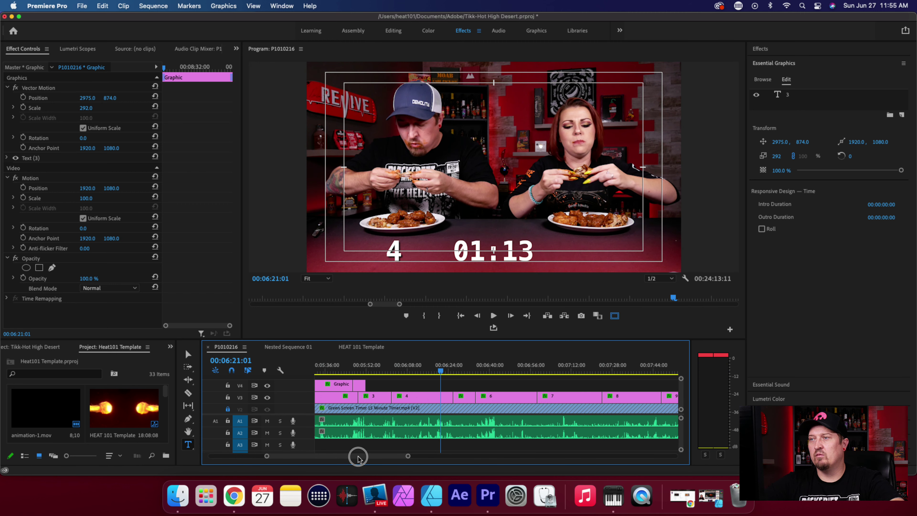
left_click_drag(424, 371, 534, 480)
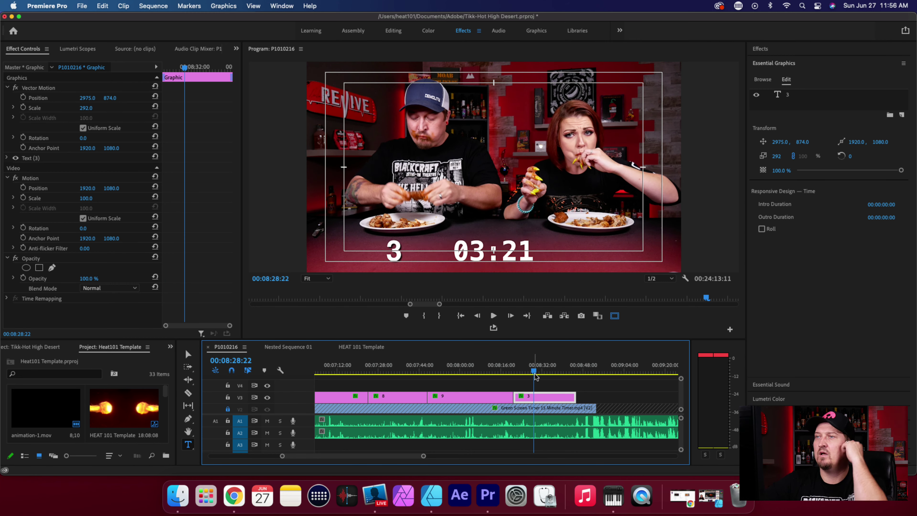
left_click_drag(535, 376, 506, 404)
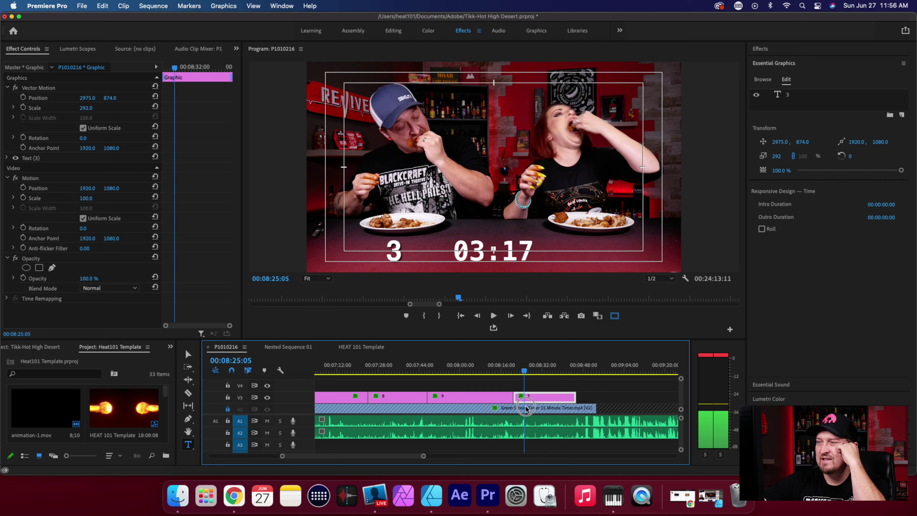
mouse_move(525, 407)
left_mouse_down()
mouse_move(536, 411)
mouse_move(515, 411)
left_mouse_up()
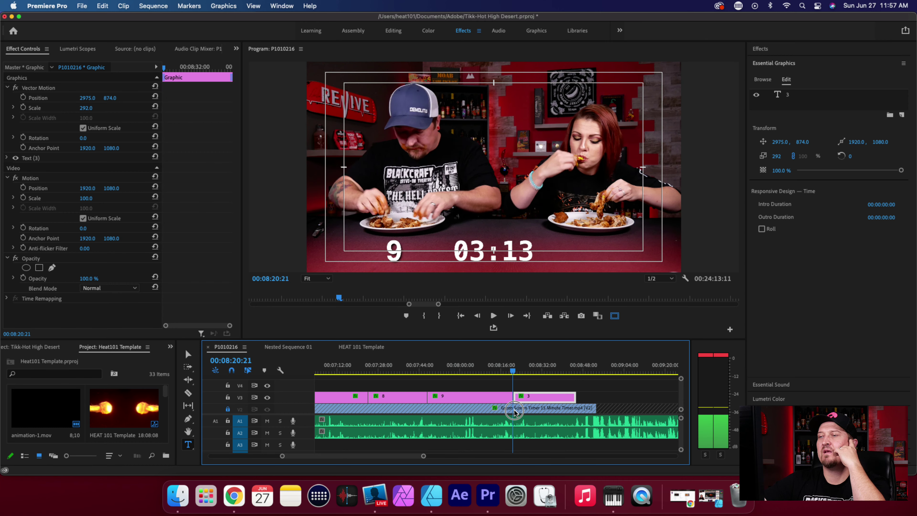
left_click(511, 371)
left_click_drag(512, 371, 509, 372)
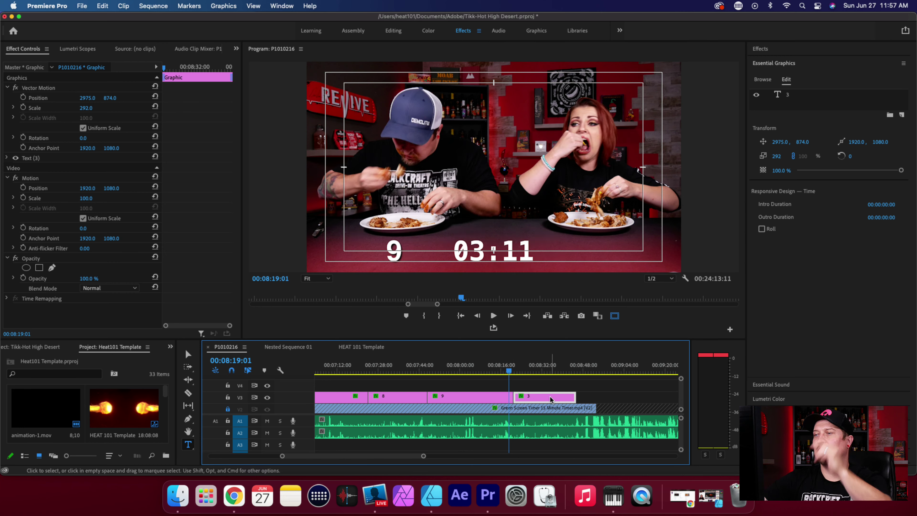
Step: Change the text of the last V3 graphic copy, following the "9", to "10"
left_click(534, 372)
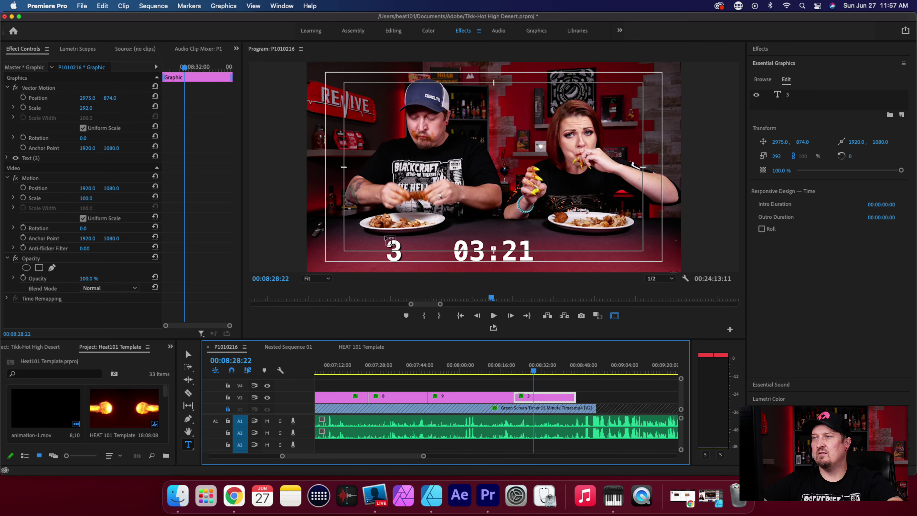
left_click(397, 252)
key("BackSpace")
type("10")
Step: Trim the "10" graphic to where the man finishes his eleventh wing, 00:08:27:05, and place another graphic copy there on V3
left_click_drag(501, 371, 529, 380)
key("Left")
key("Left")
key("Left")
key("Left")
key("Left")
key("Left")
key("Left")
key("Left")
key("Left")
key("Left")
key("Left")
key("Left")
key("Left")
key("Left")
key("Left")
key("space")
key("space")
key("Left")
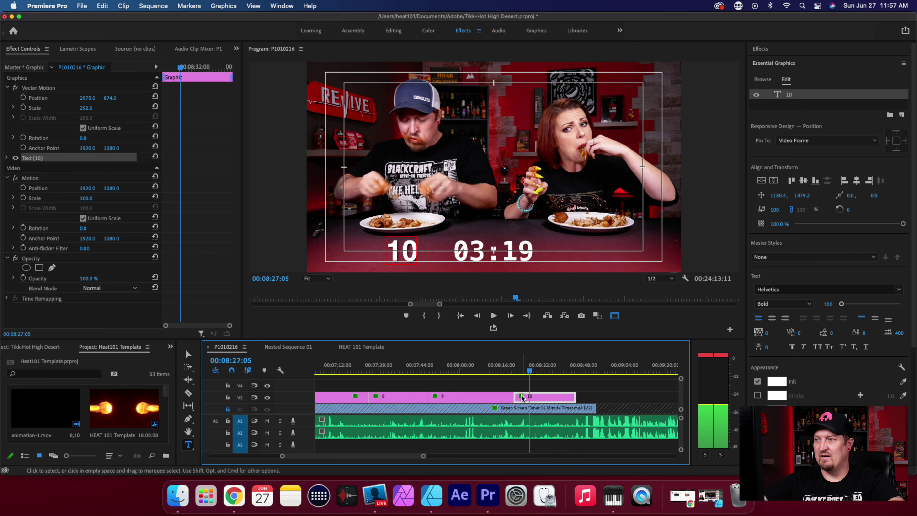
left_click_drag(575, 398, 530, 398)
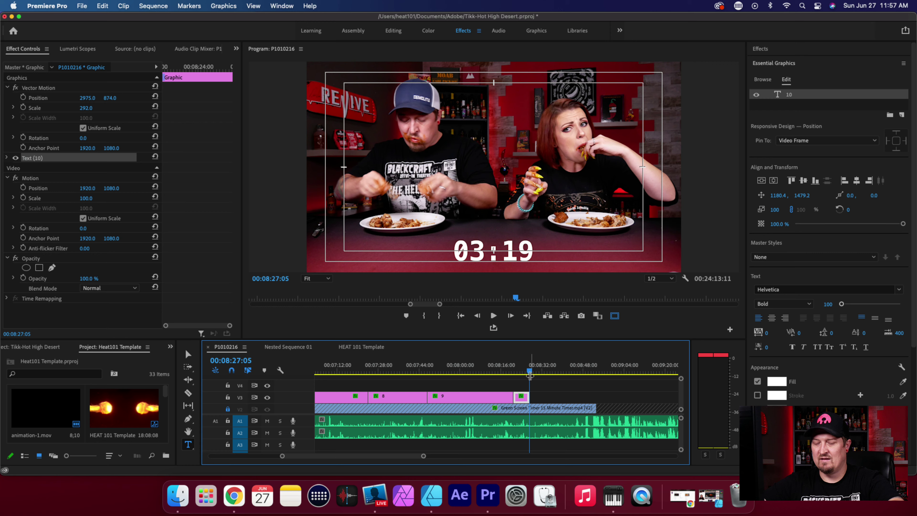
key("super+v")
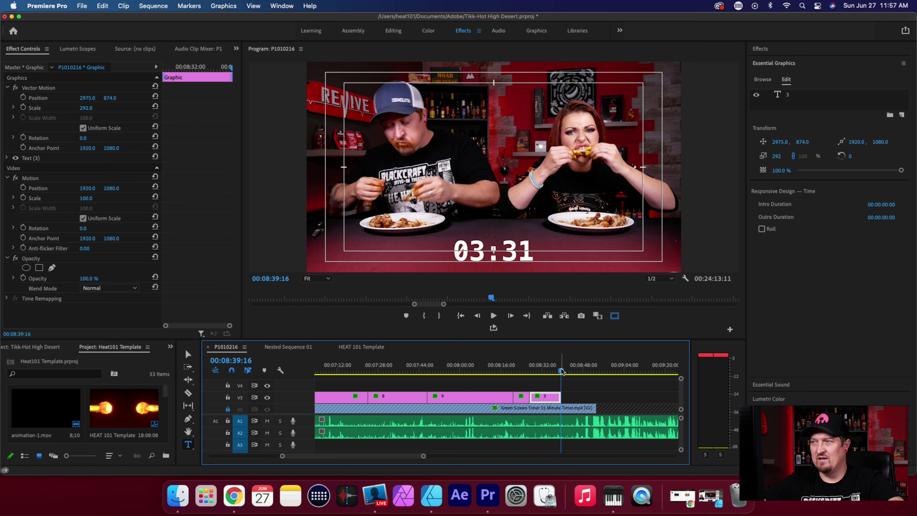
Step: Extend the newest V3 copy to 00:08:40:08 and place another graphic copy directly after it
left_click_drag(556, 370, 562, 396)
key("super+c")
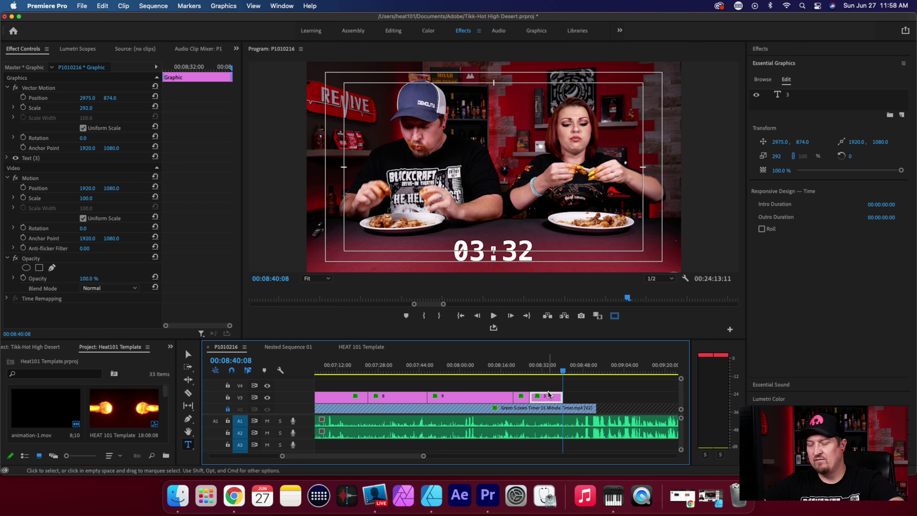
key("super+v")
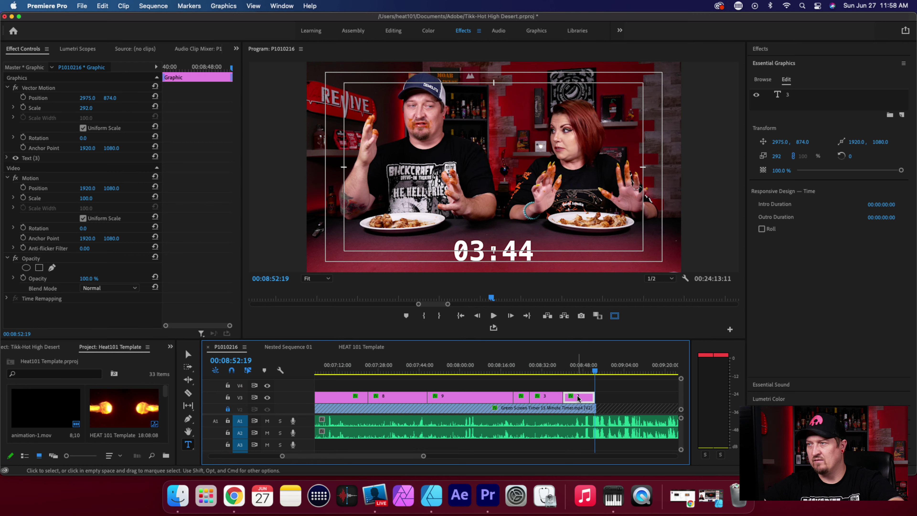
Step: Change the text of the V3 graphic copy starting at 00:08:27:05 to "11"
left_click(523, 376)
left_click(541, 376)
left_click(543, 394)
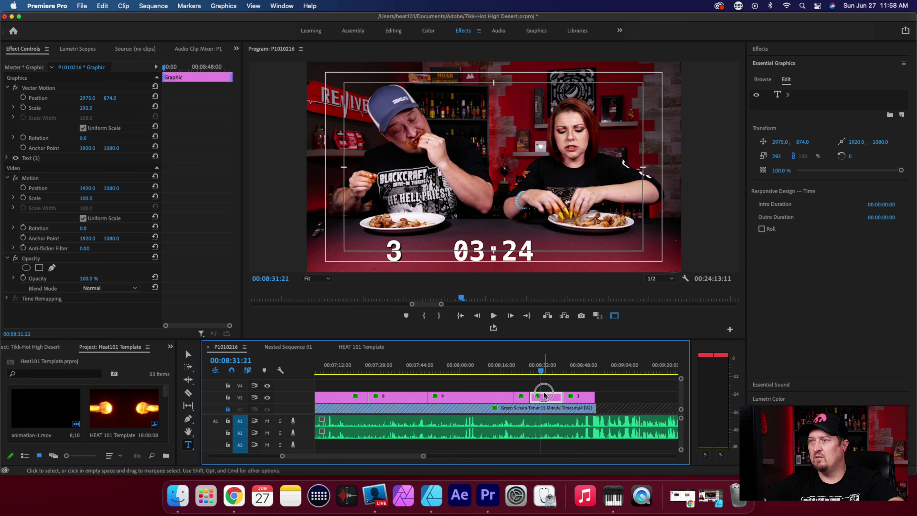
double_click(395, 249)
type("11")
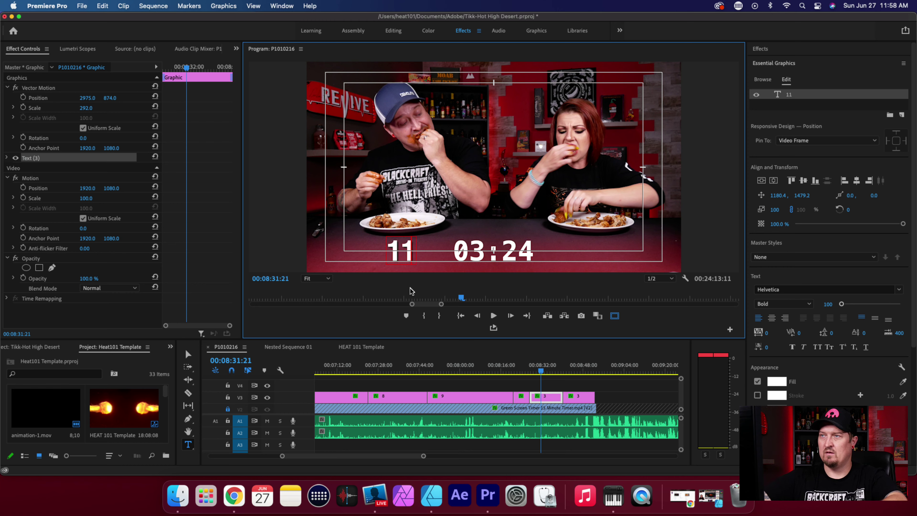
Step: Change the text of the last V3 graphic copy, following the "11", to "12"
left_click(584, 399)
left_click(582, 368)
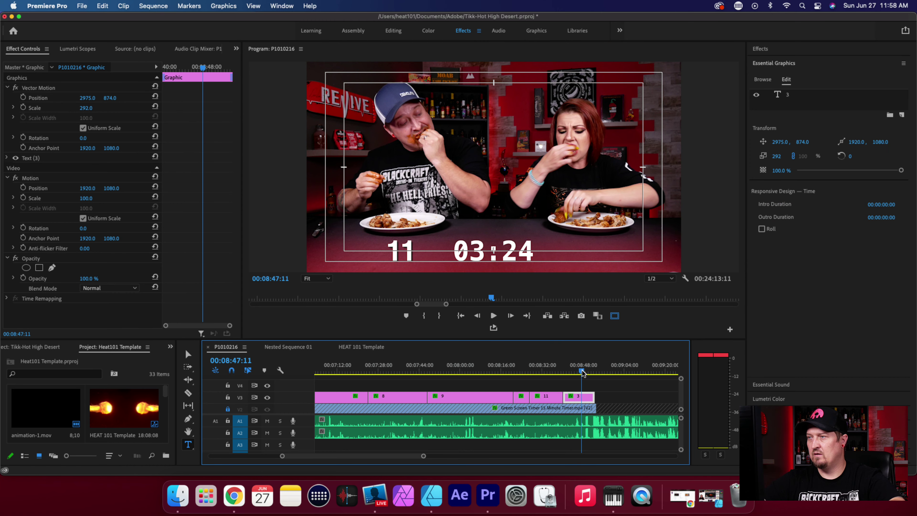
left_click(394, 250)
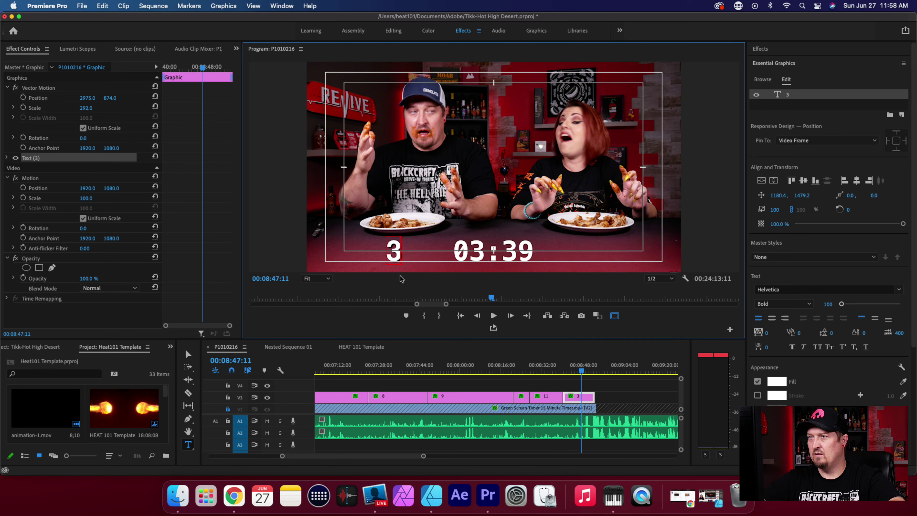
type("122")
key("BackSpace")
Step: Play back the sequence through the "11" and "12" graphics to check their timing against the contestants' eating
left_click(475, 367)
key("space")
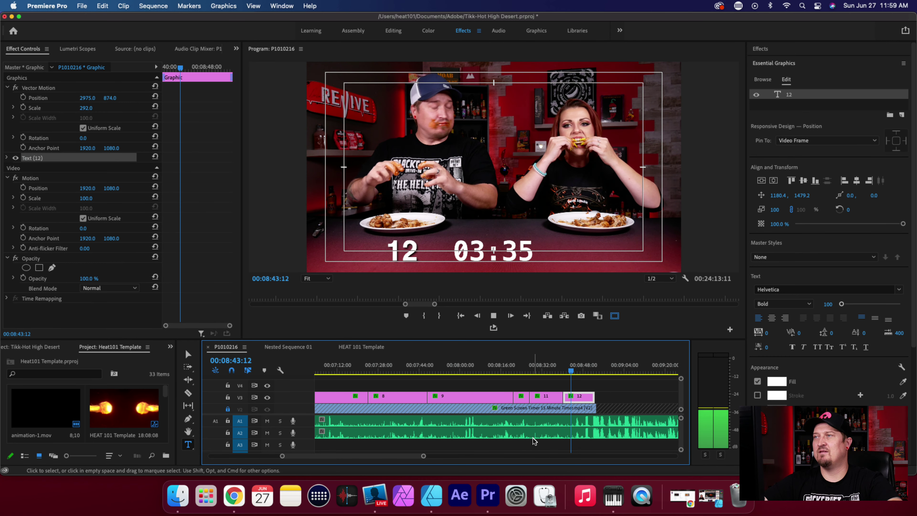
key("space")
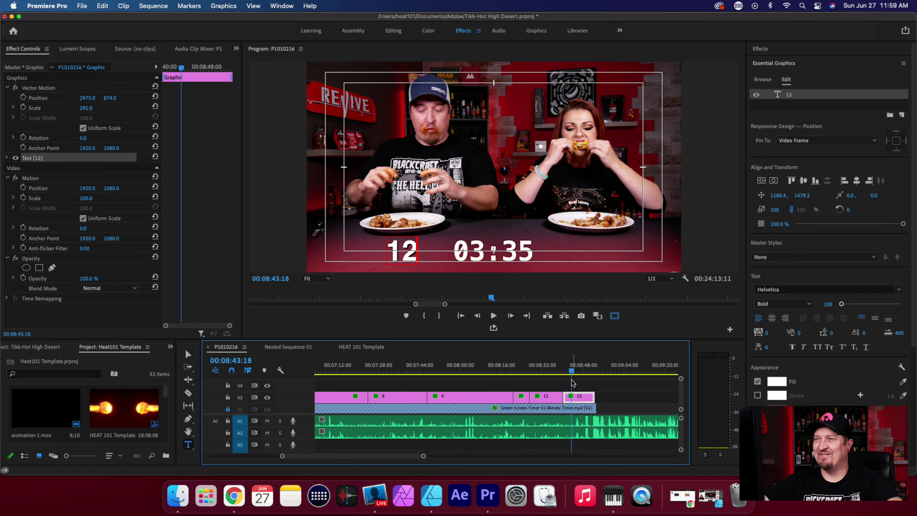
scroll(429, 458, "down", 5)
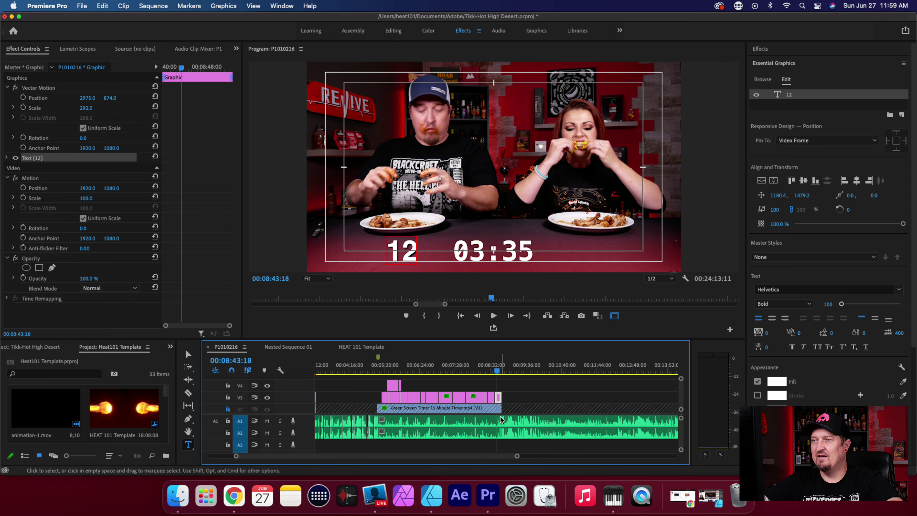
key("space")
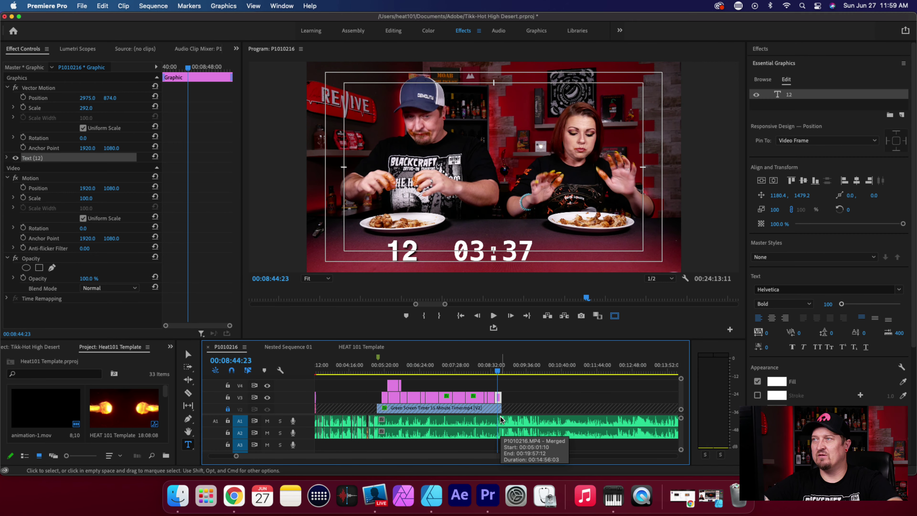
left_click(375, 498)
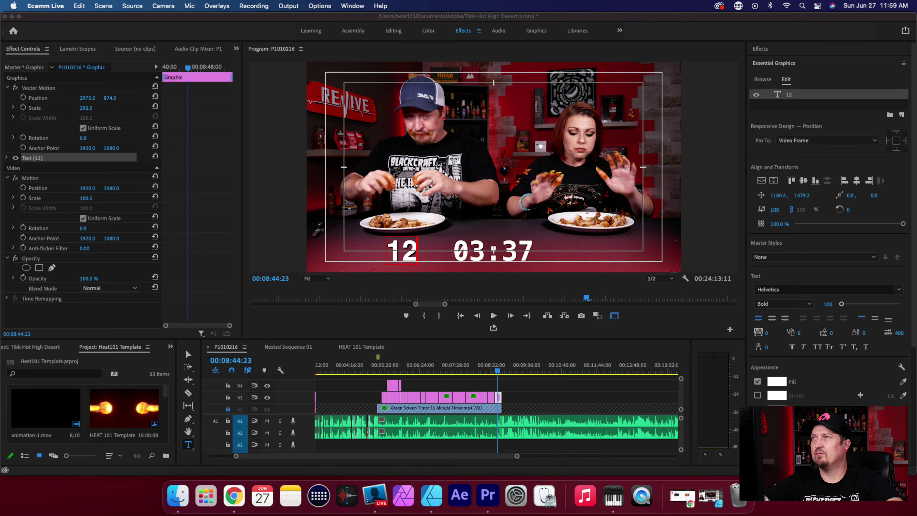
left_click(402, 420)
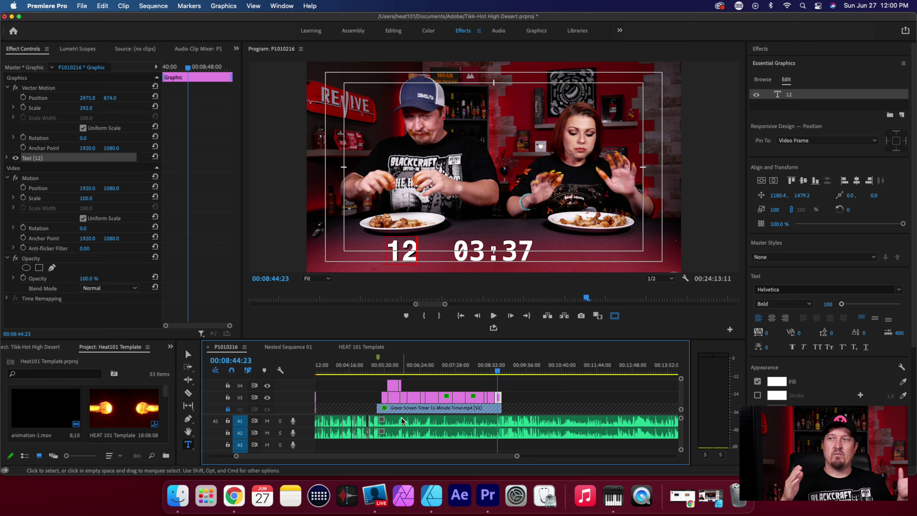
Step: Apply the default transition at the cut between the "11" and "12" graphics on V3 and preview it from 00:08:39:05
left_click_drag(517, 456, 433, 456)
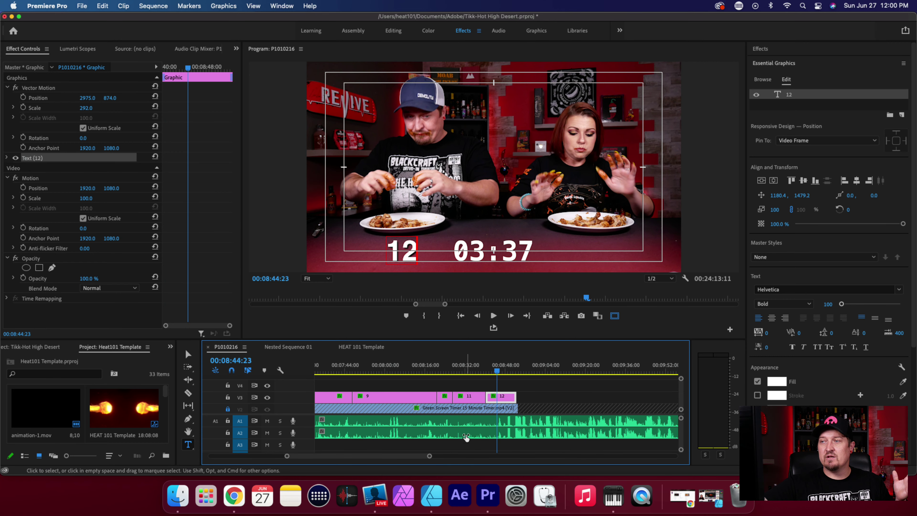
right_click(487, 394)
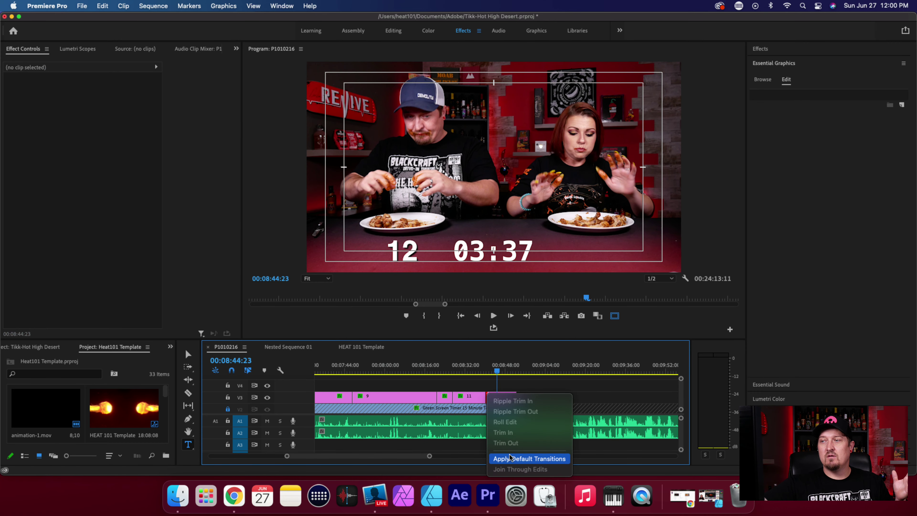
left_click(514, 460)
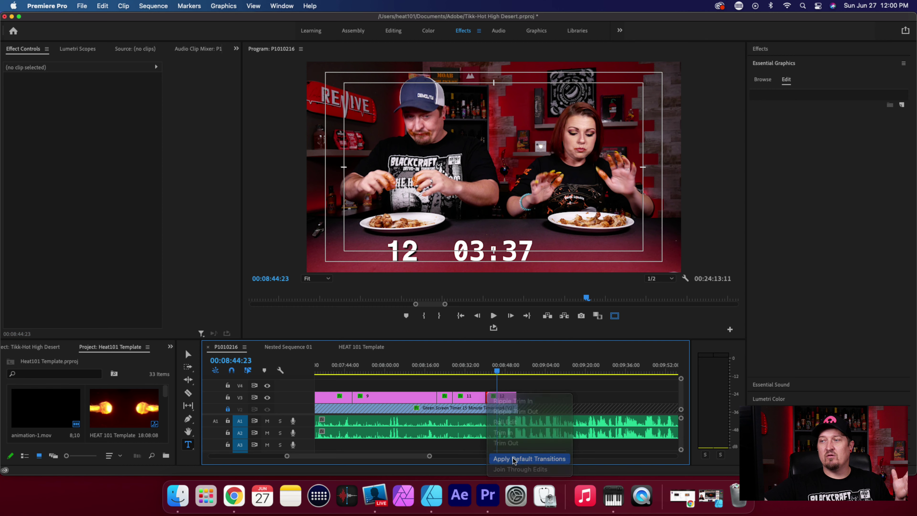
left_click_drag(494, 373, 482, 370)
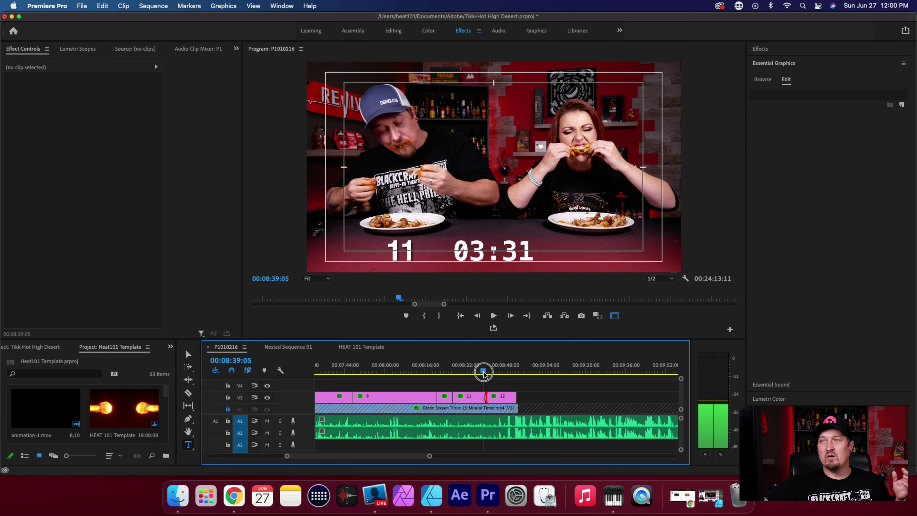
left_click(493, 316)
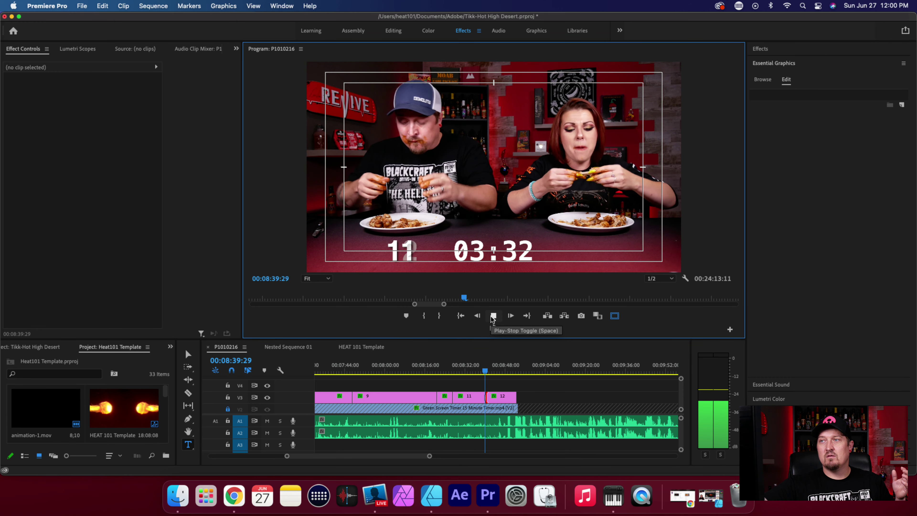